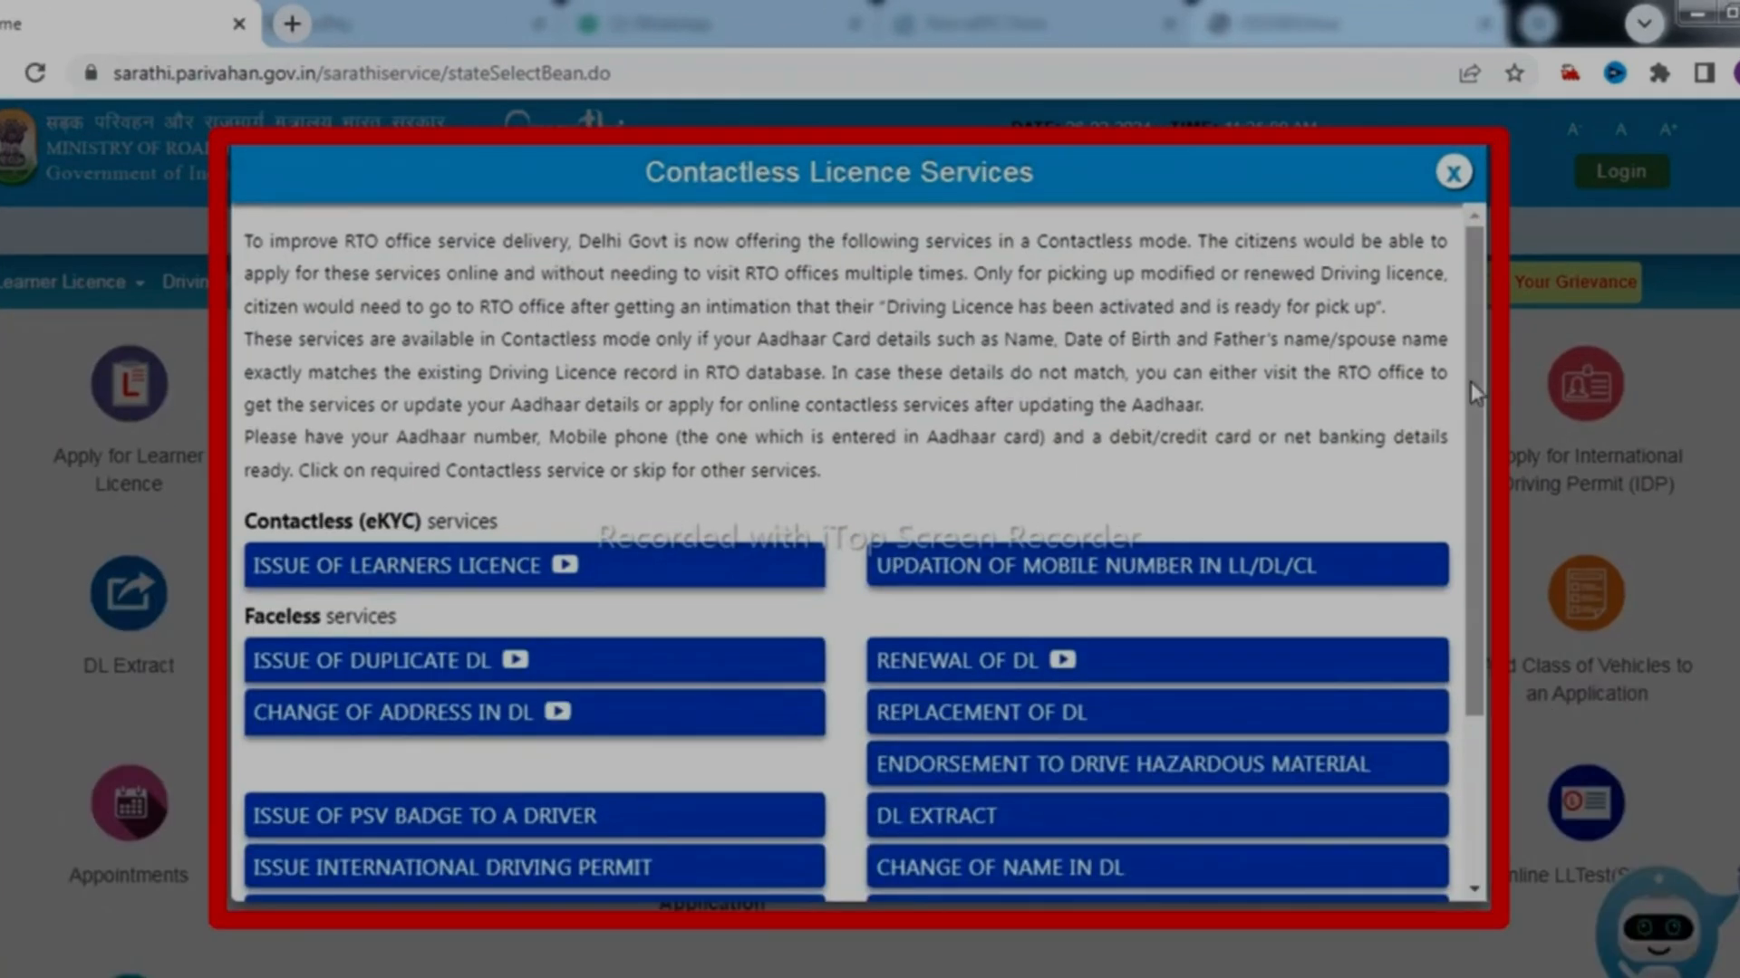
Dismiss the contactless services list, start Apply for DL Renewal and continue past the stage instructions
scroll(1430, 399, down, 1)
scroll(1486, 439, down, 2)
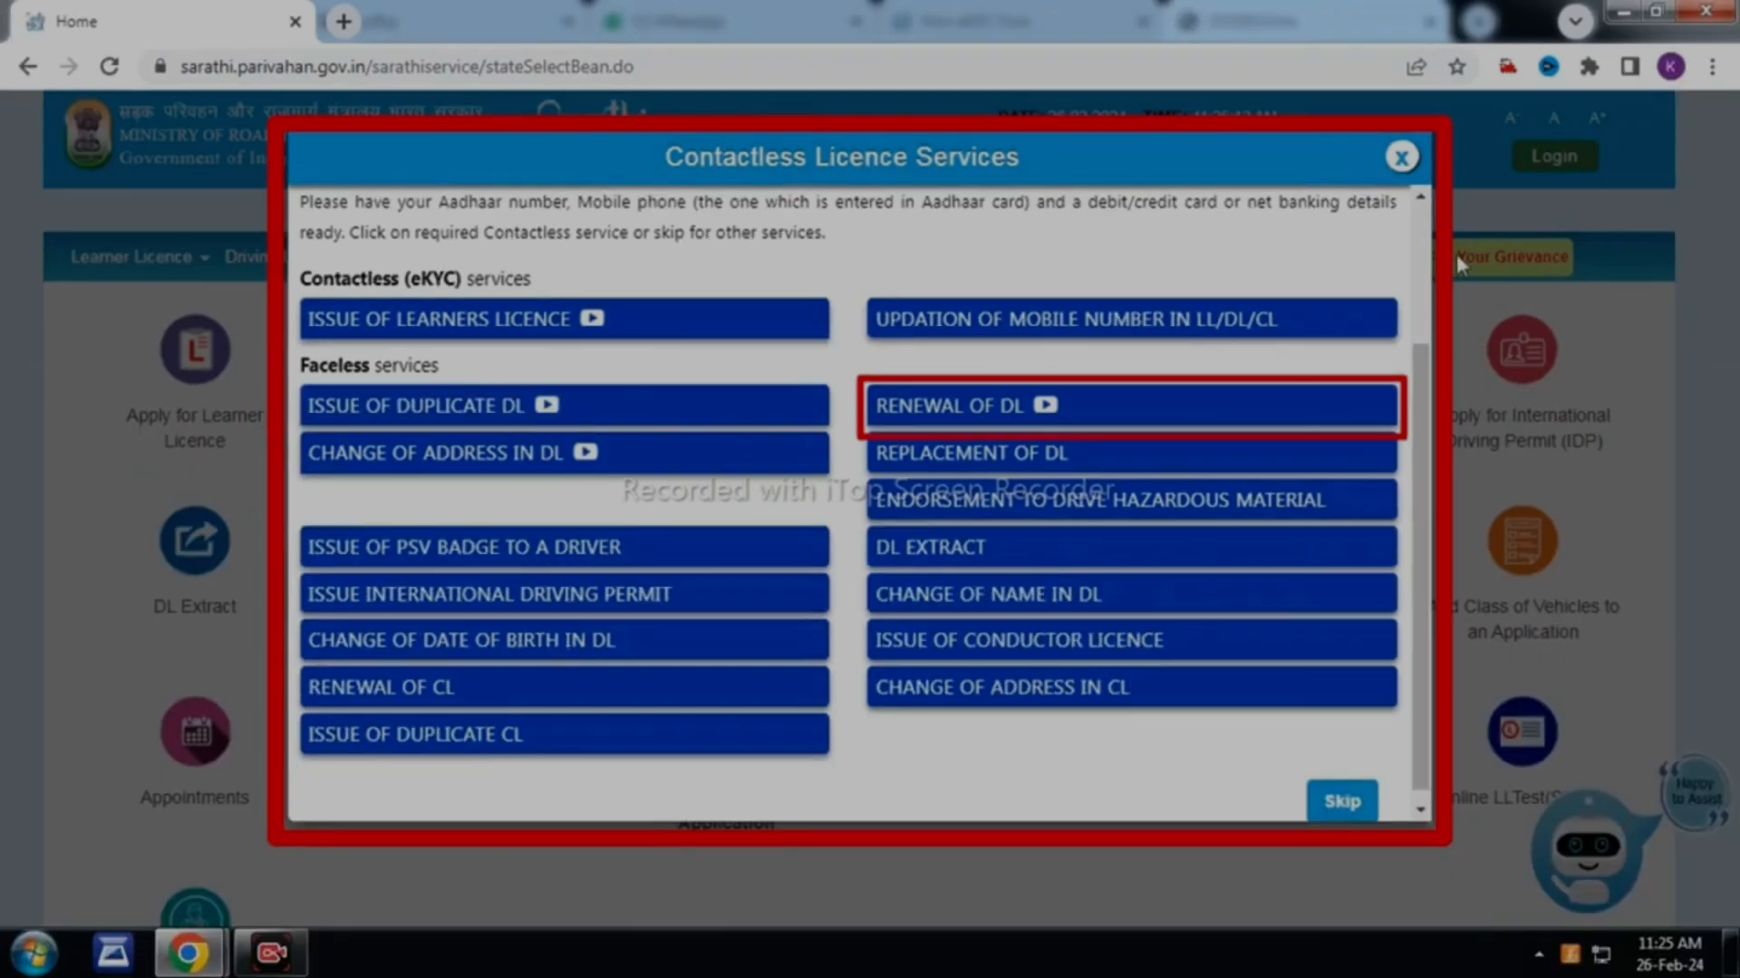
click(1453, 172)
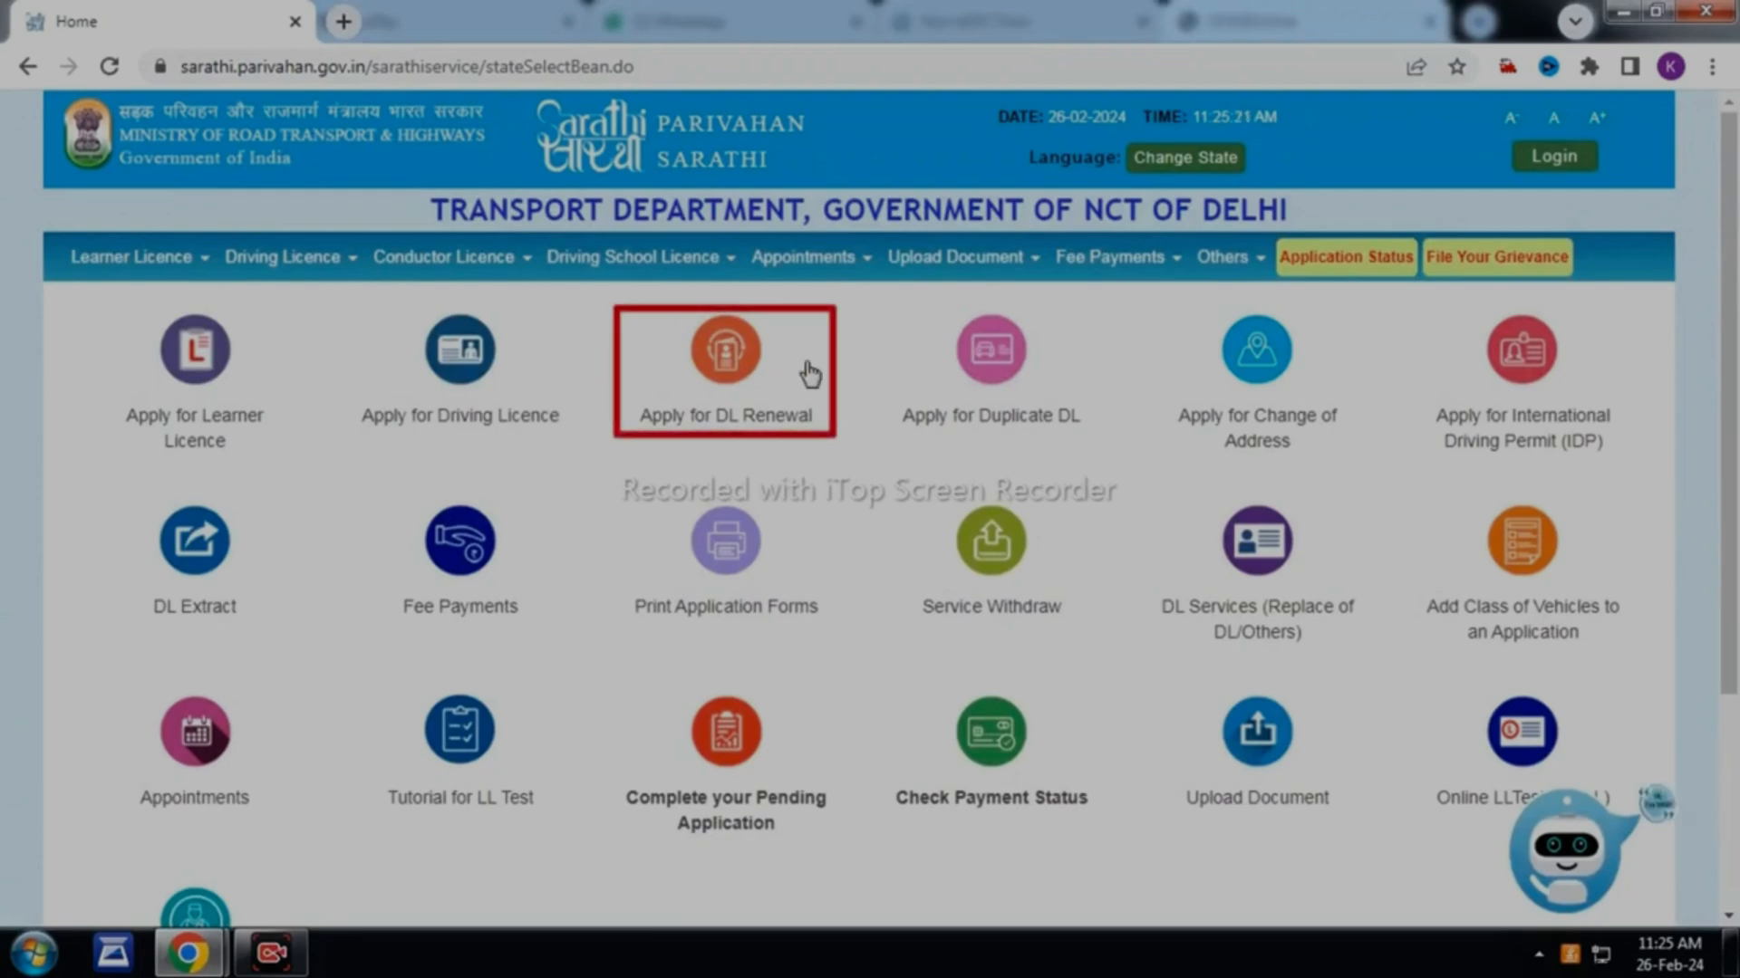
click(730, 373)
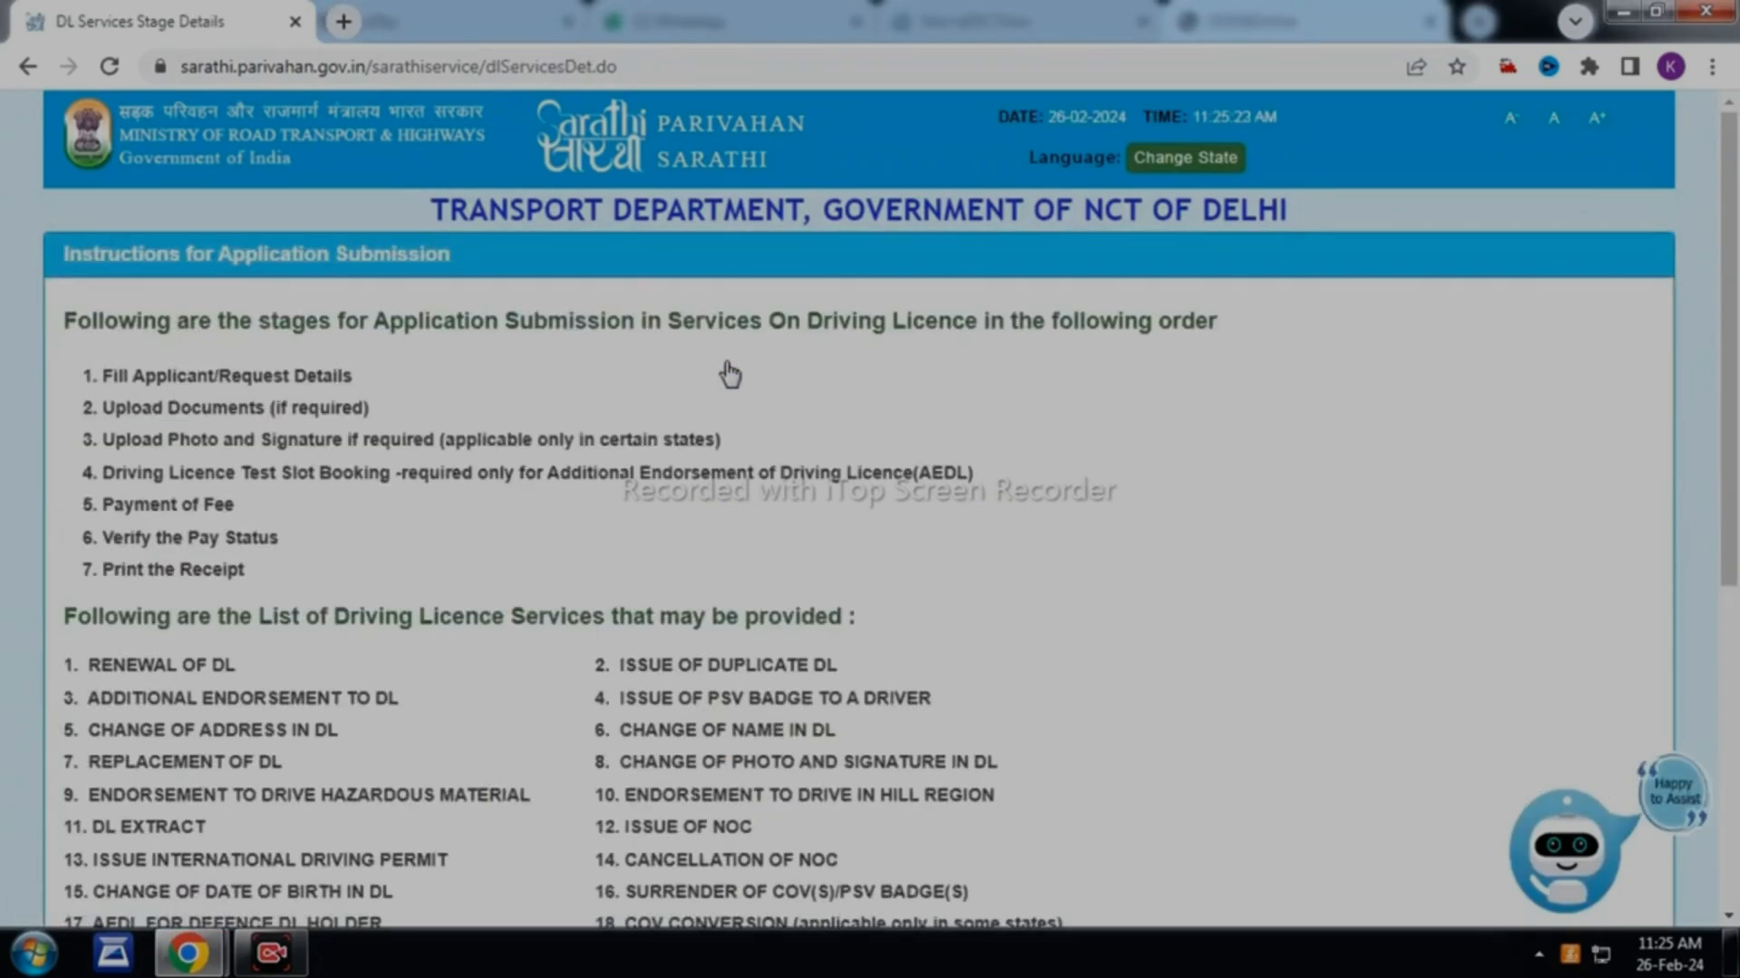
scroll(730, 373, down, 6)
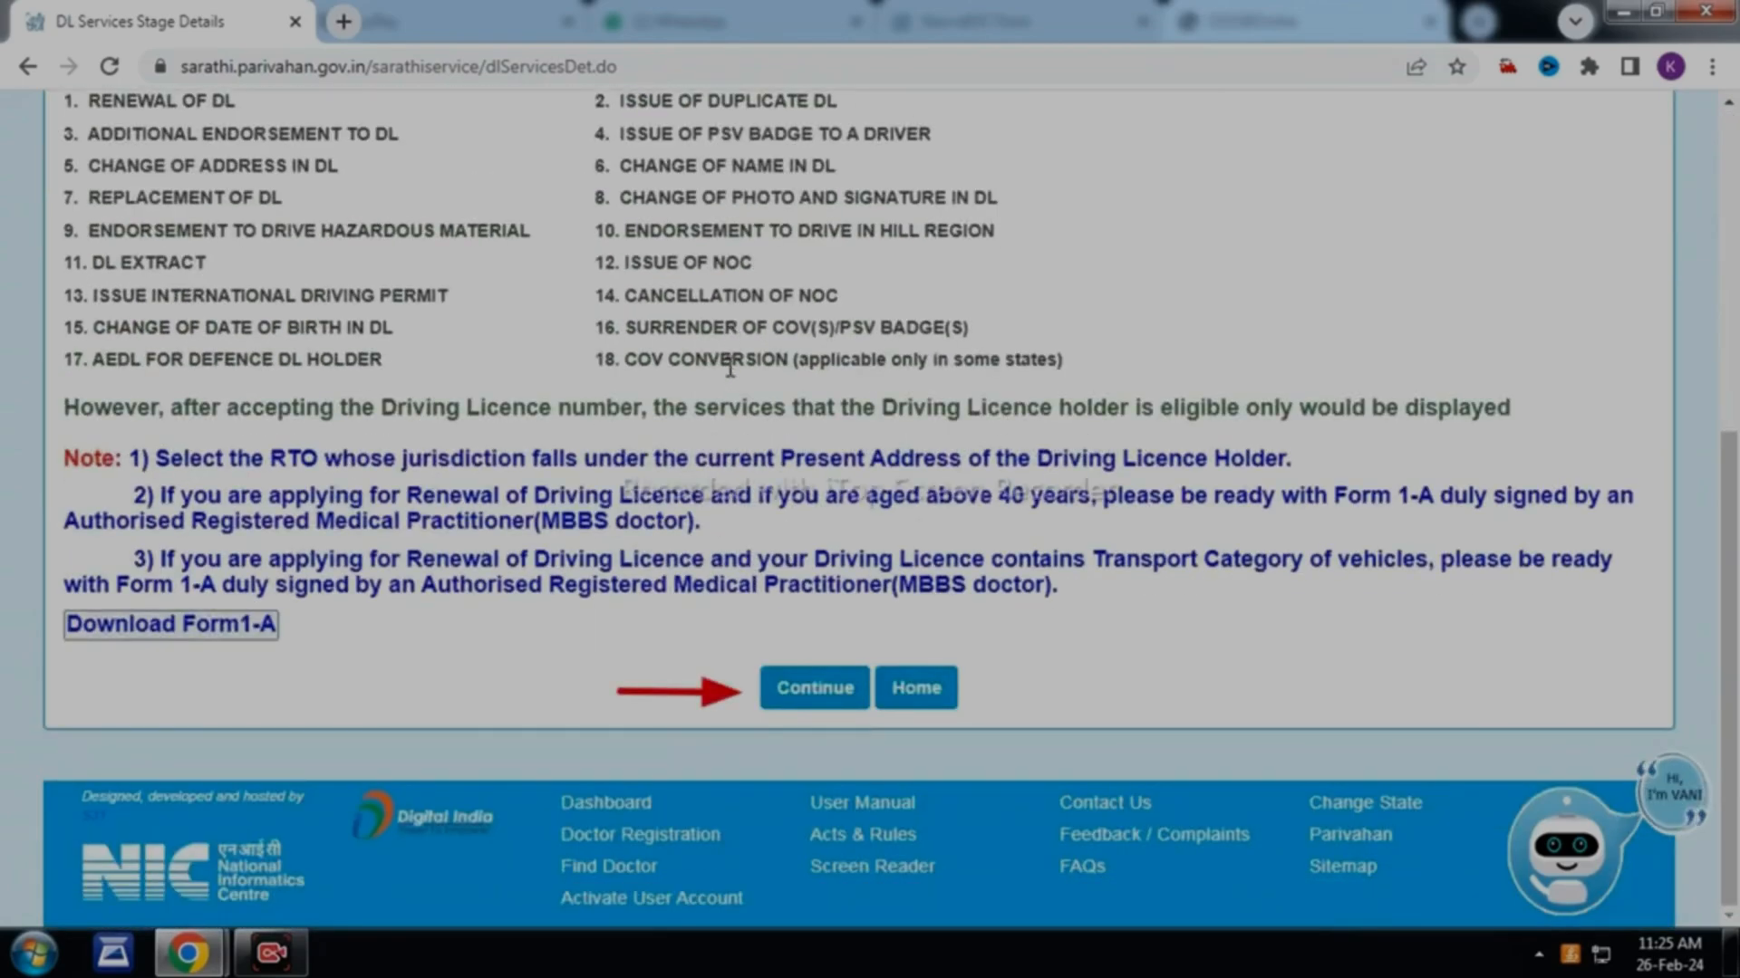
click(815, 688)
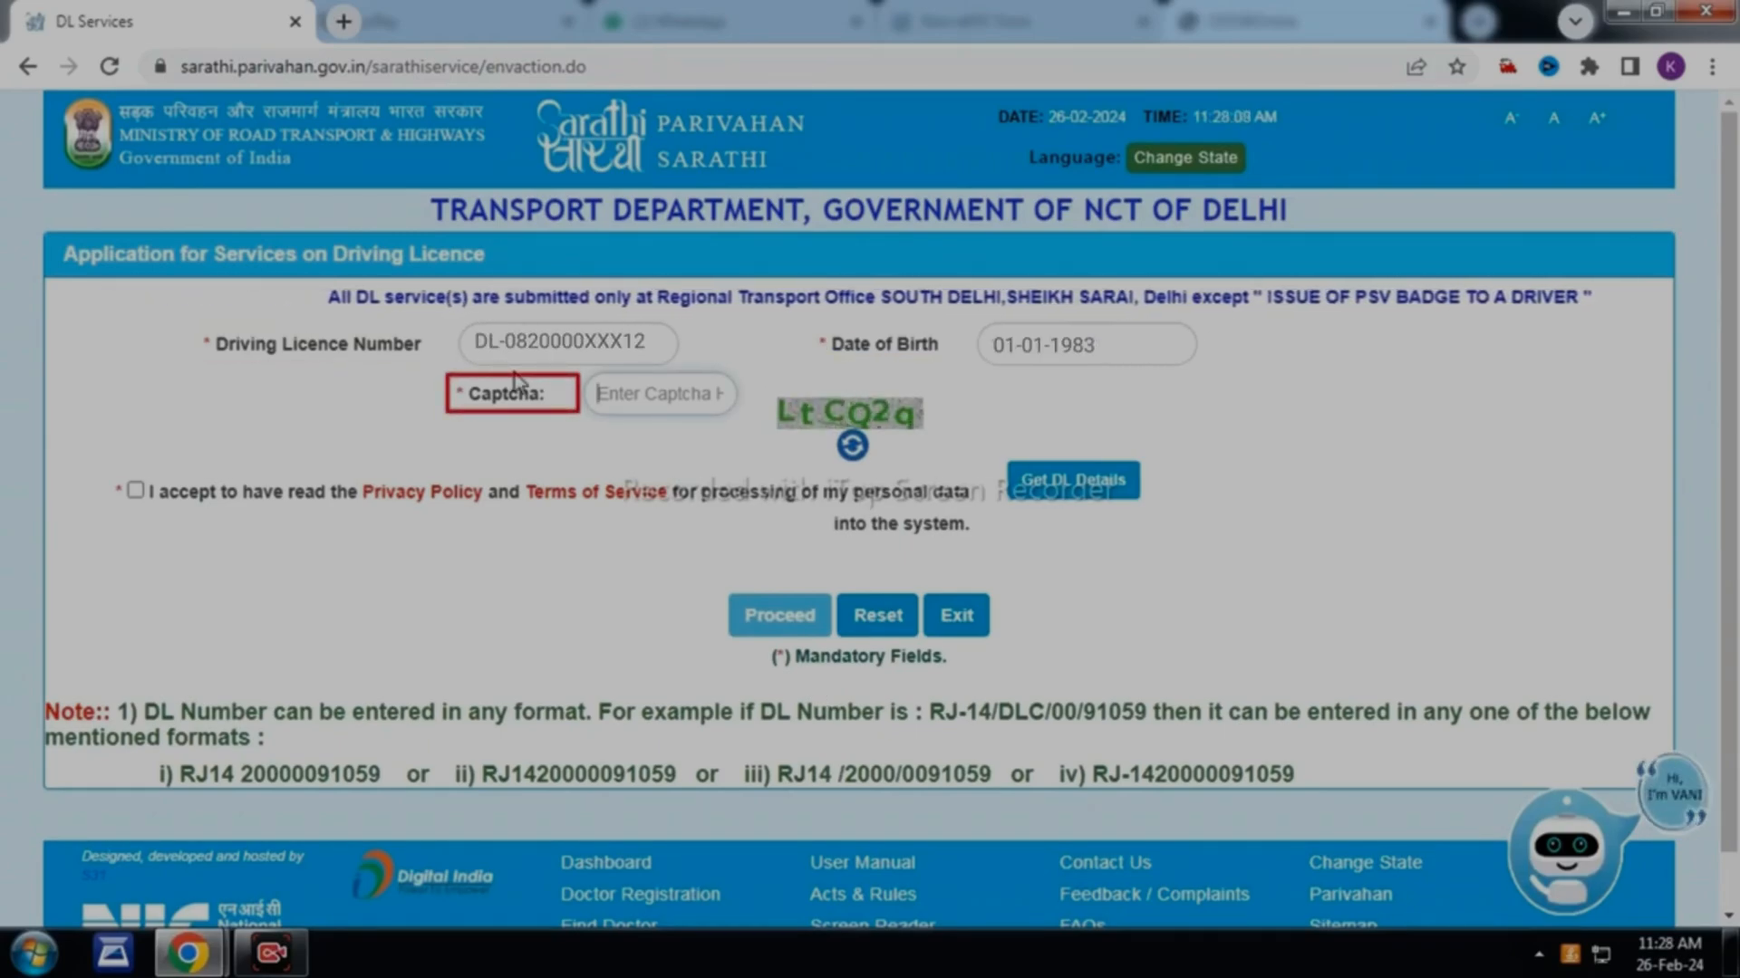
Enter the captcha, accept the privacy policy and fetch the existing licence holder's details and RTO
text(LtCQ2q)
click(135, 490)
click(1117, 494)
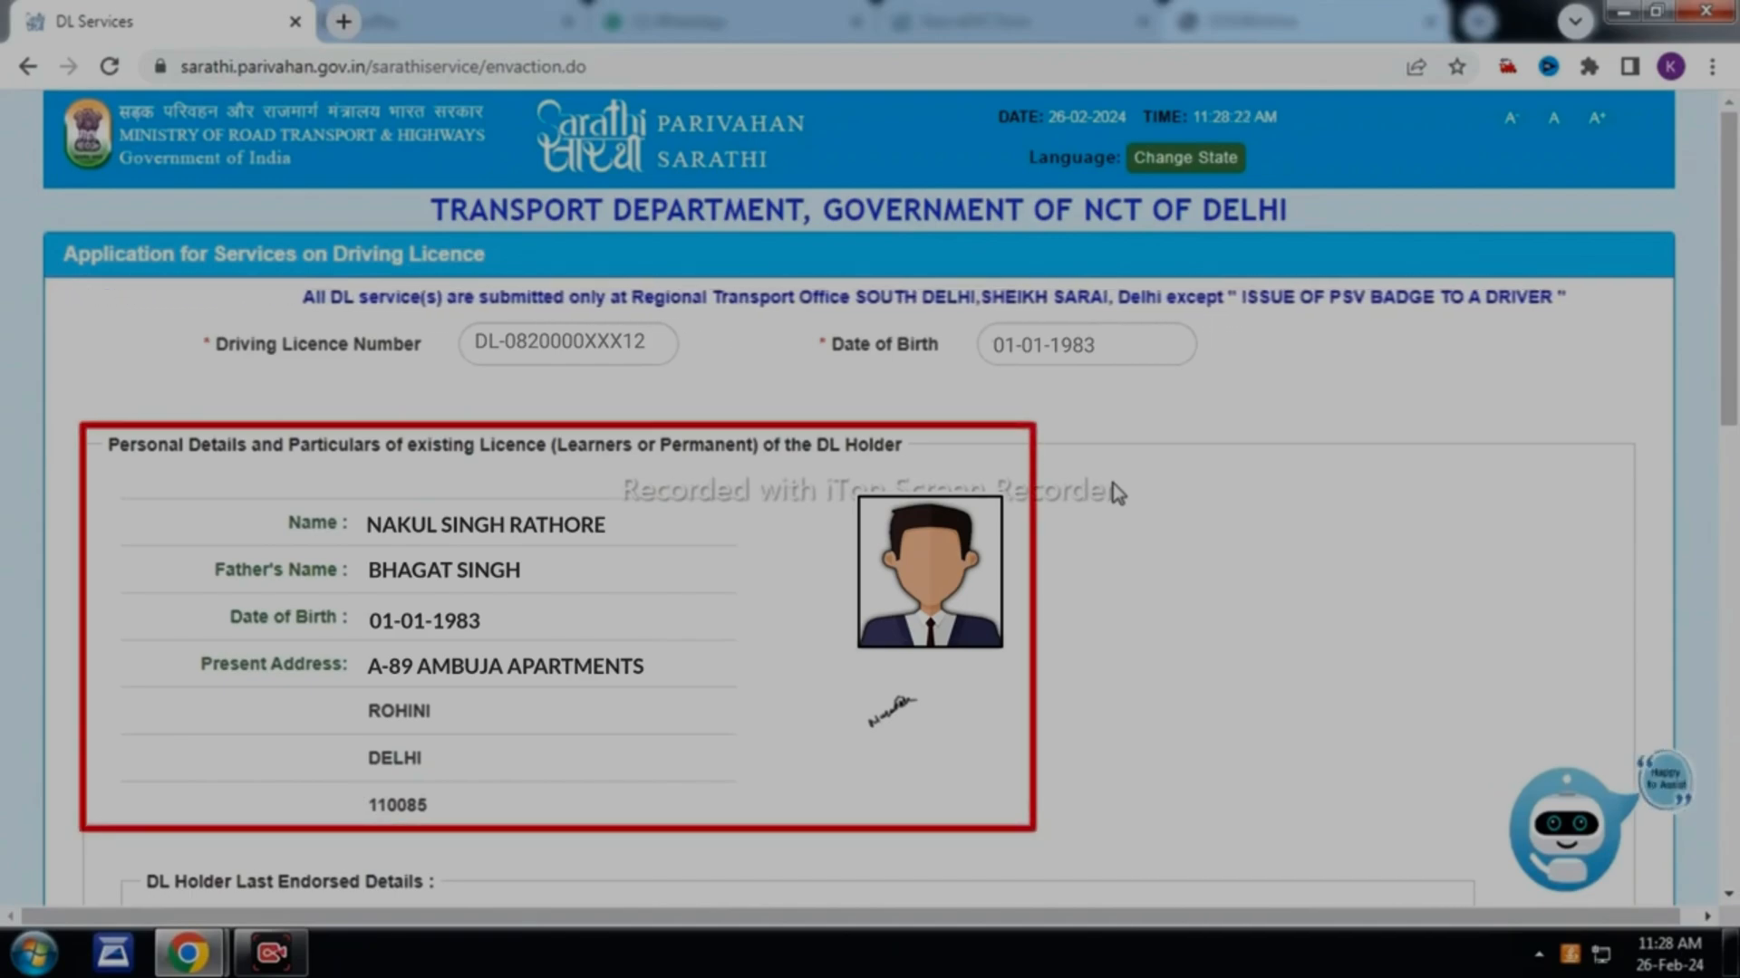
scroll(870, 498, down, 15)
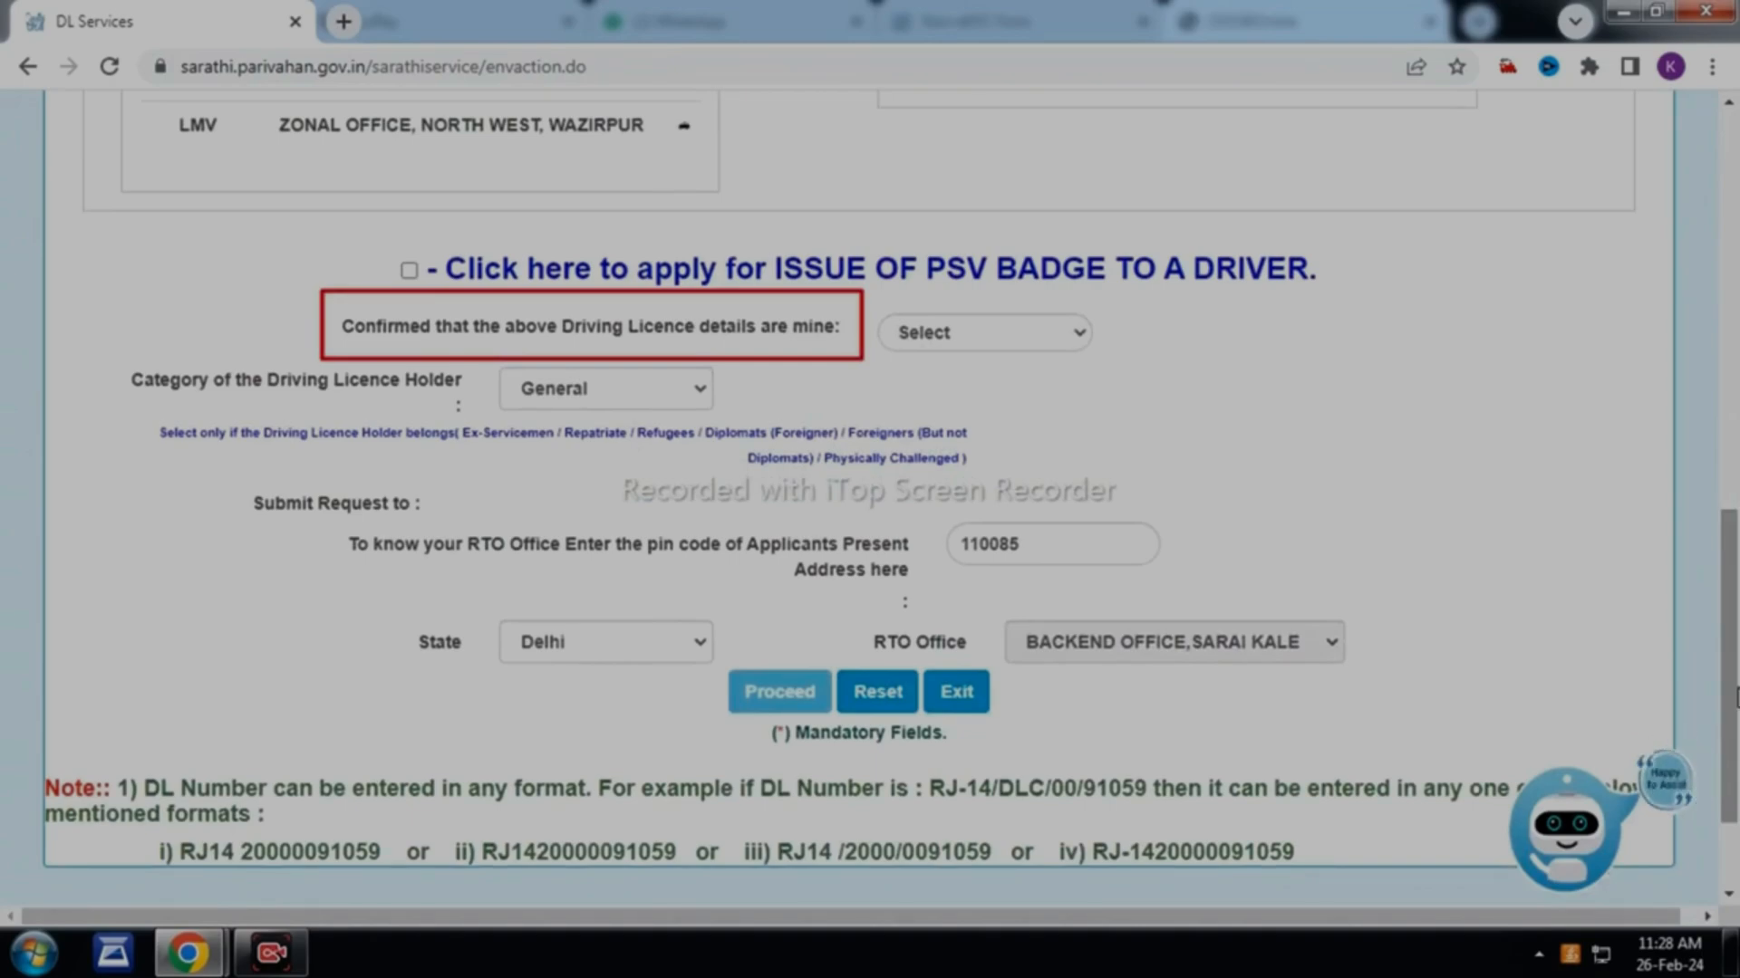
Answer YES that the details are mine and accept the RTO change to BACKEND OFFICE, SARAI KALE KHAN
click(1078, 335)
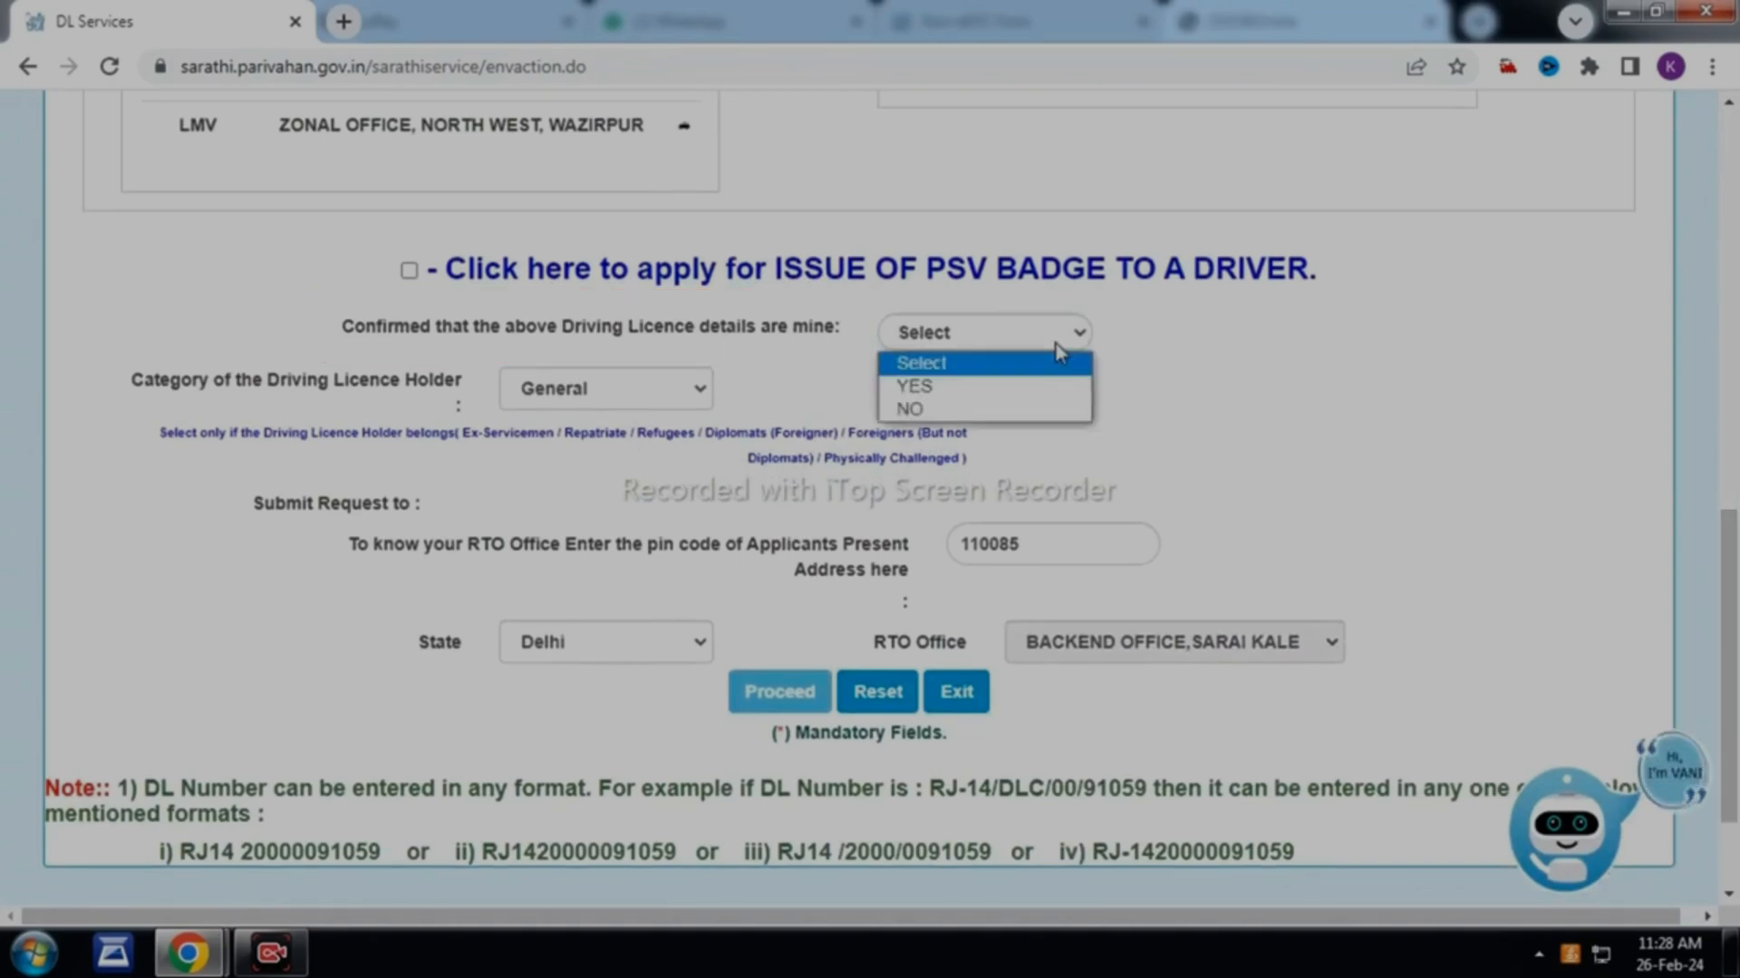
click(1057, 388)
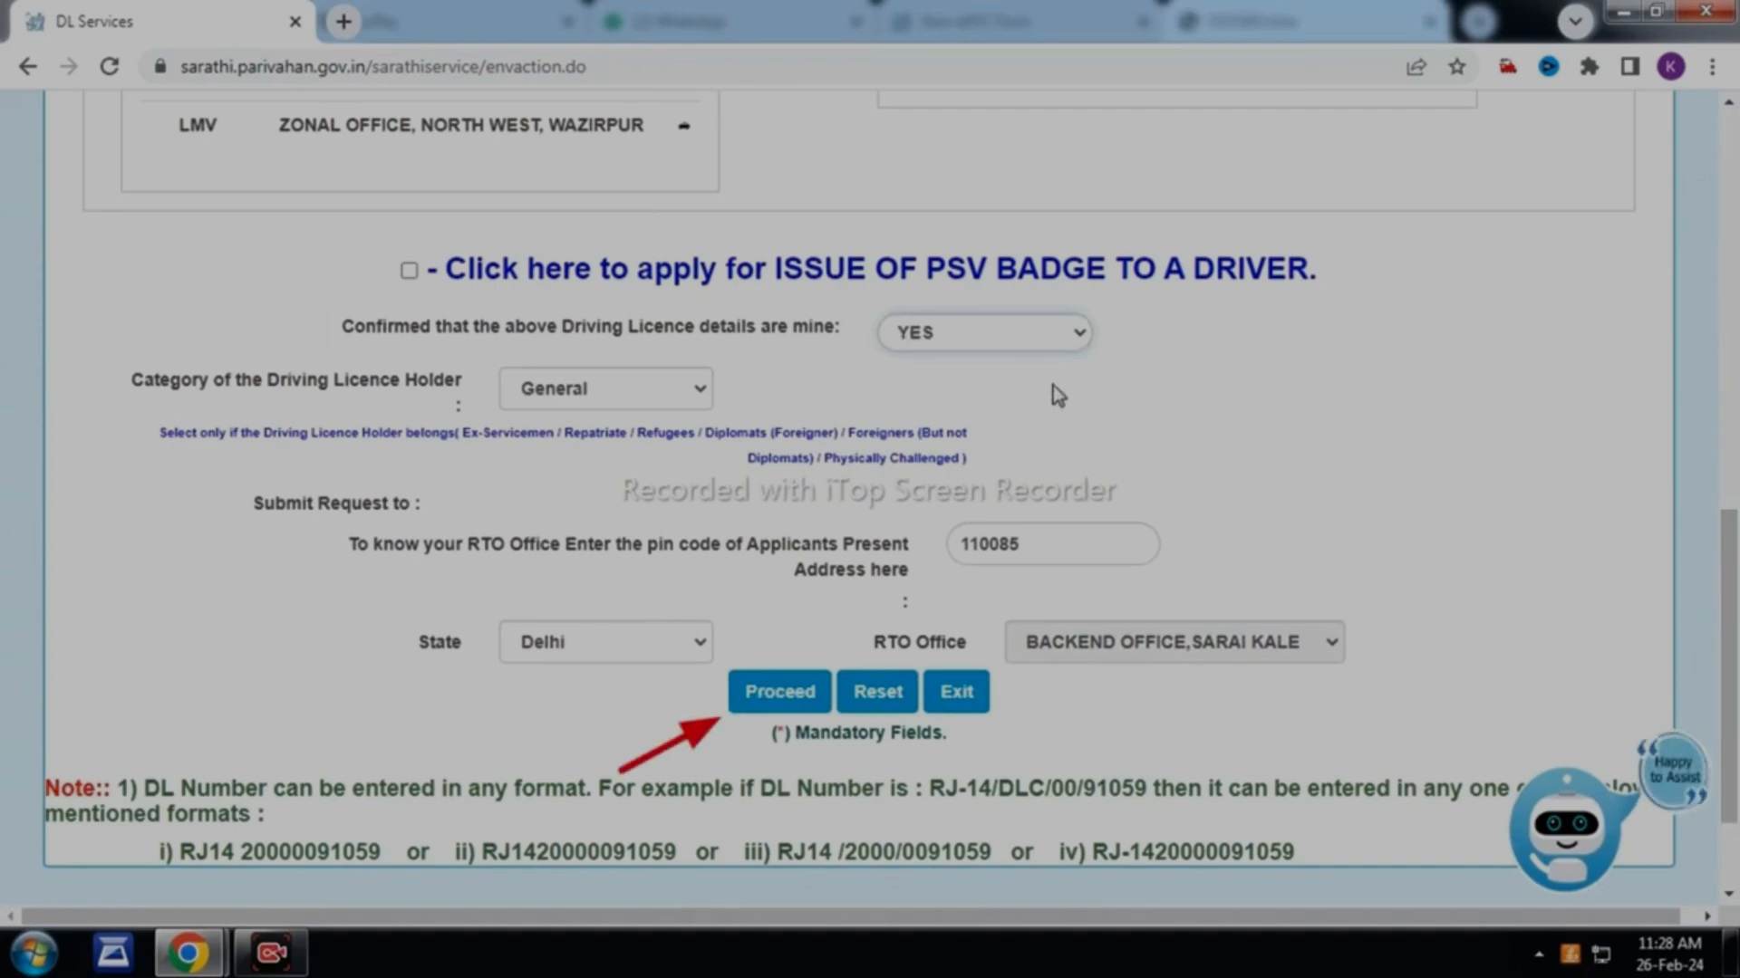
click(779, 705)
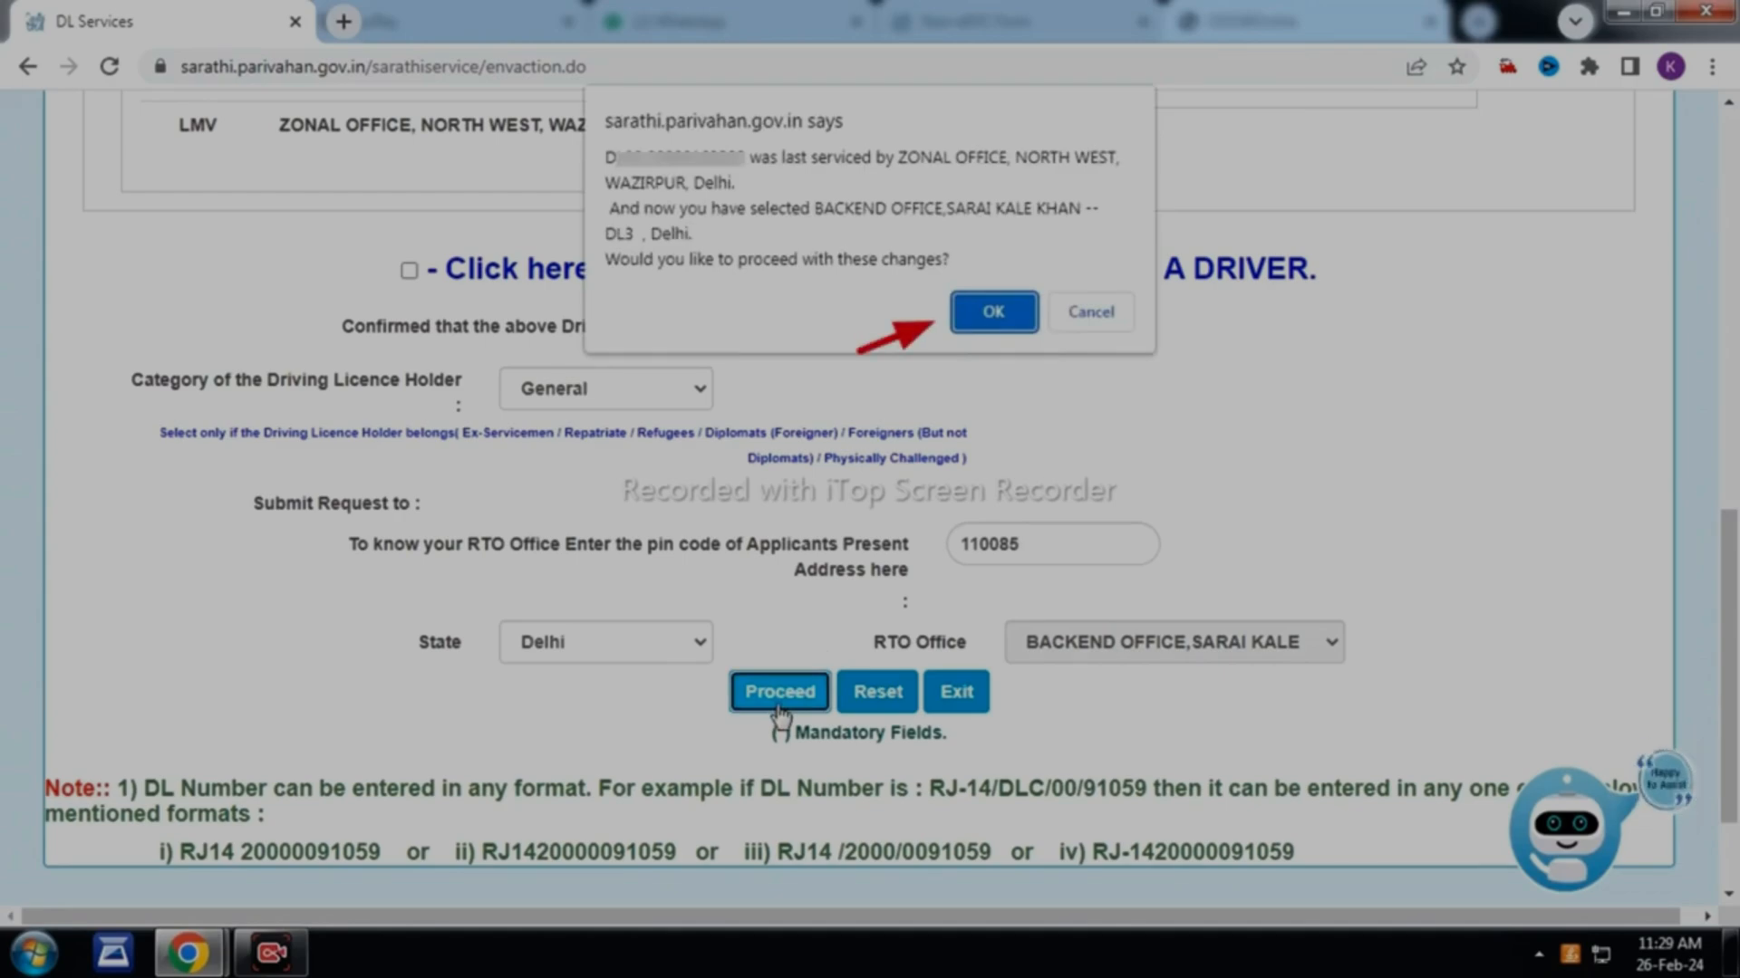
click(987, 317)
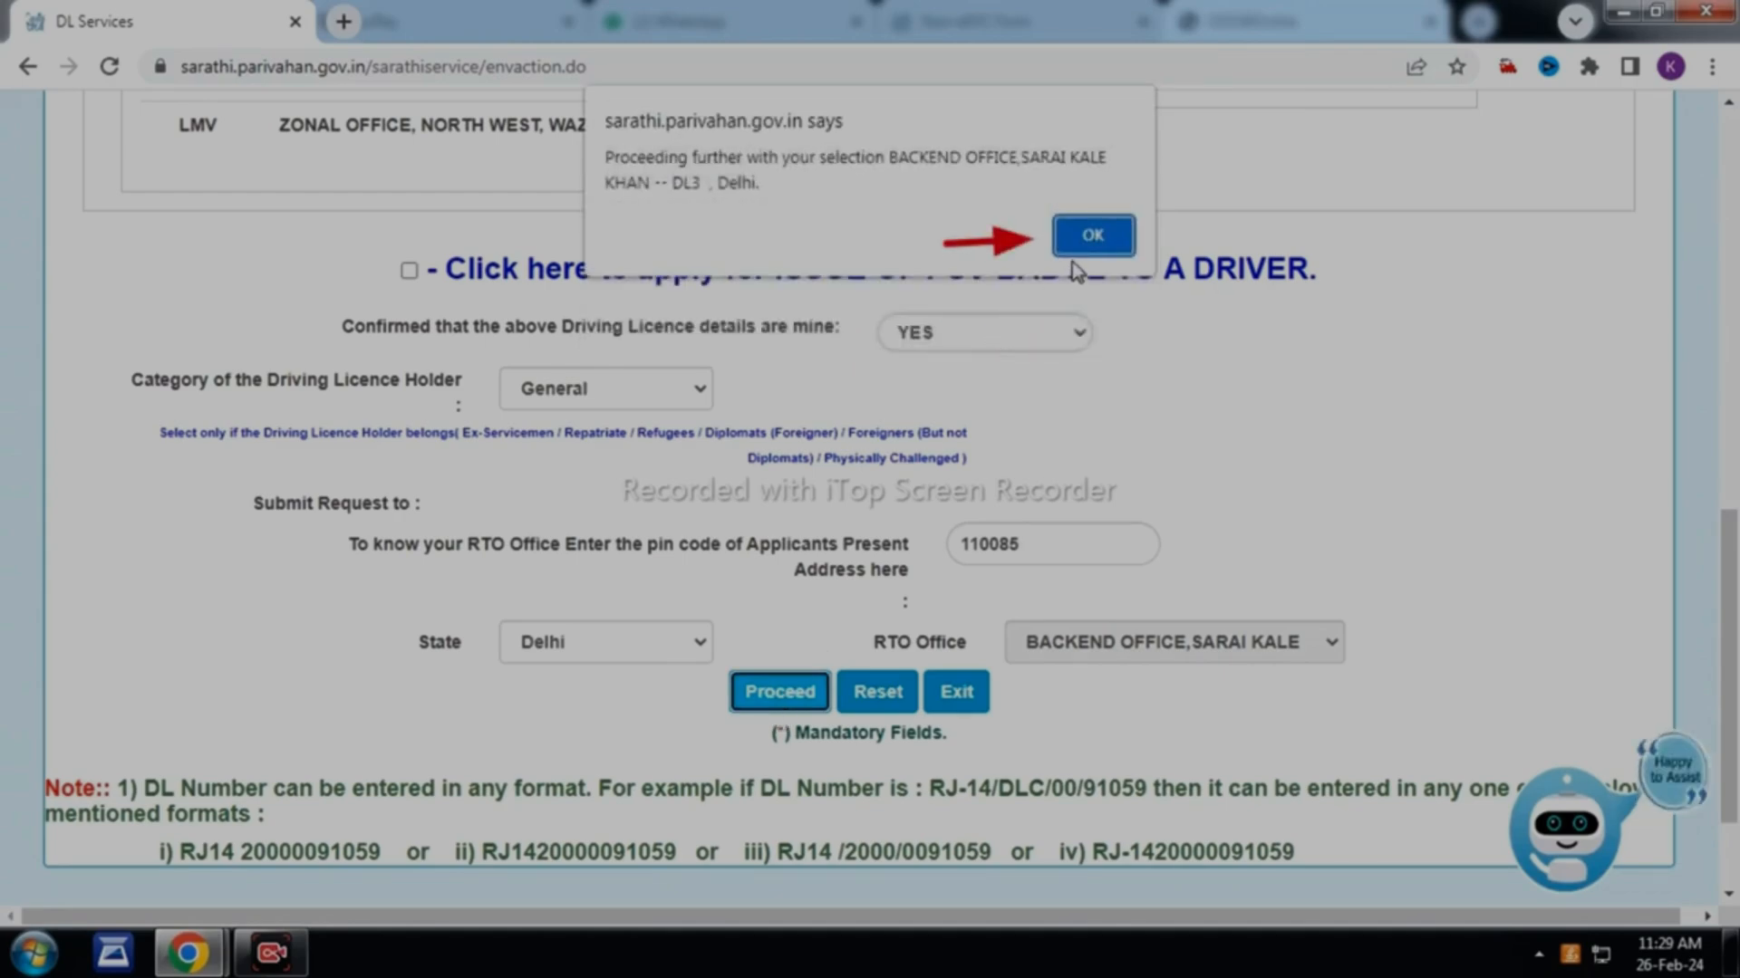
click(1087, 243)
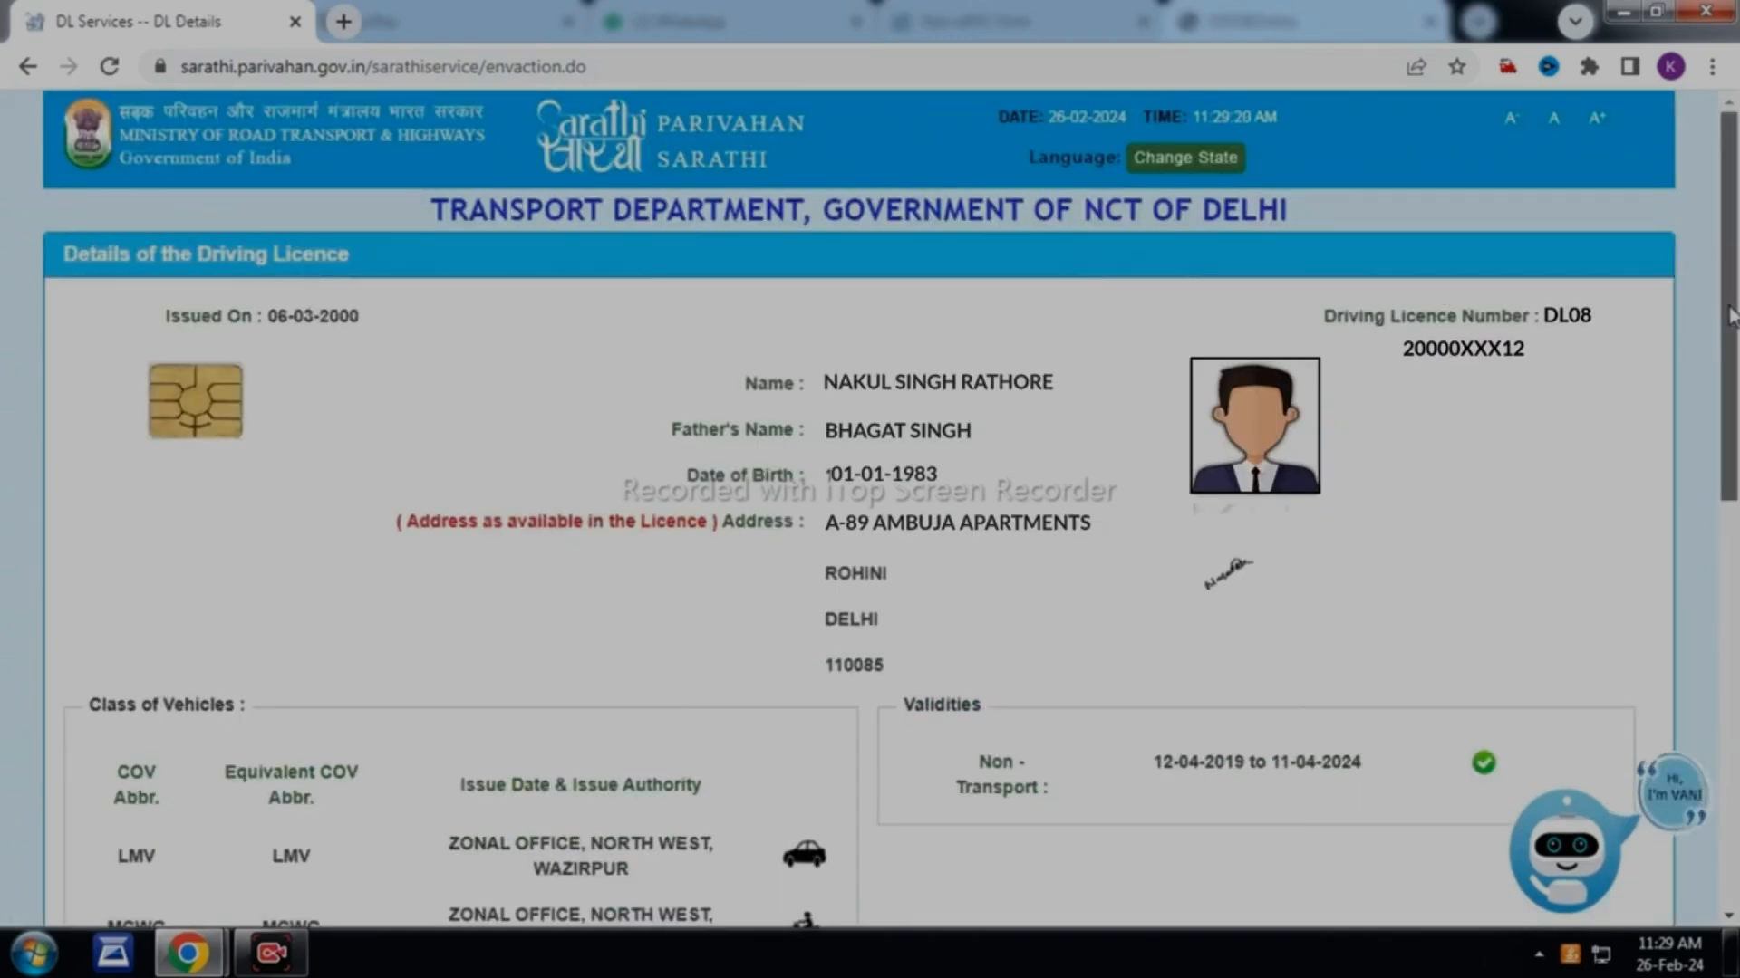
Choose blood group B+, confirm the licence details and acknowledge the DL delivery address
drag(1730, 316, 1735, 645)
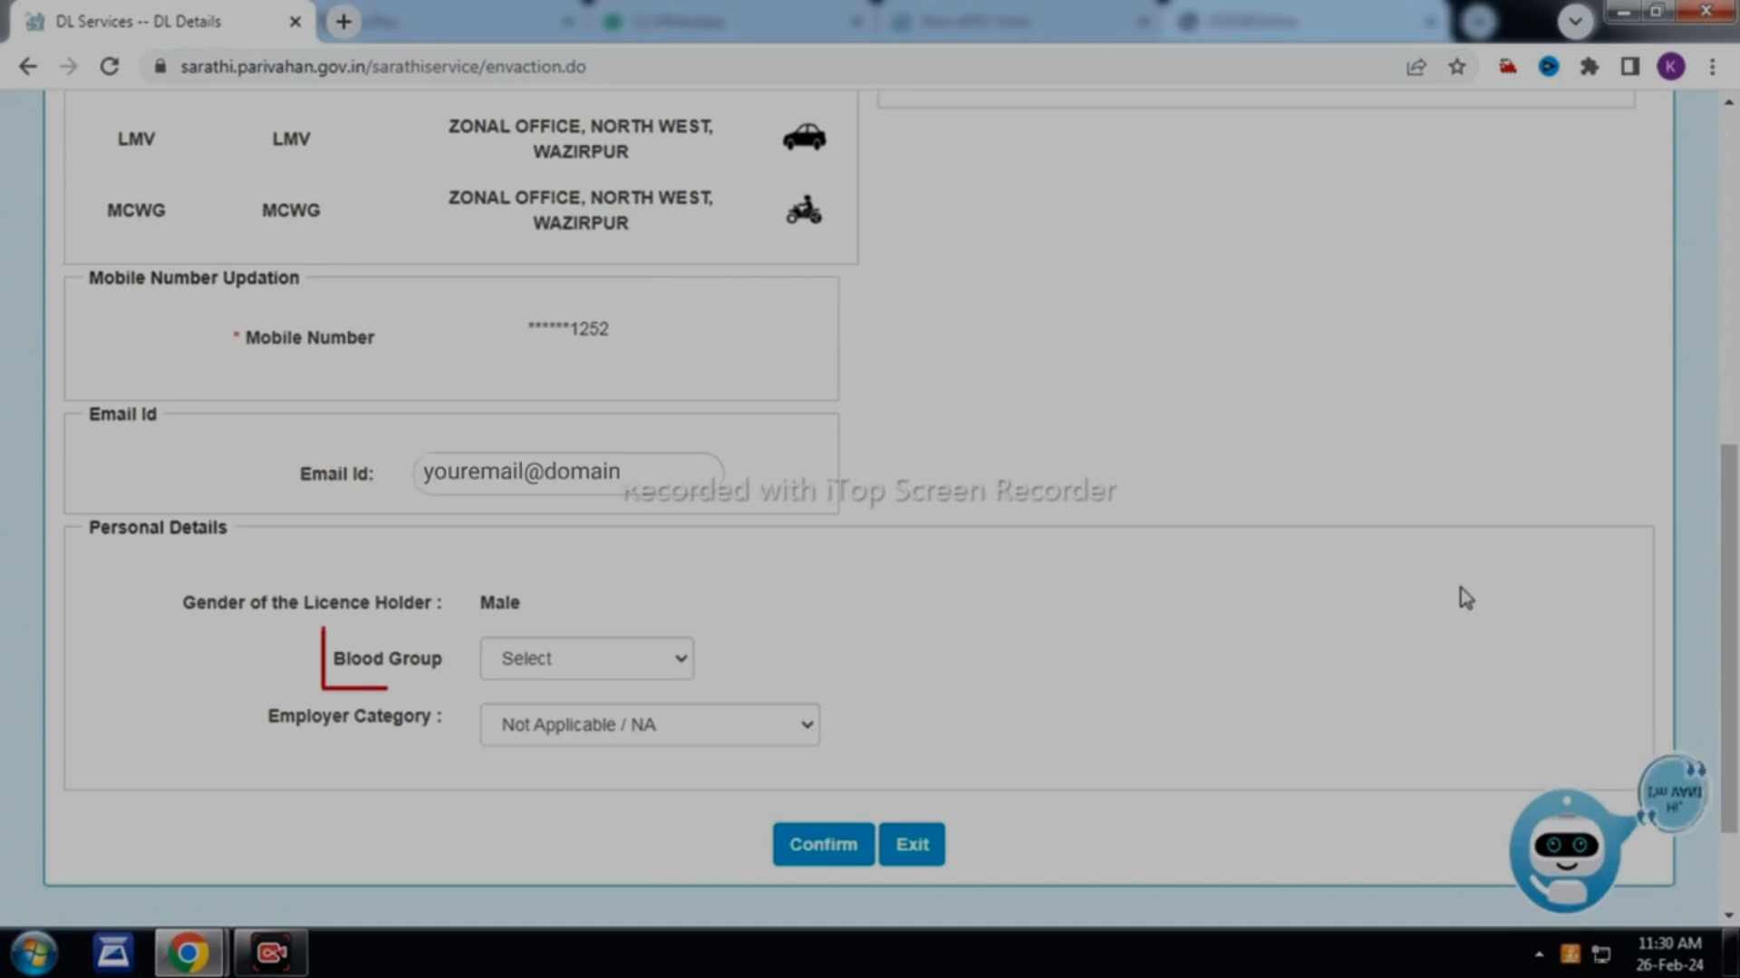
click(671, 676)
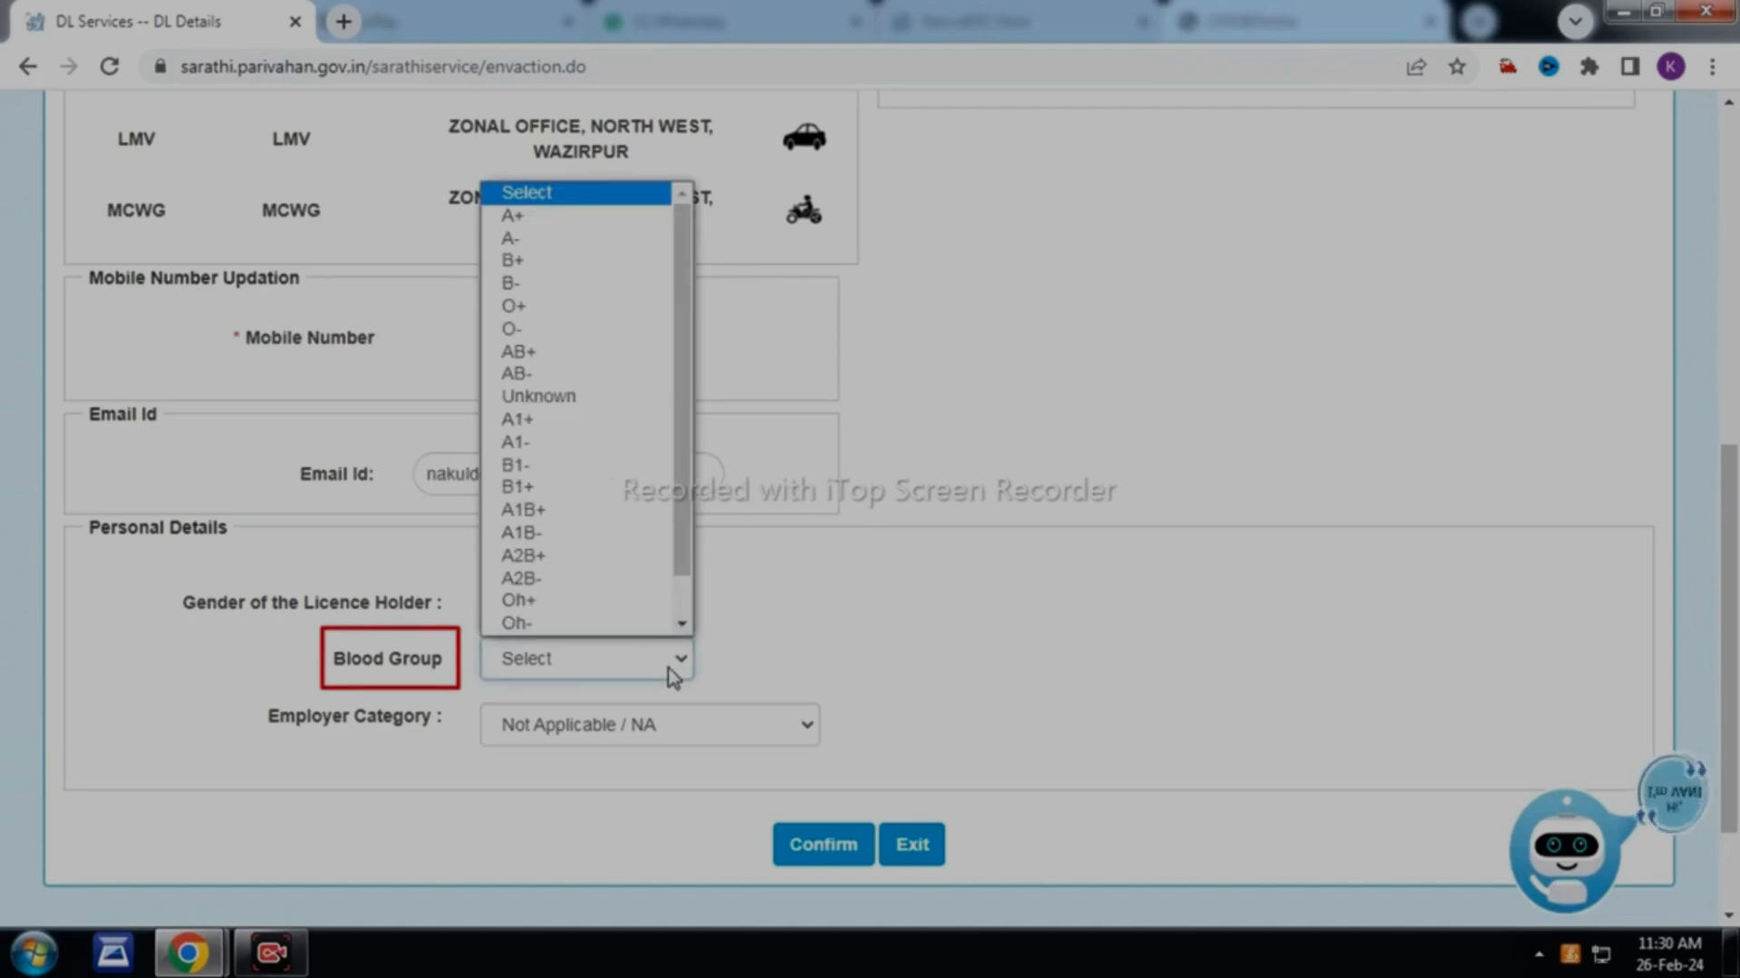
click(573, 262)
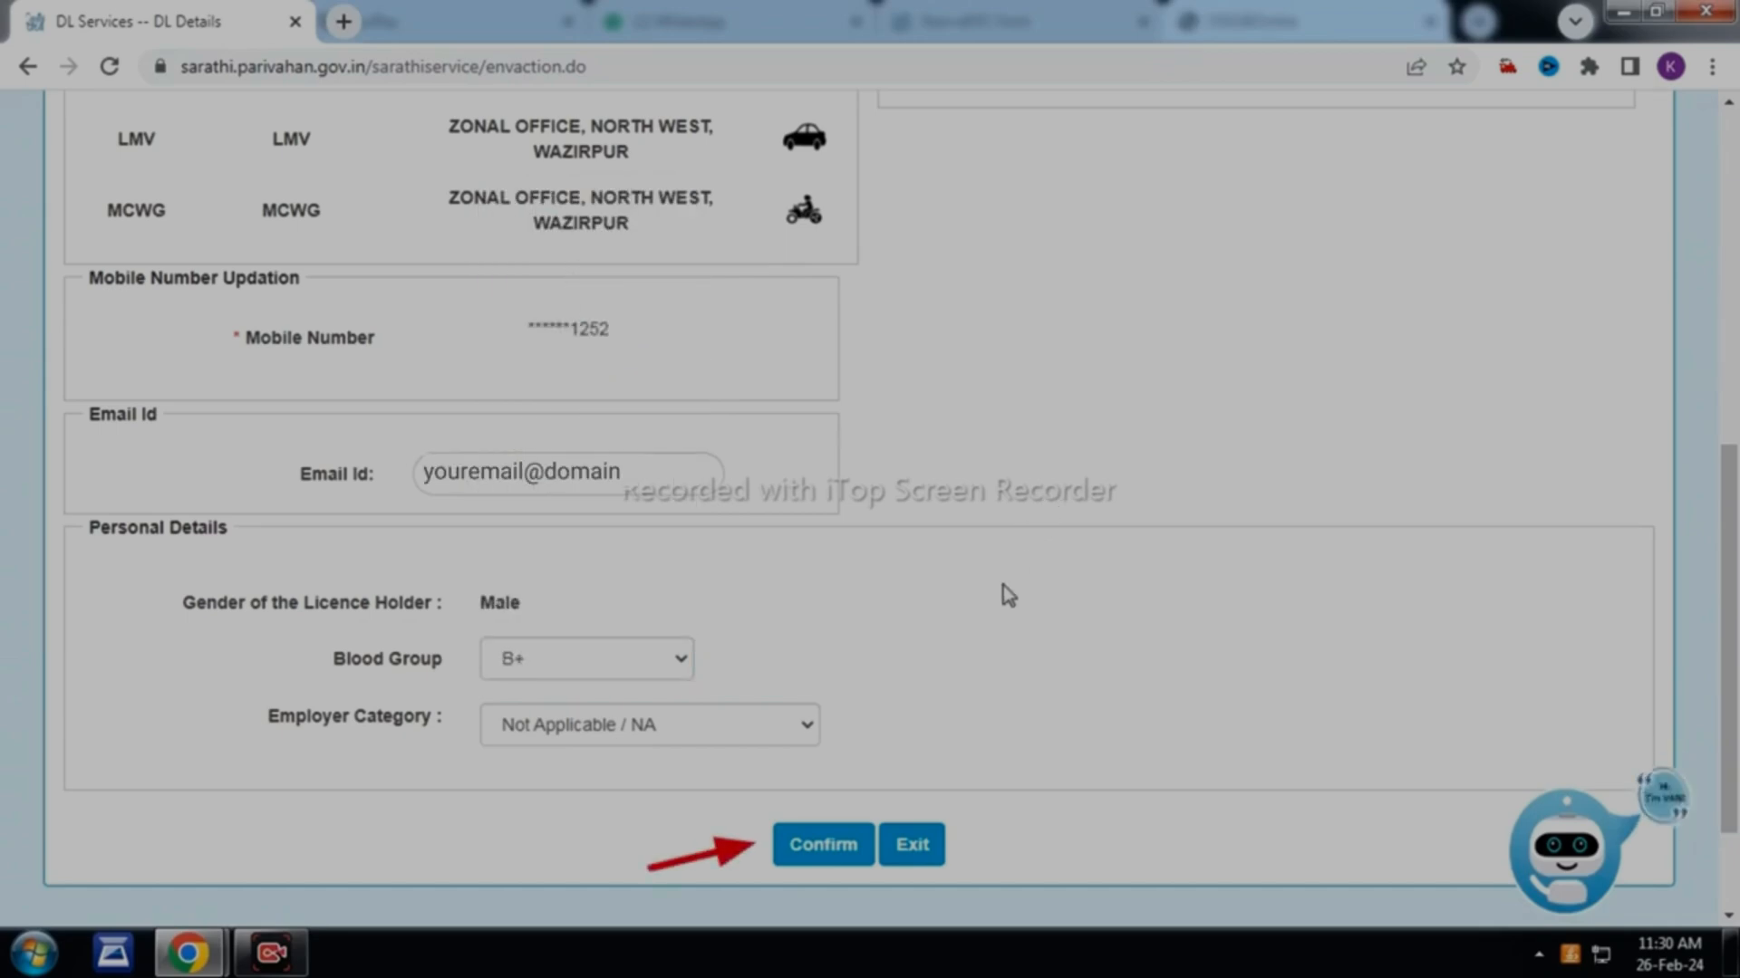
click(820, 845)
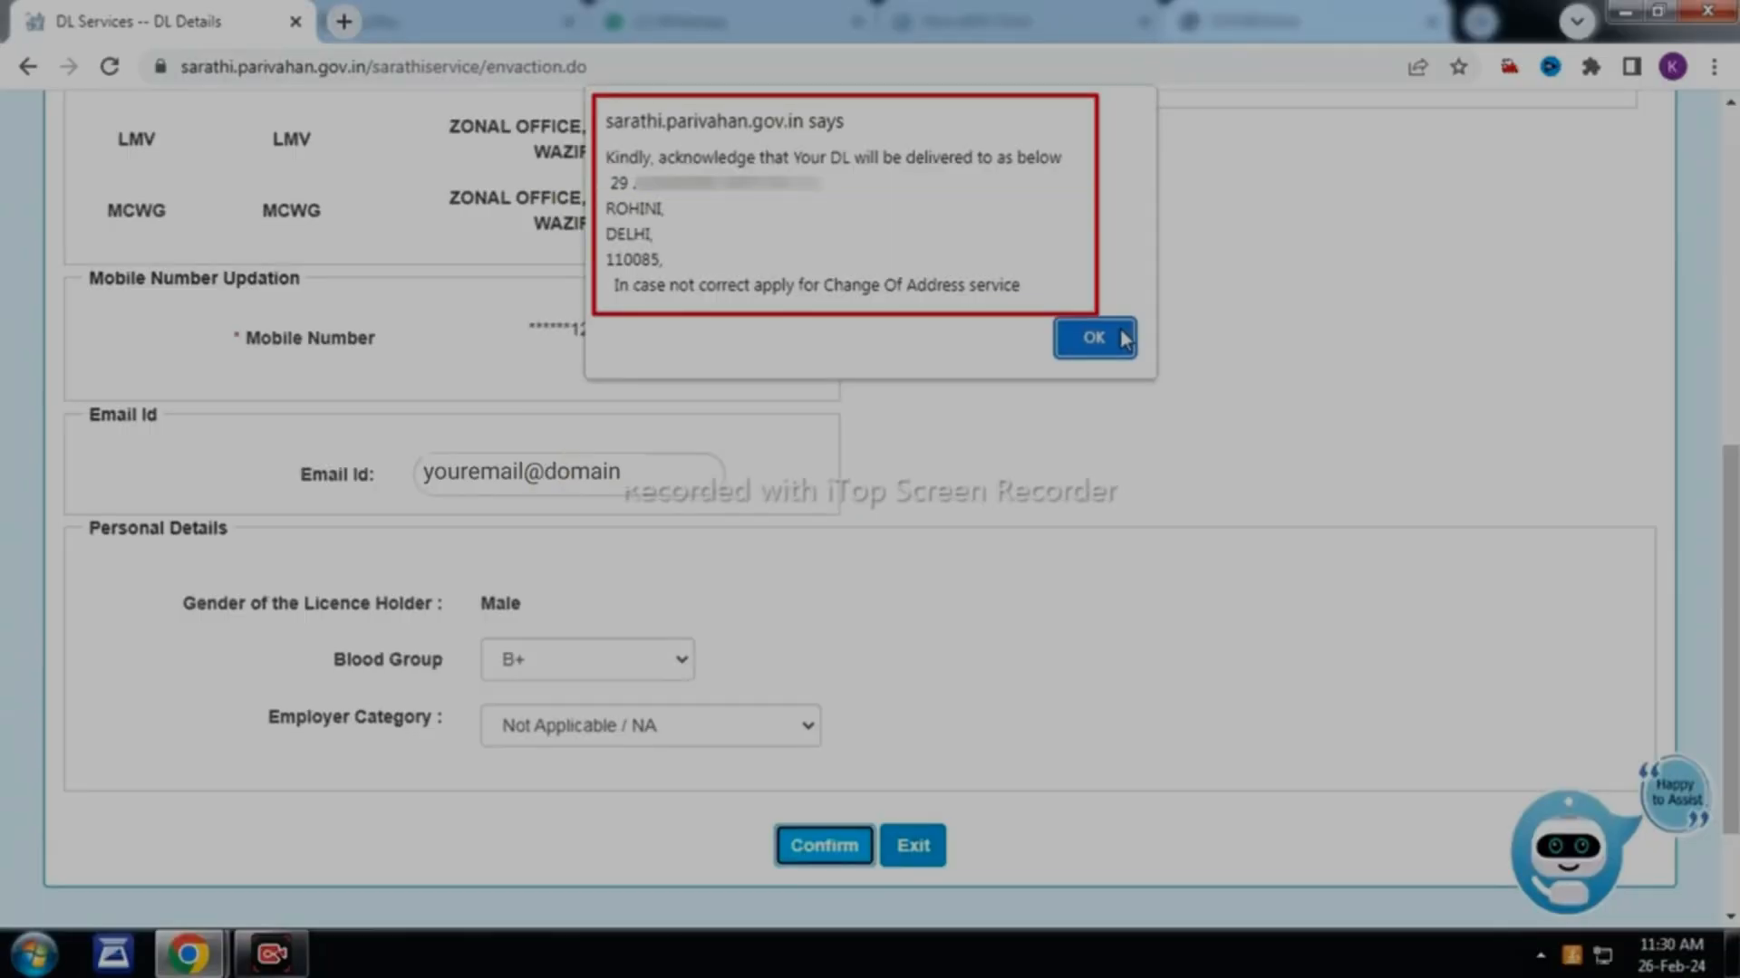
click(1094, 338)
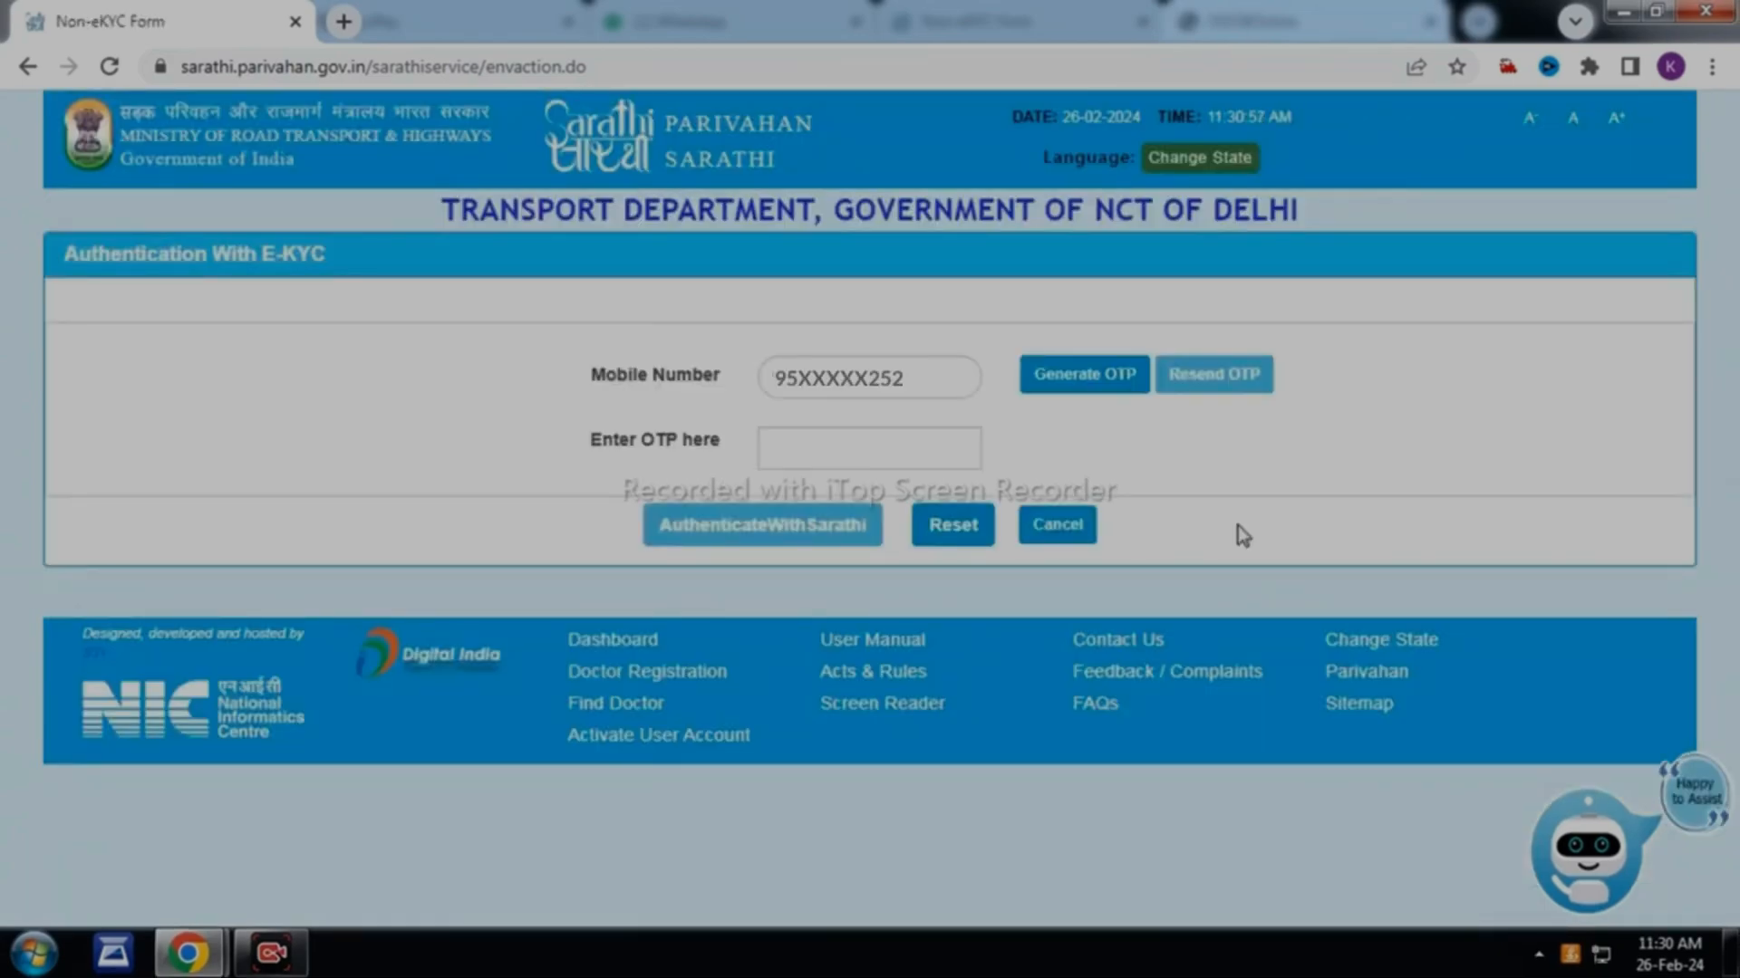
Send an OTP to the registered mobile and authenticate with Sarathi using it
click(1128, 385)
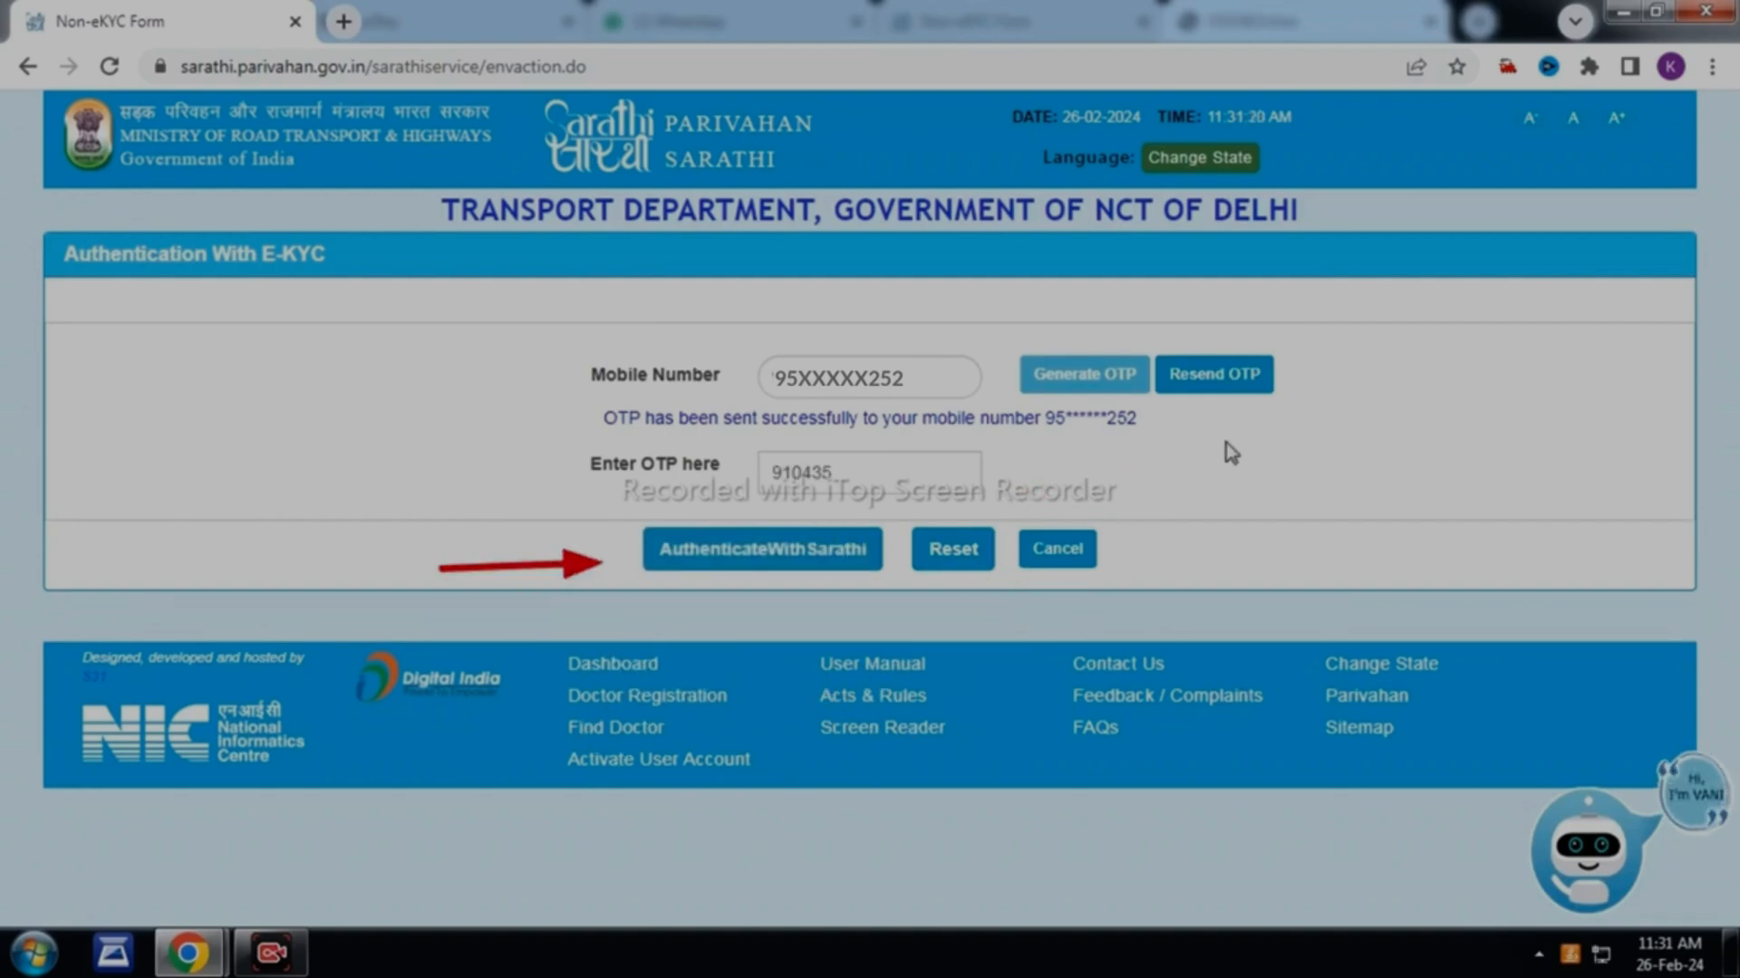
click(769, 560)
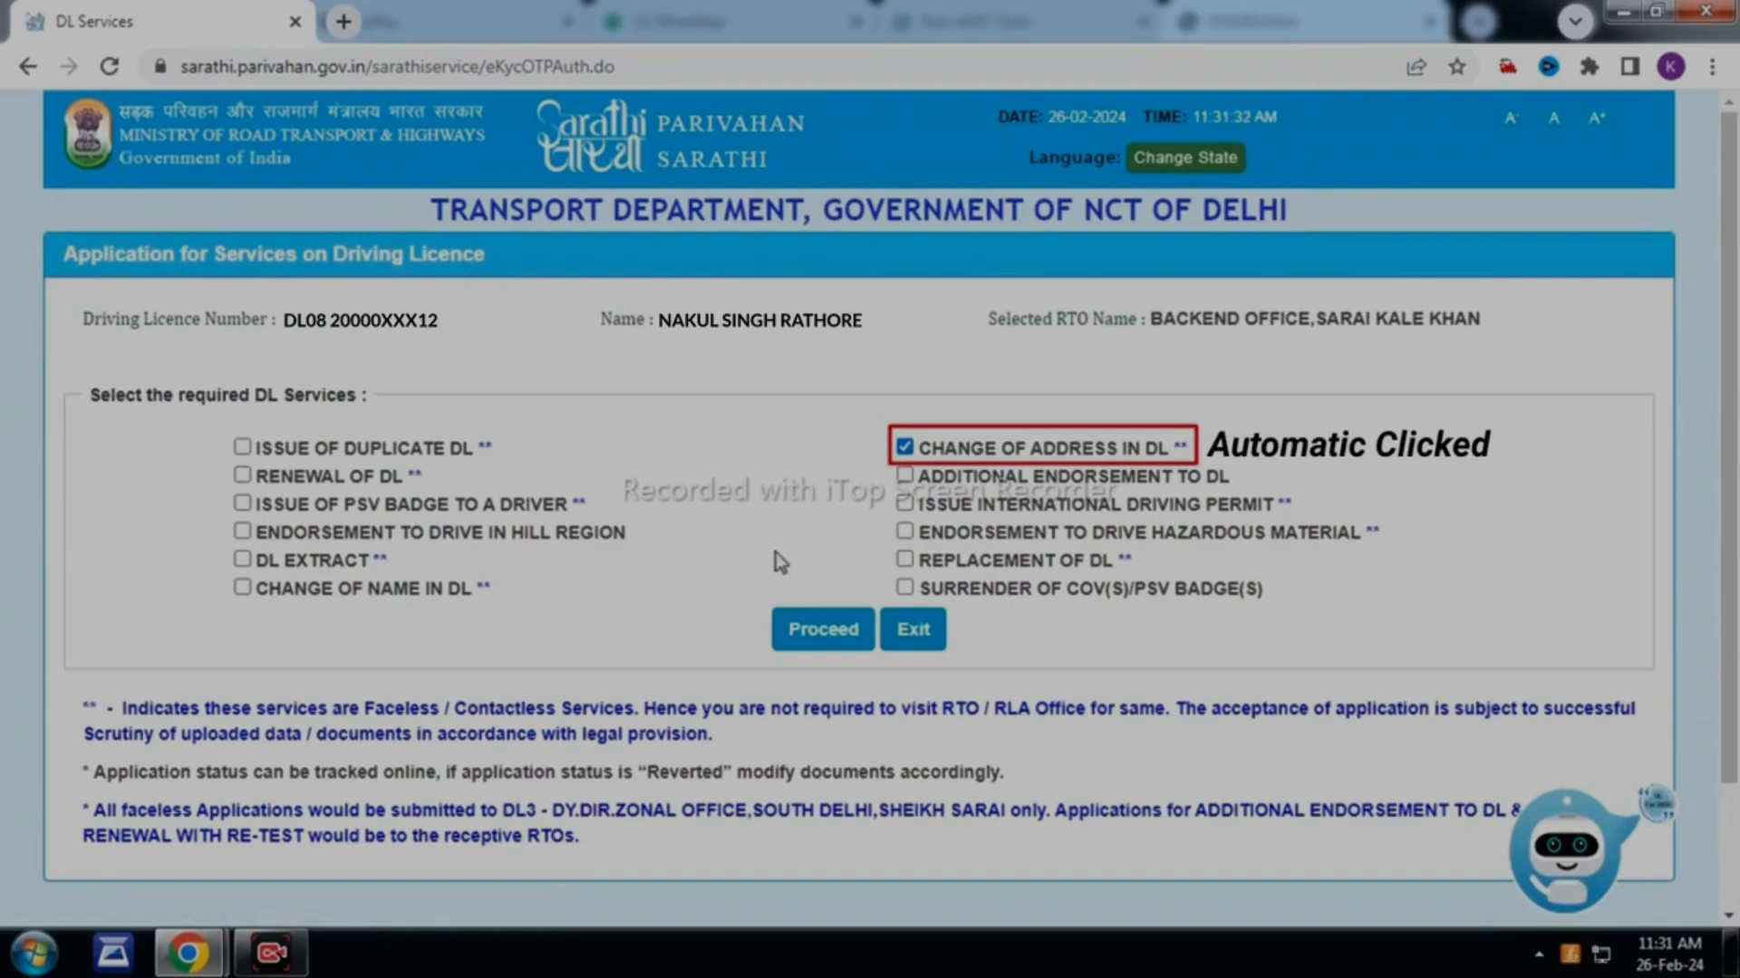
Keep only Renewal of DL selected, proceed, and open the Form 1 physical fitness self-declaration
click(904, 449)
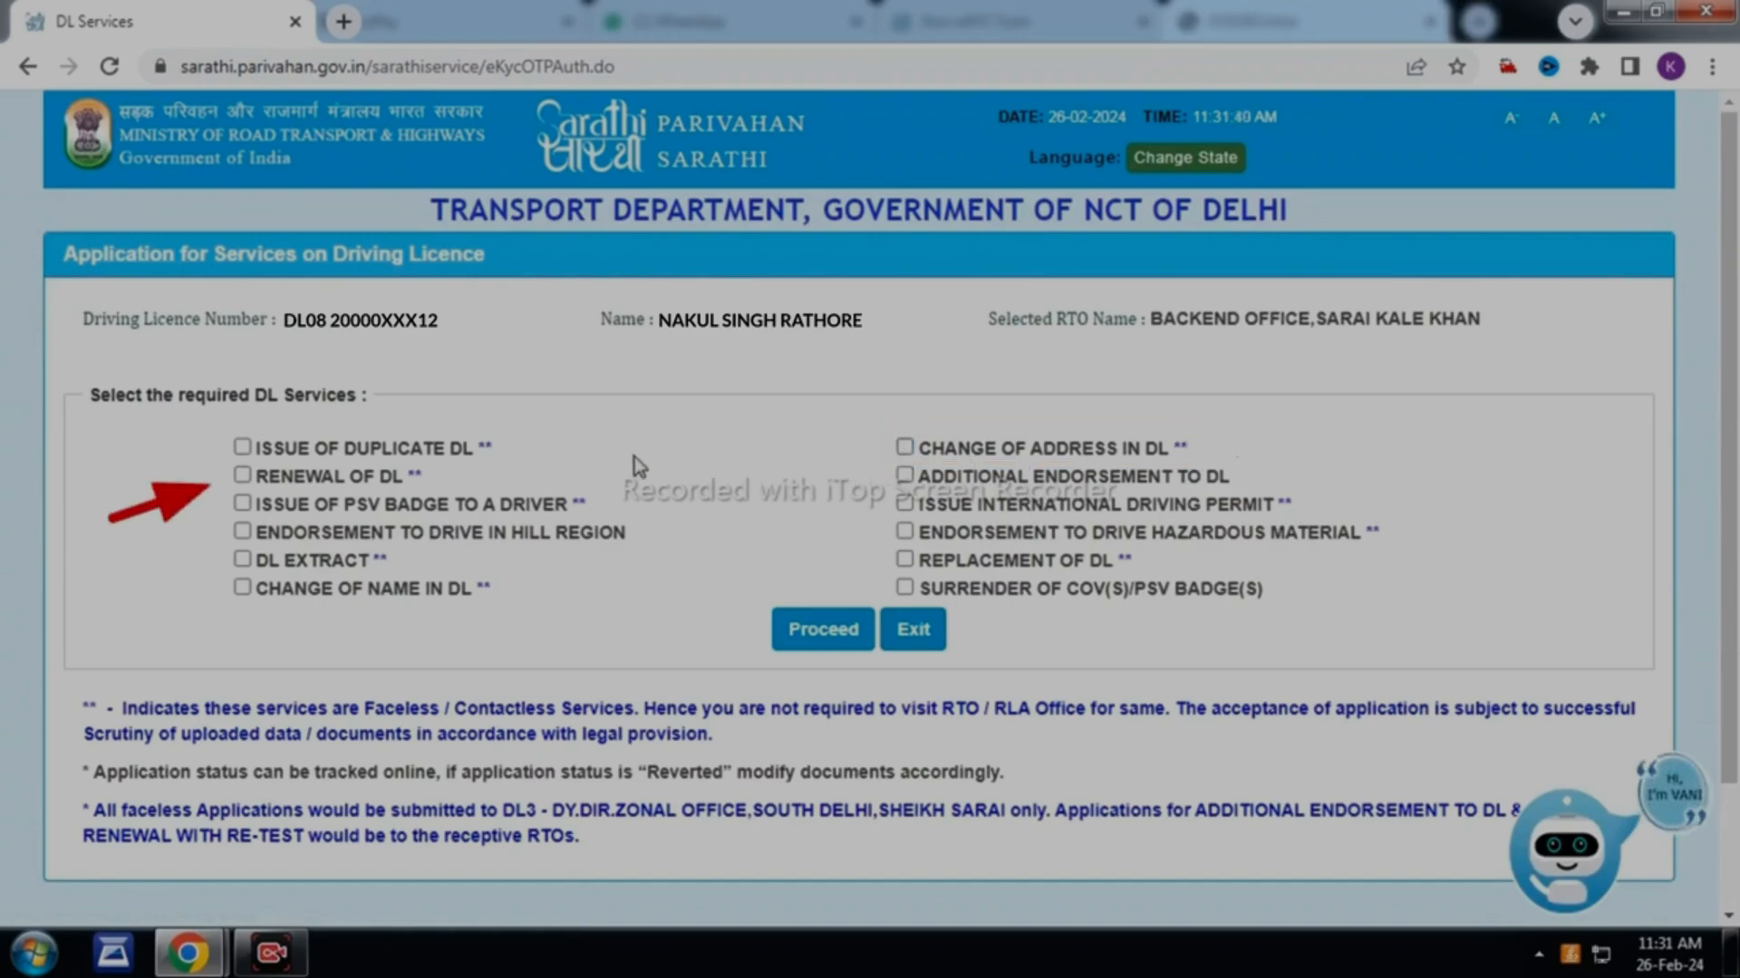
click(824, 631)
drag(1732, 427, 1737, 657)
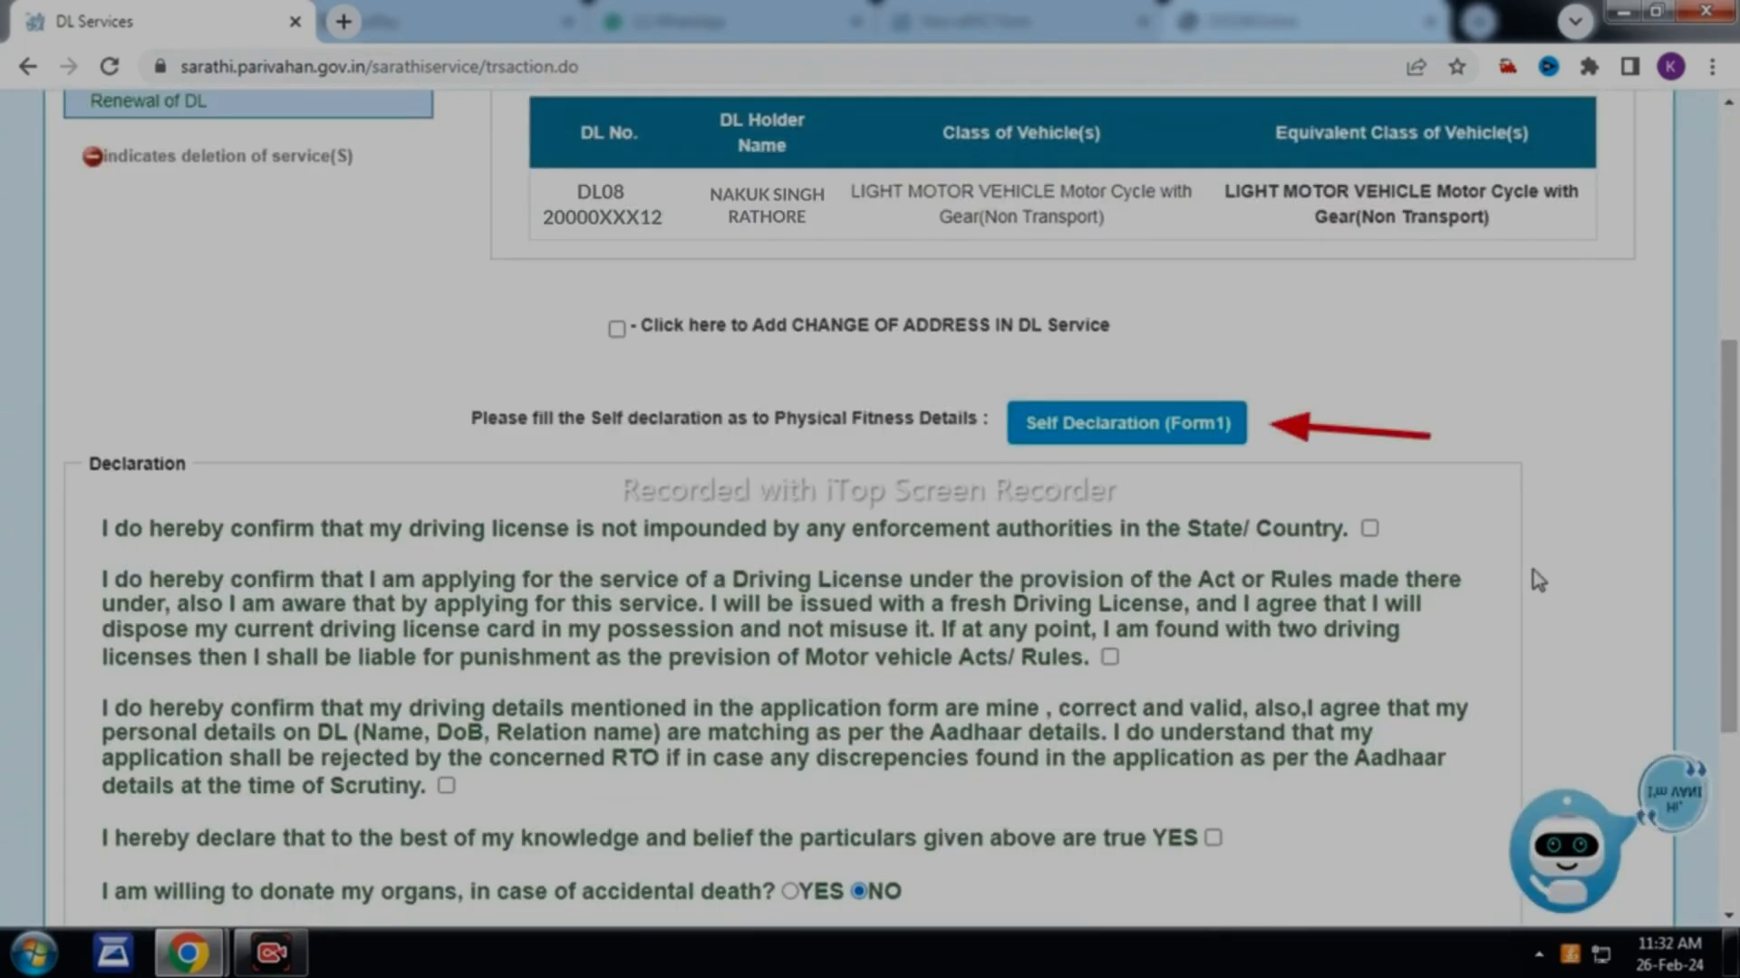
click(1152, 439)
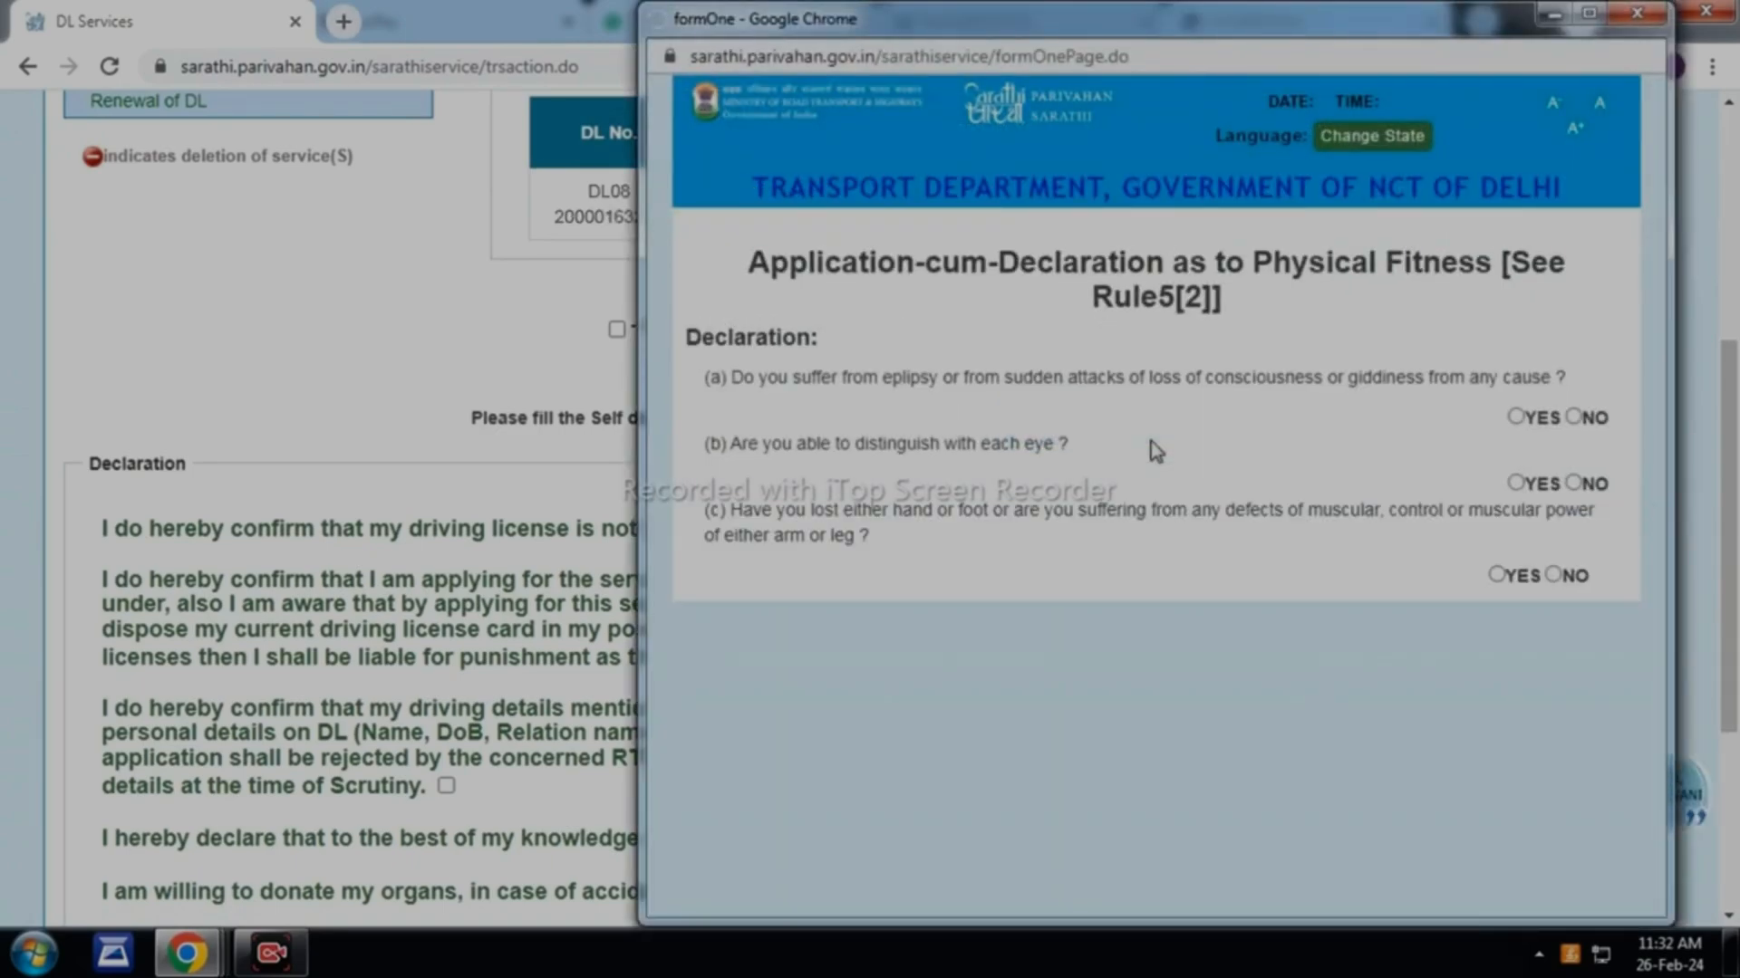
Submit the maximised Form 1 with YES for eyesight, NO elsewhere and the declaration ticked
click(1589, 13)
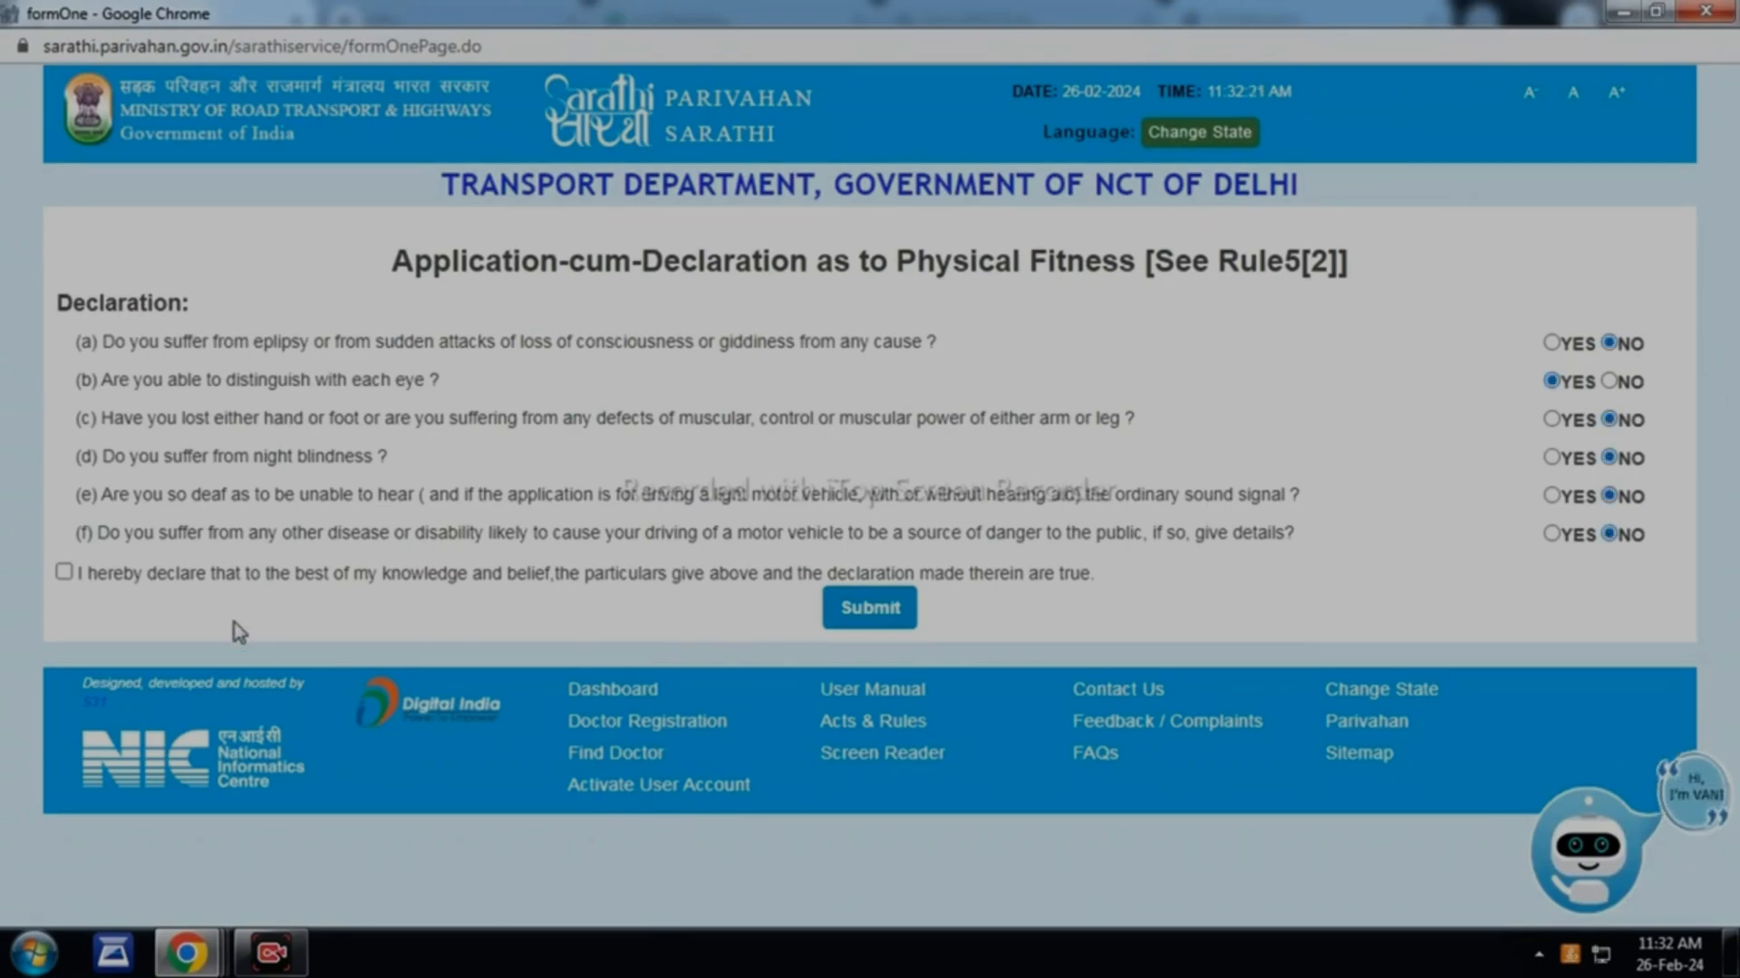
click(63, 571)
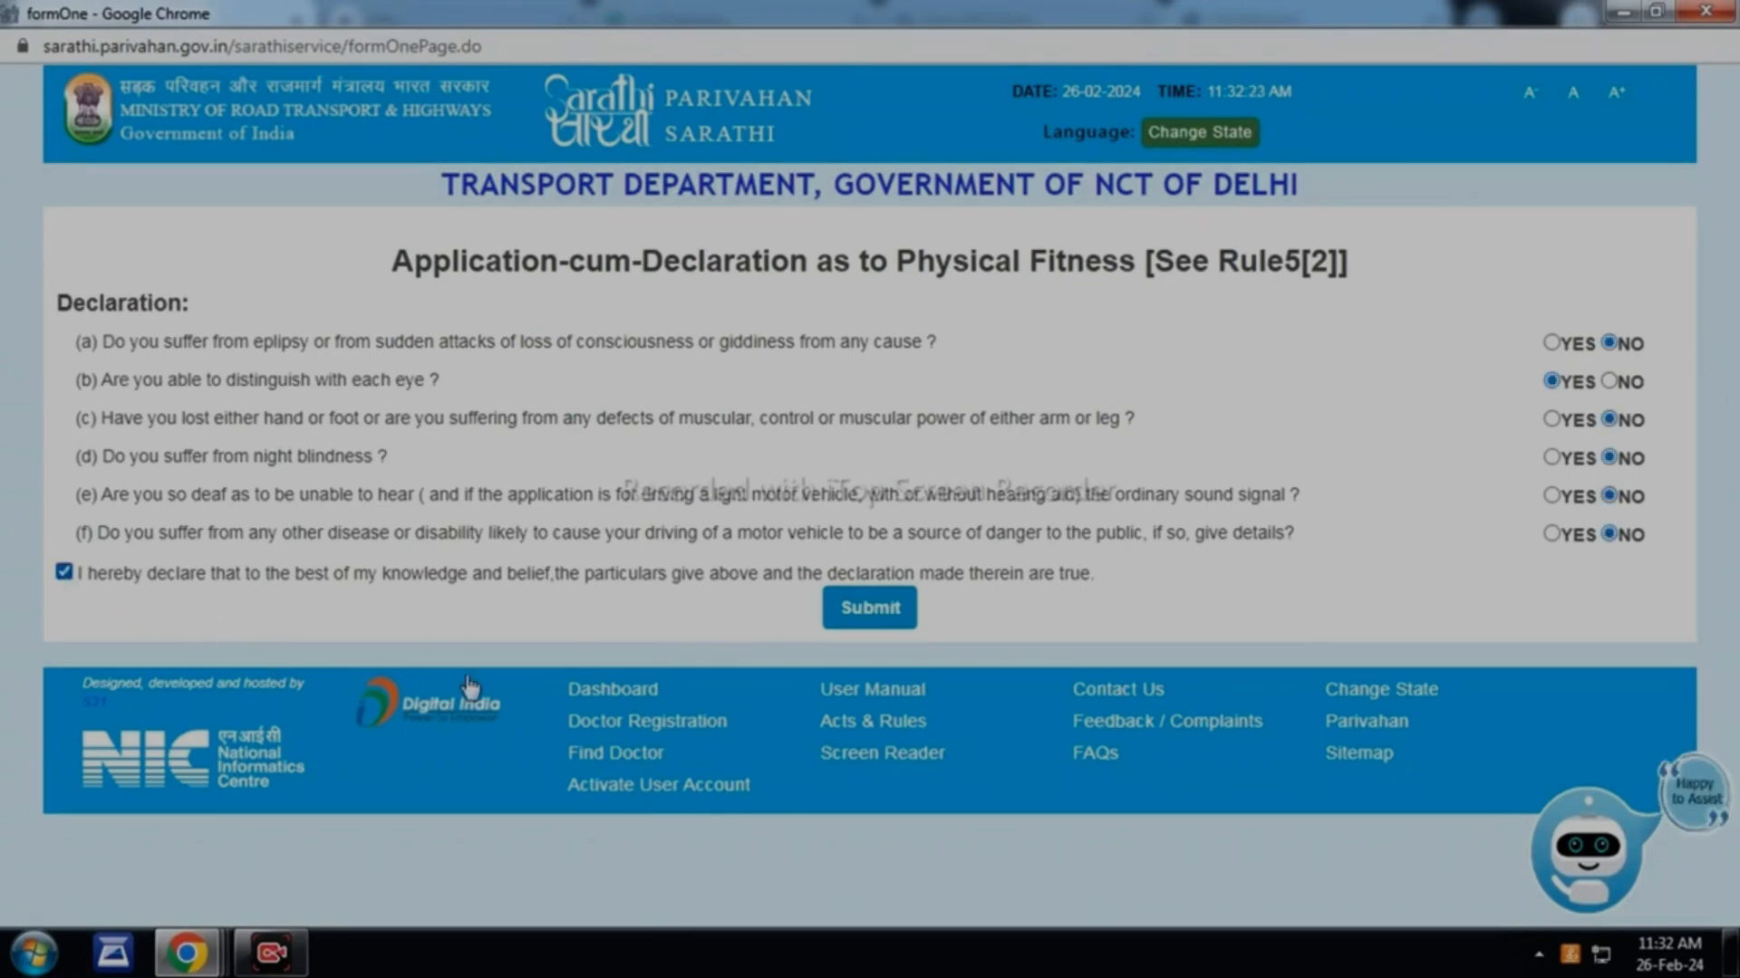
click(870, 609)
click(994, 186)
scroll(1509, 392, down, 3)
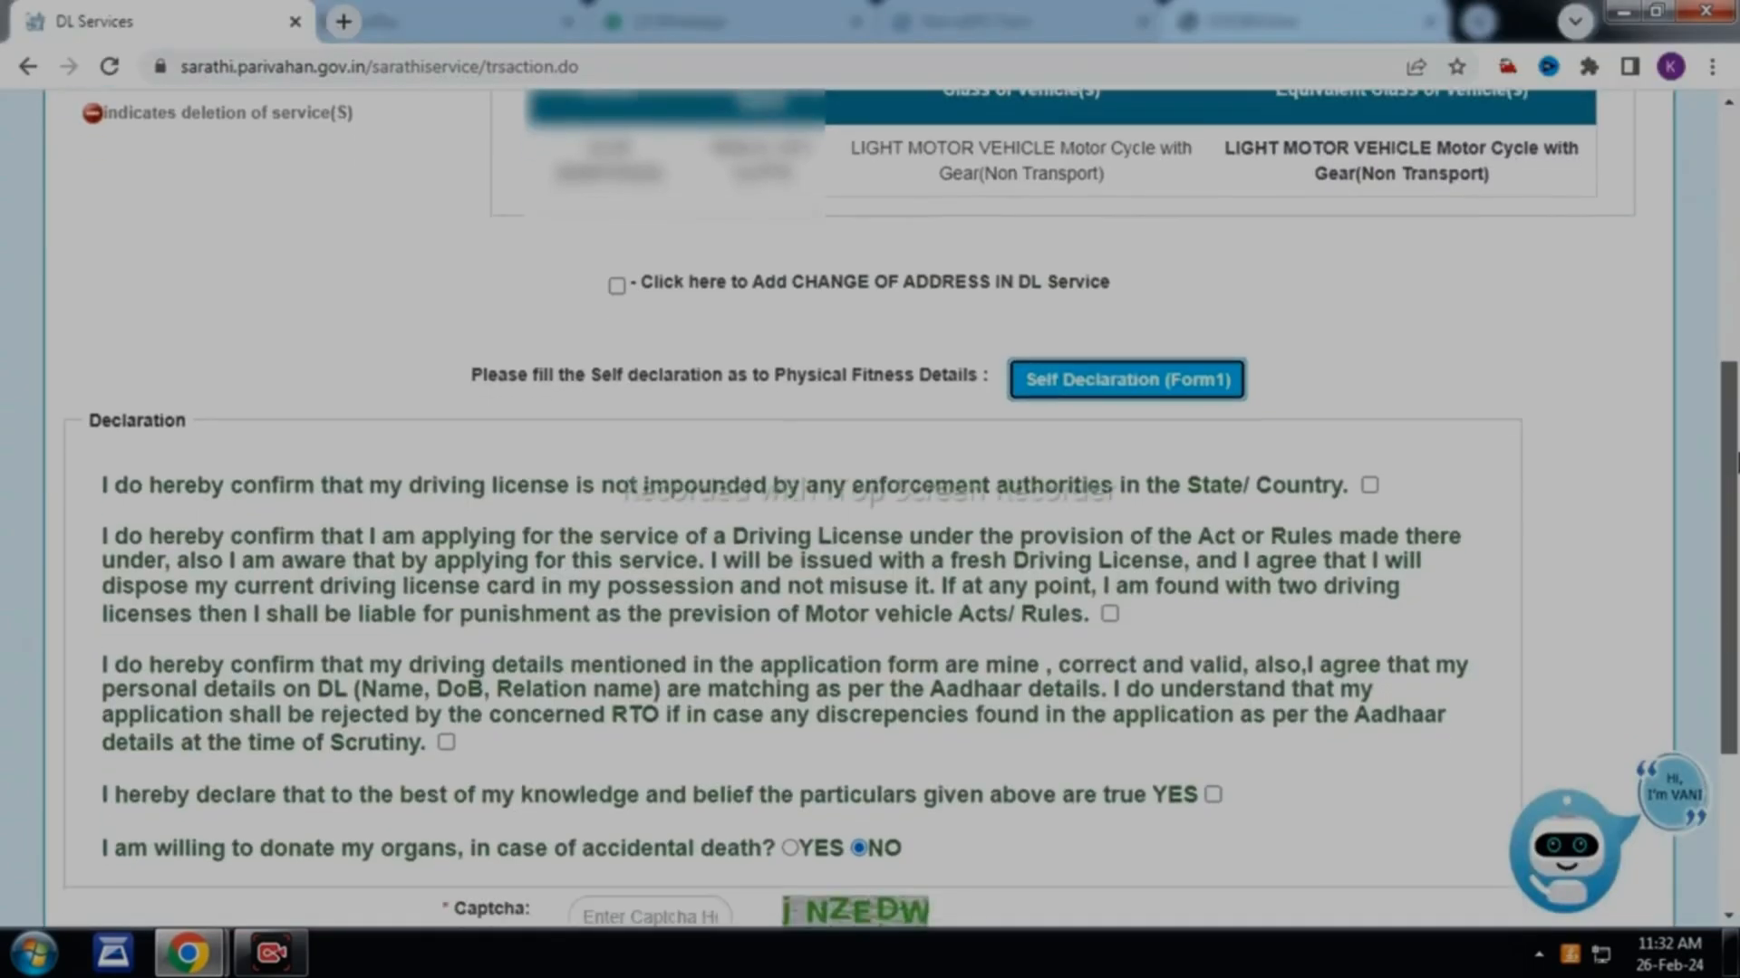
Tick the four declarations: licence not impounded, fresh licence, Aadhaar match, particulars true
scroll(1672, 528, down, 3)
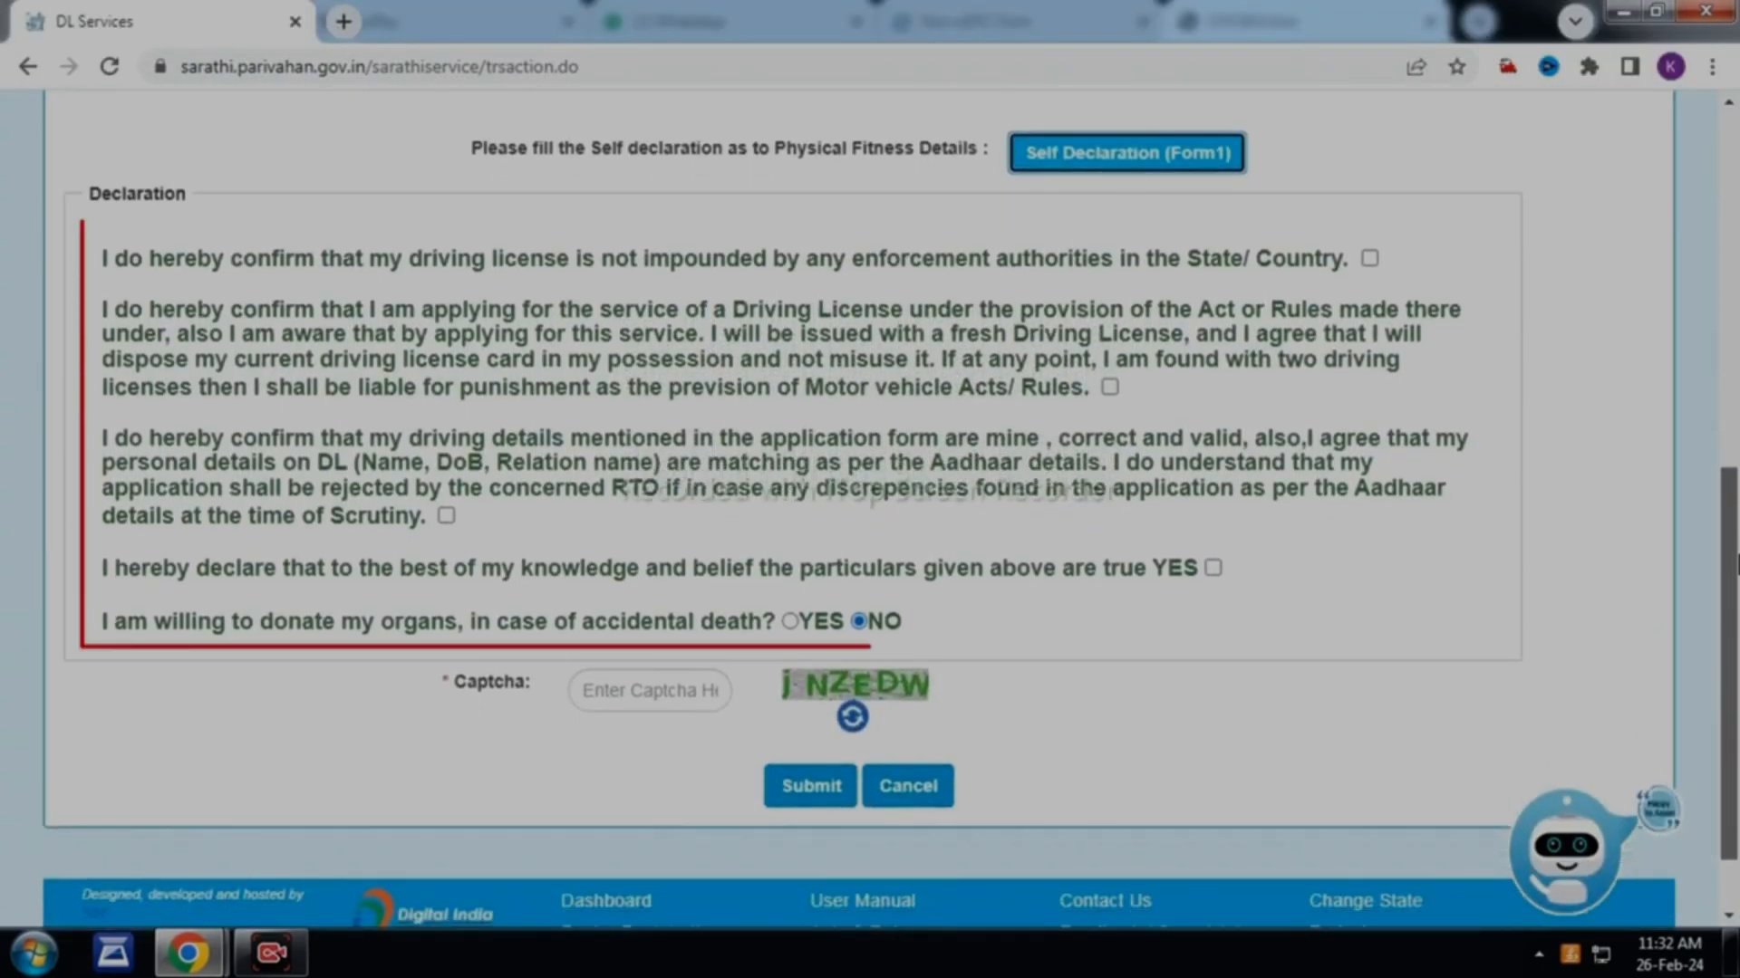
click(1369, 259)
click(1109, 387)
click(445, 516)
click(1212, 567)
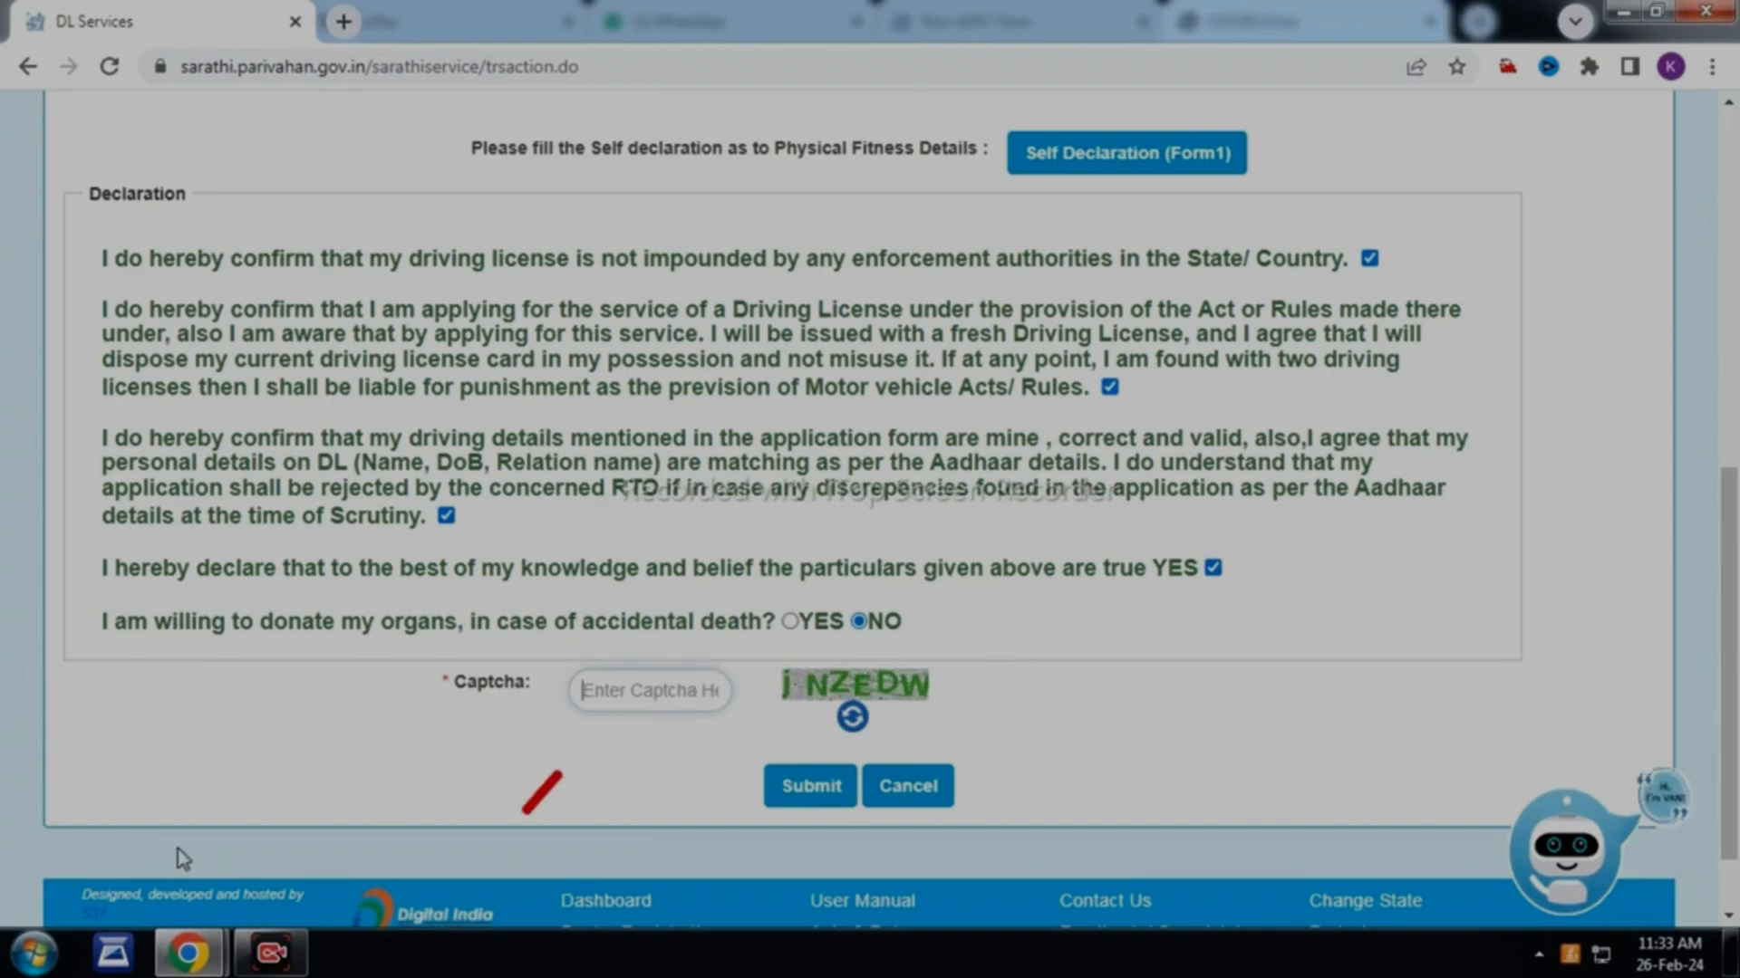
Enter the captcha and submit the renewal application, declining organ donation and dismissing the success message
text(J)
key(BackSpace)
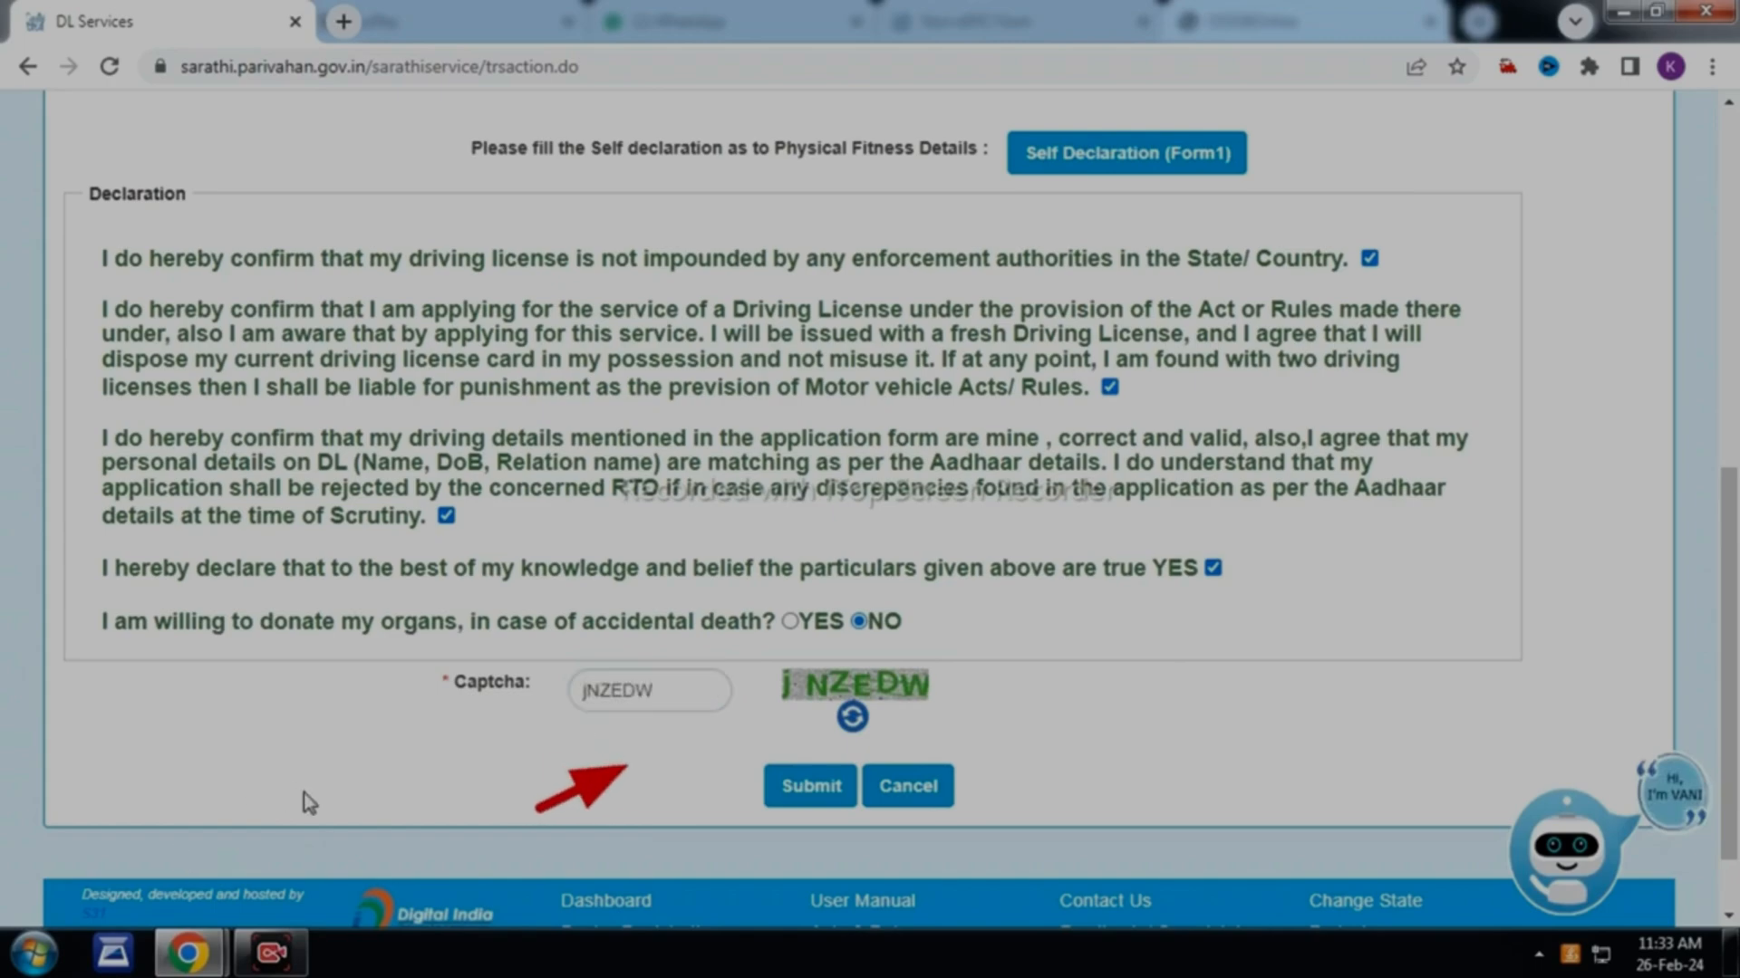
click(781, 799)
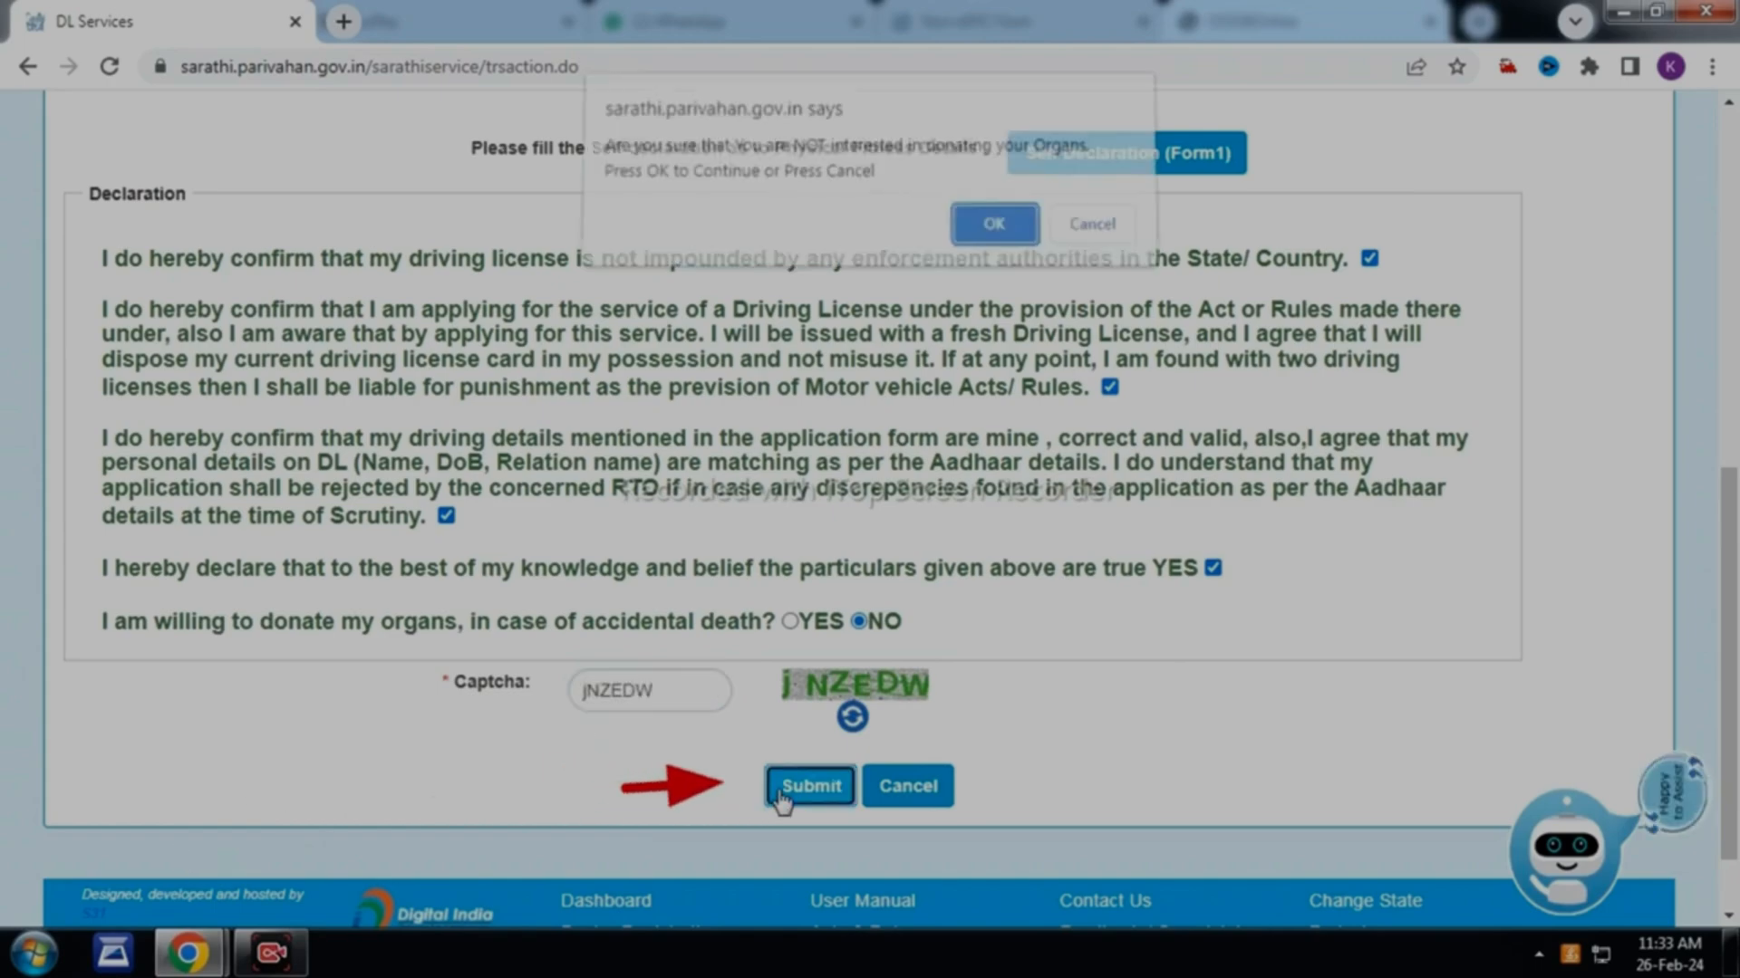
click(988, 238)
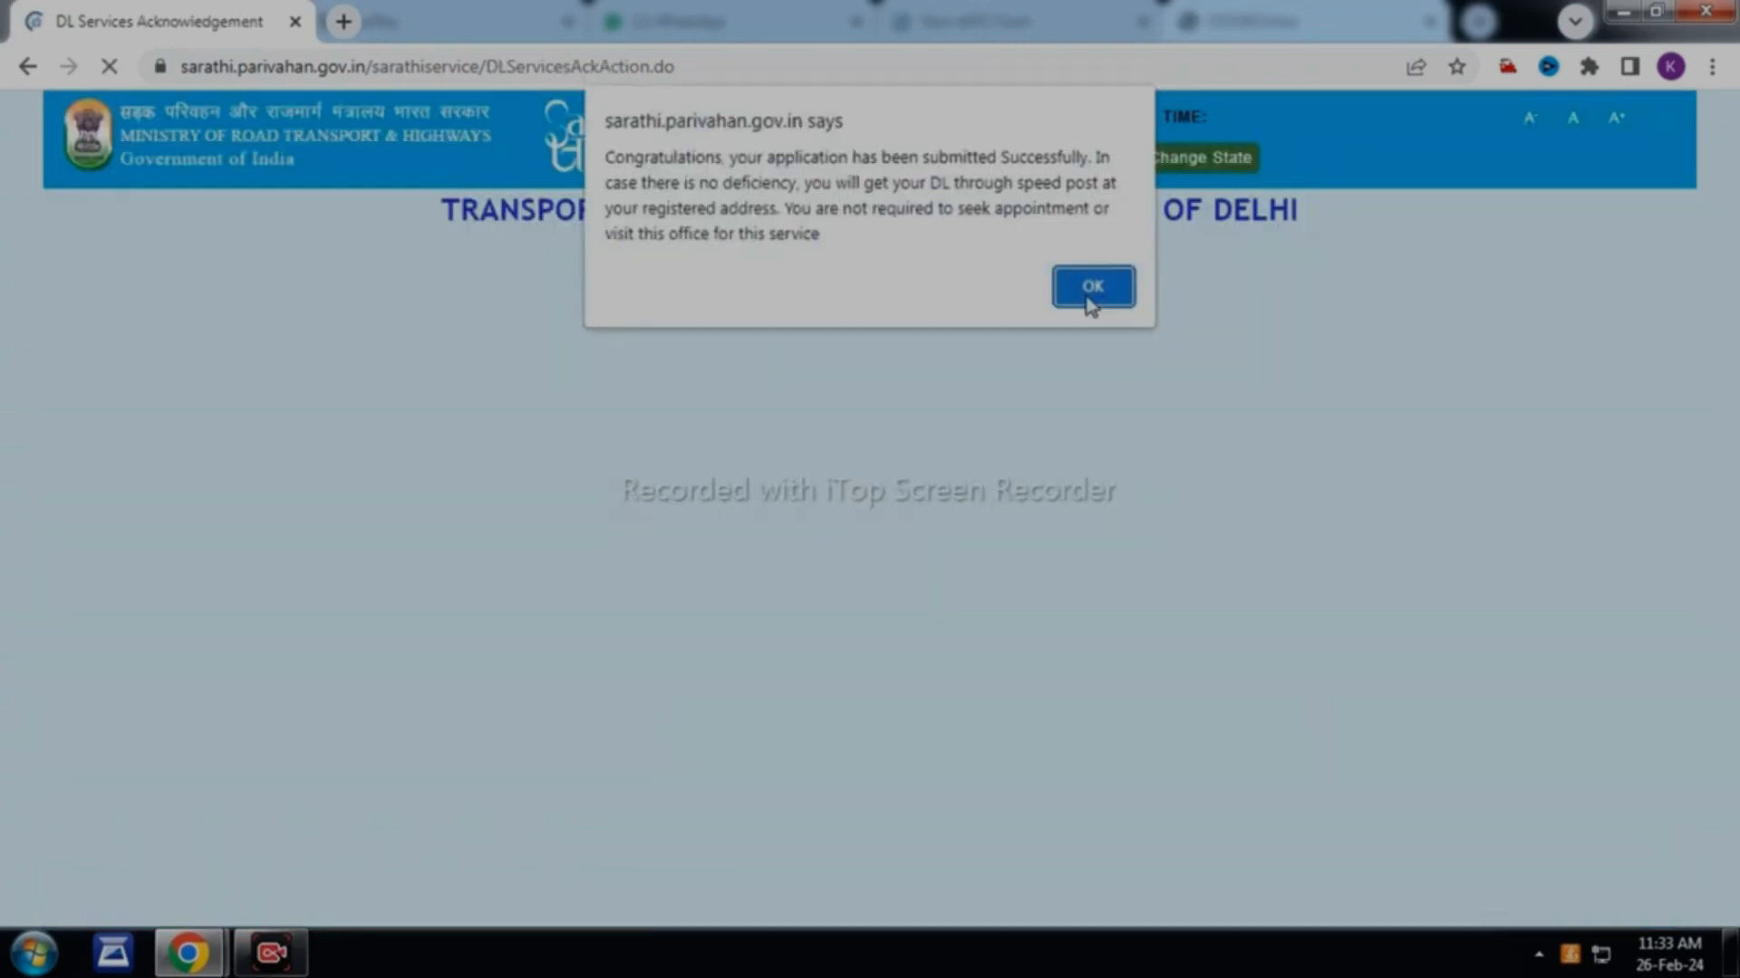
click(1092, 281)
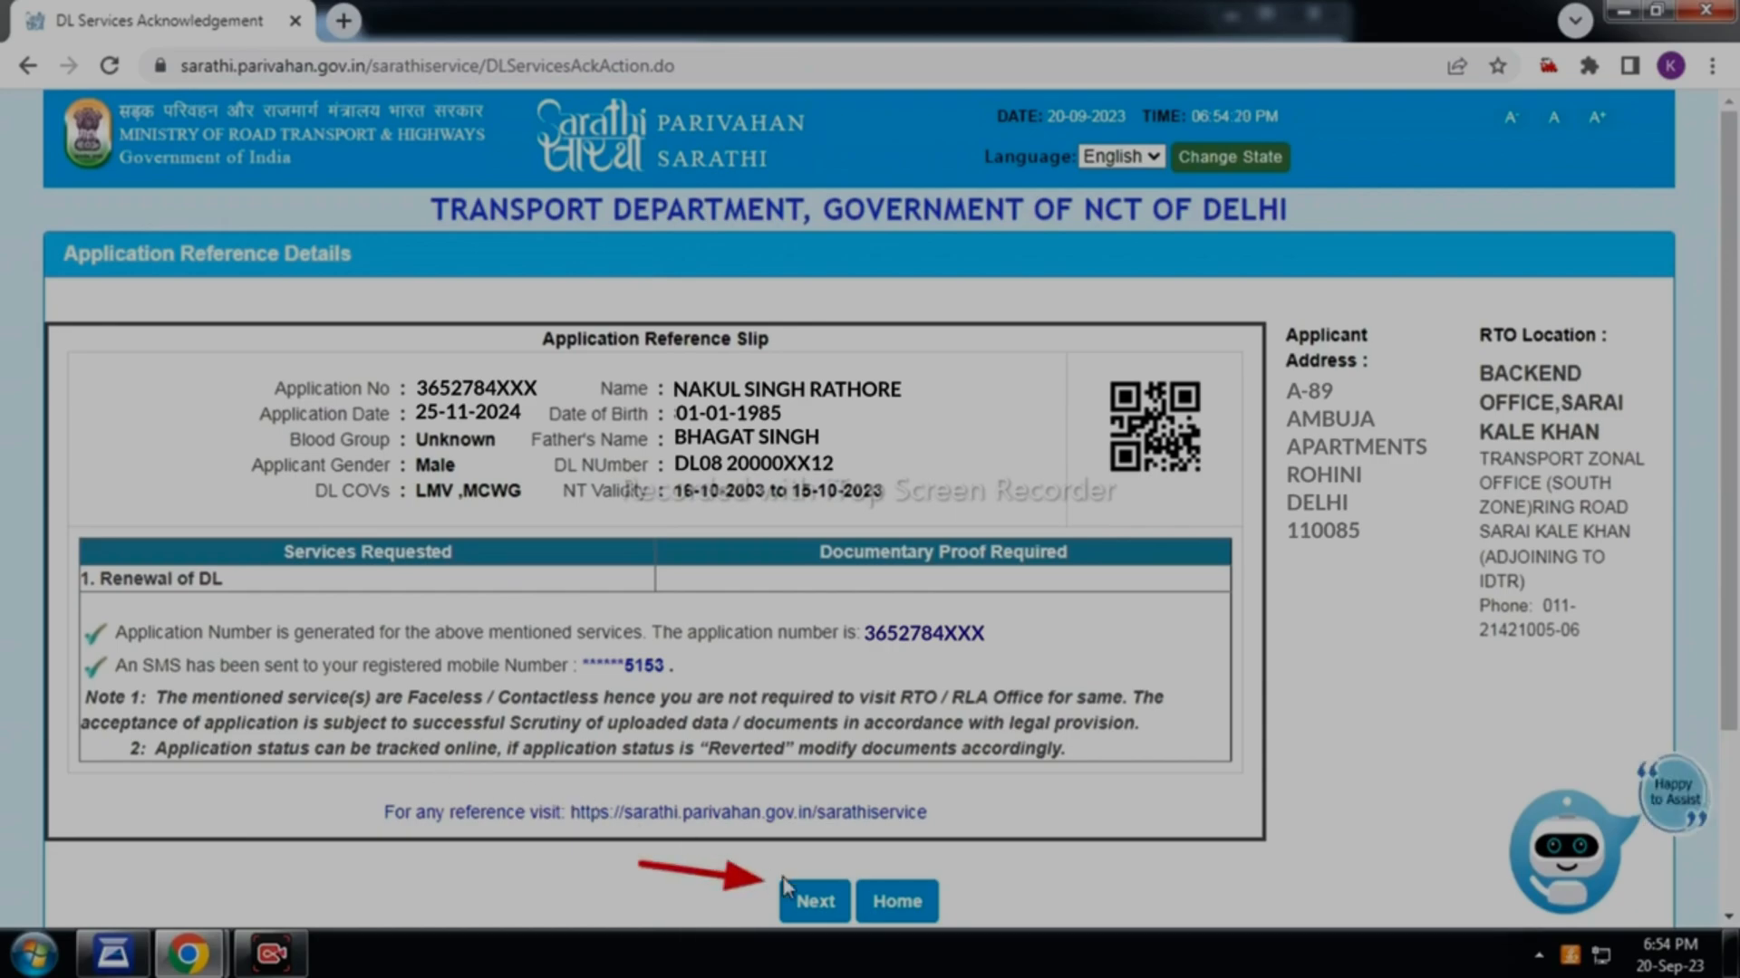
Look up the application status with the captcha and scroll to the Stage(s) to be Completed table
click(813, 902)
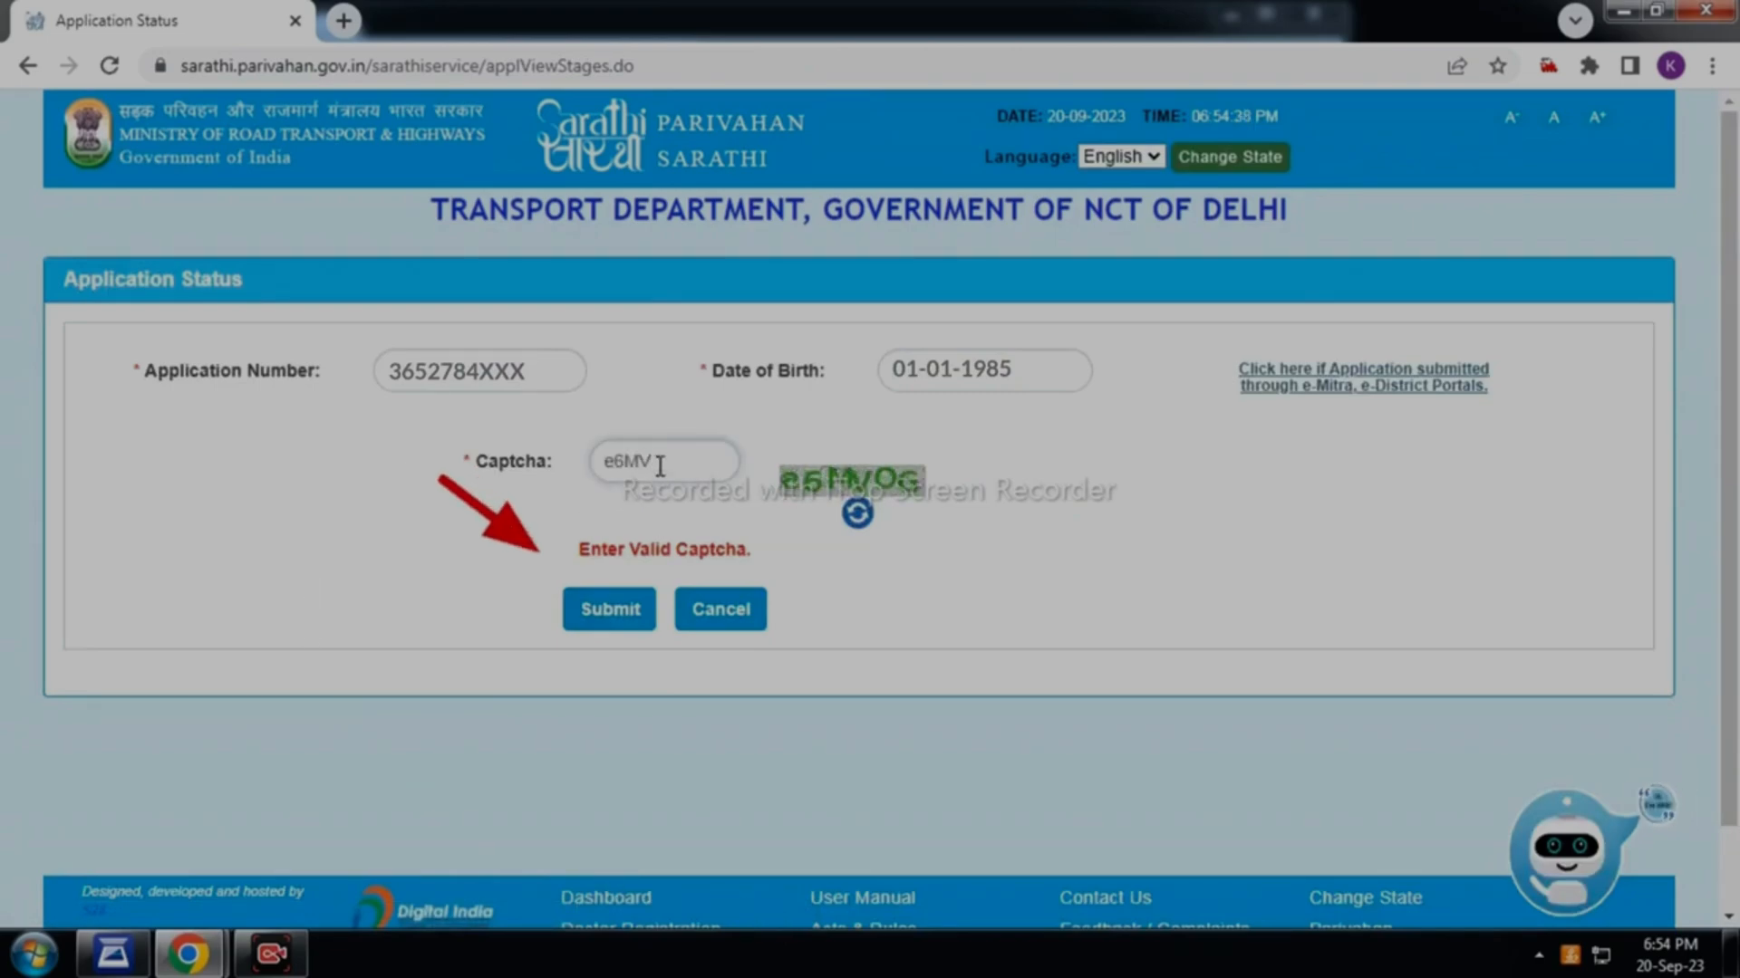
text(OG)
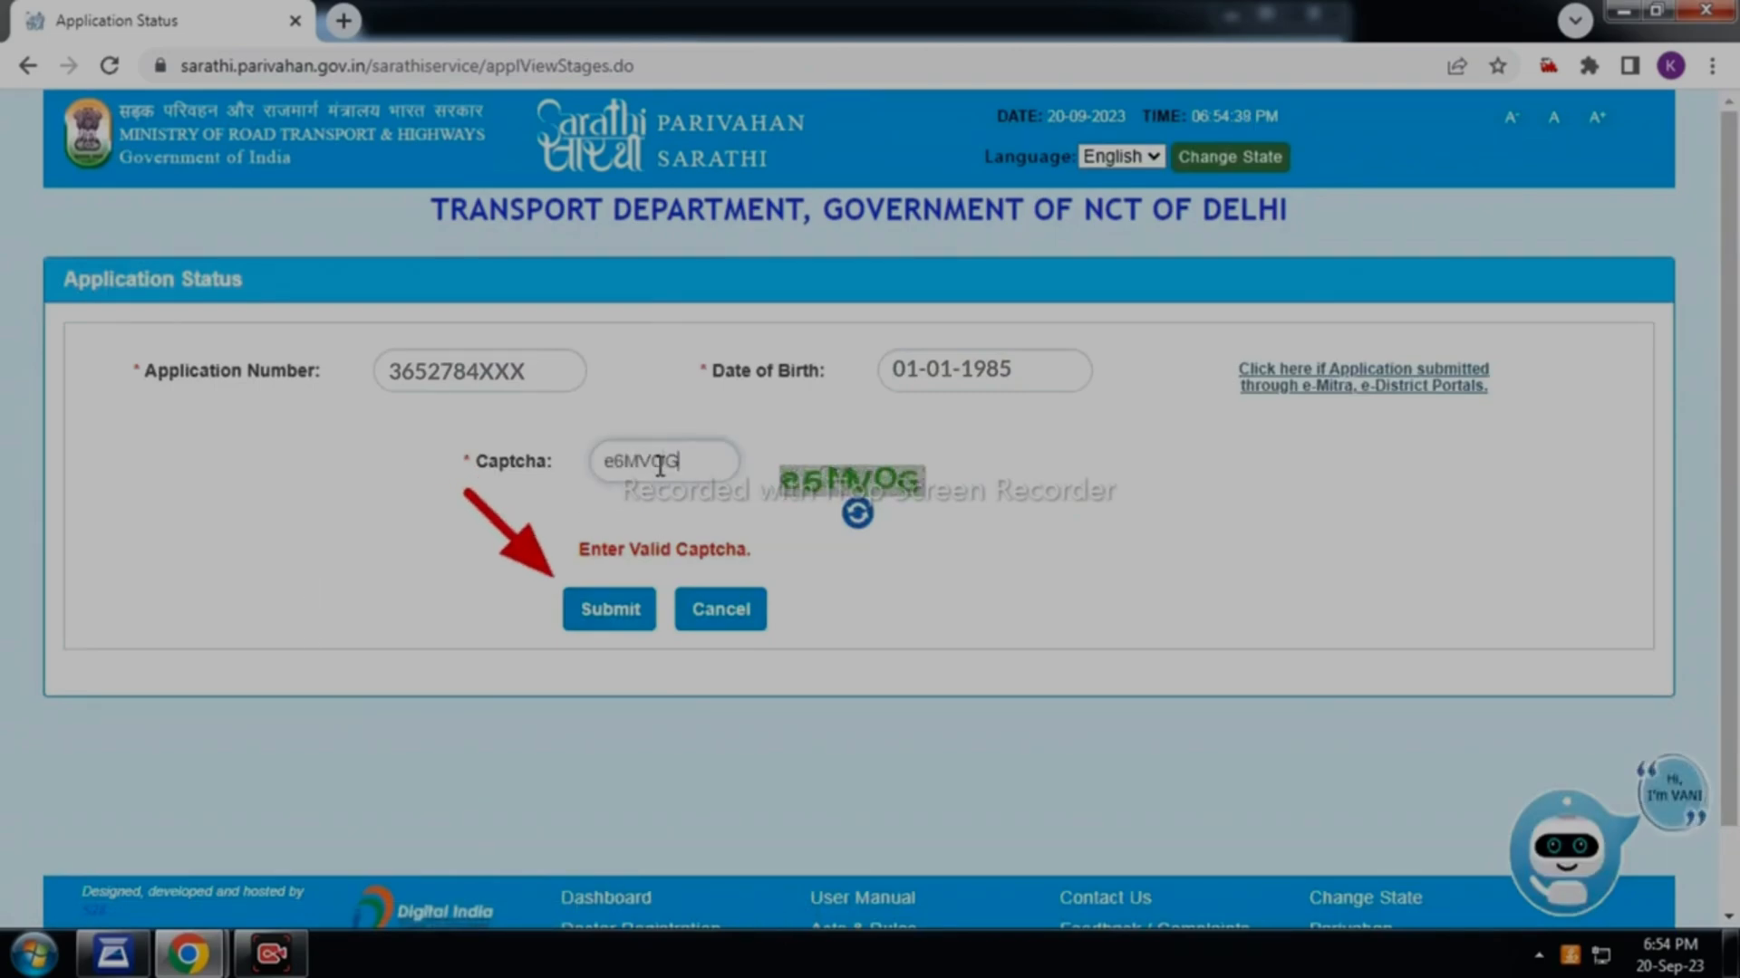
click(609, 612)
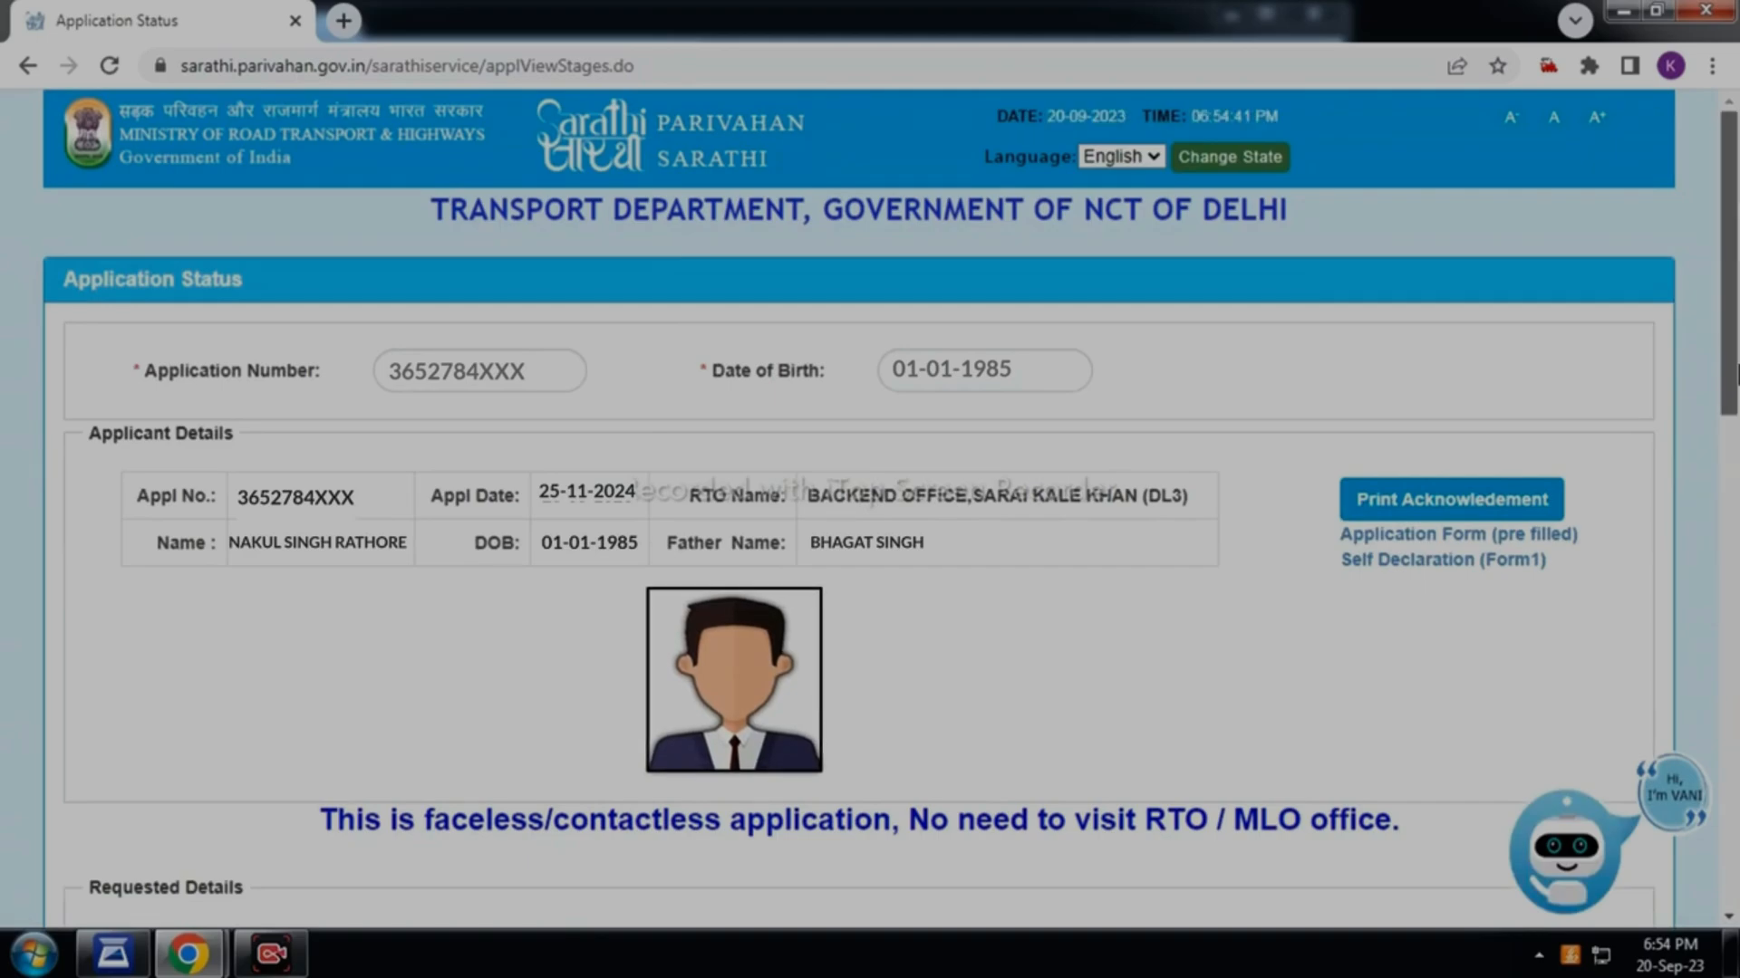
drag(1735, 372, 1735, 739)
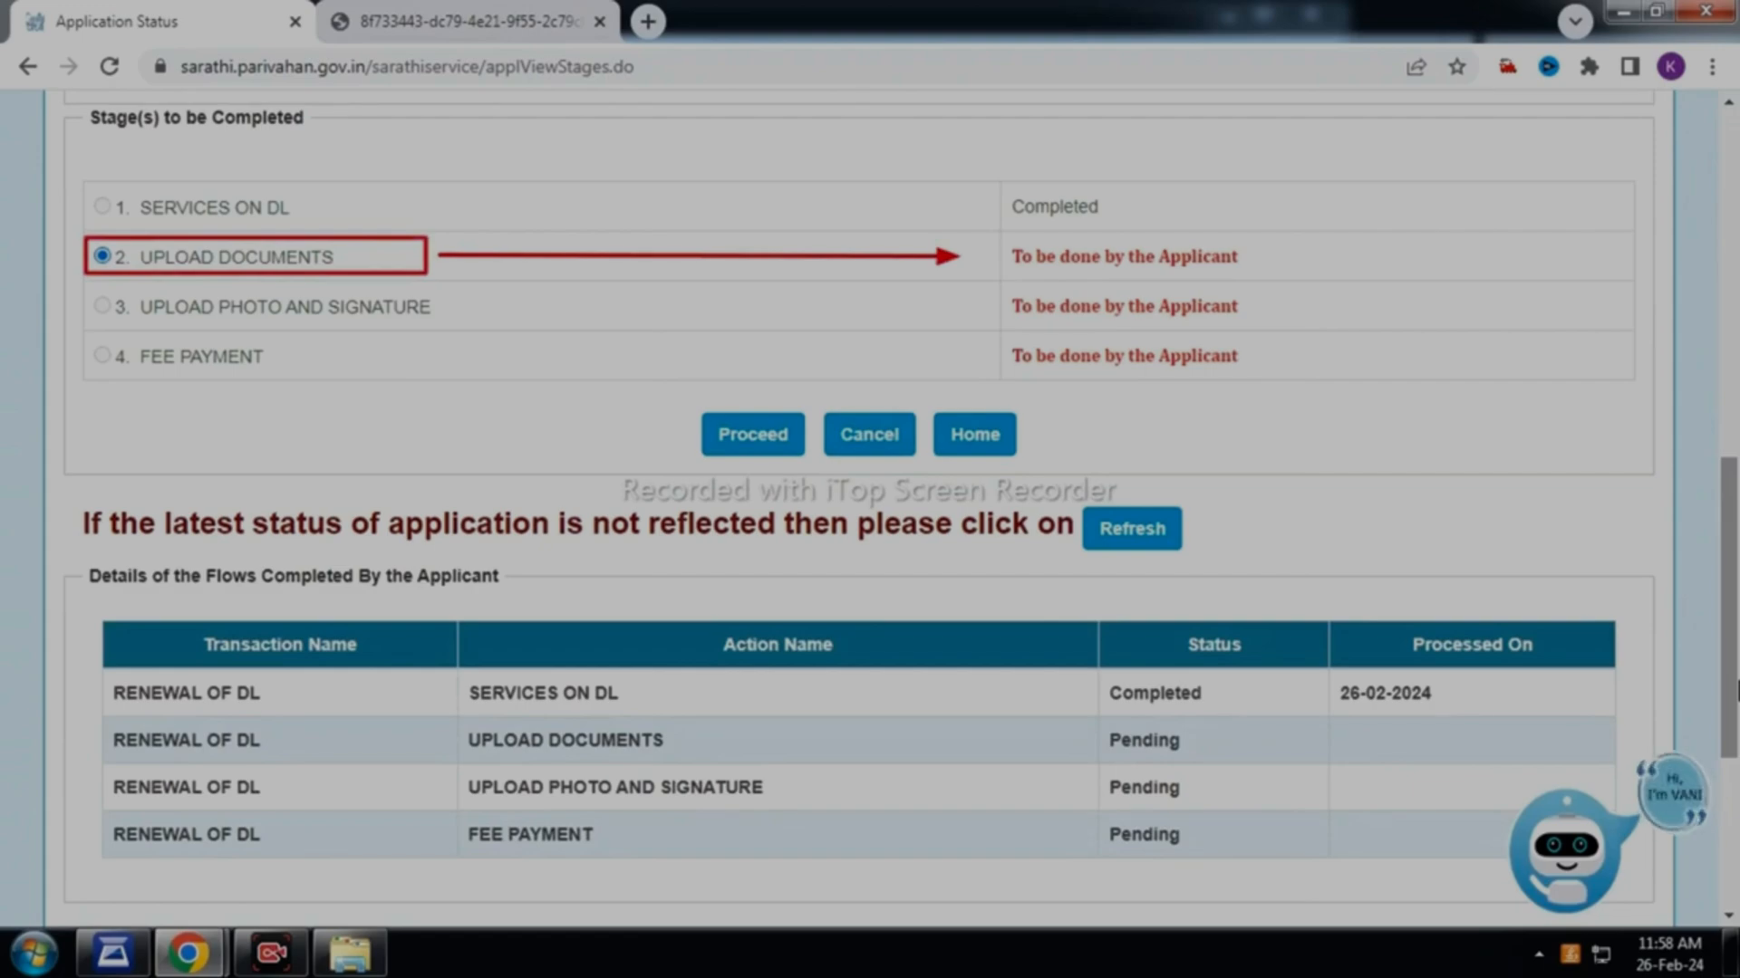
drag(1730, 697, 1734, 356)
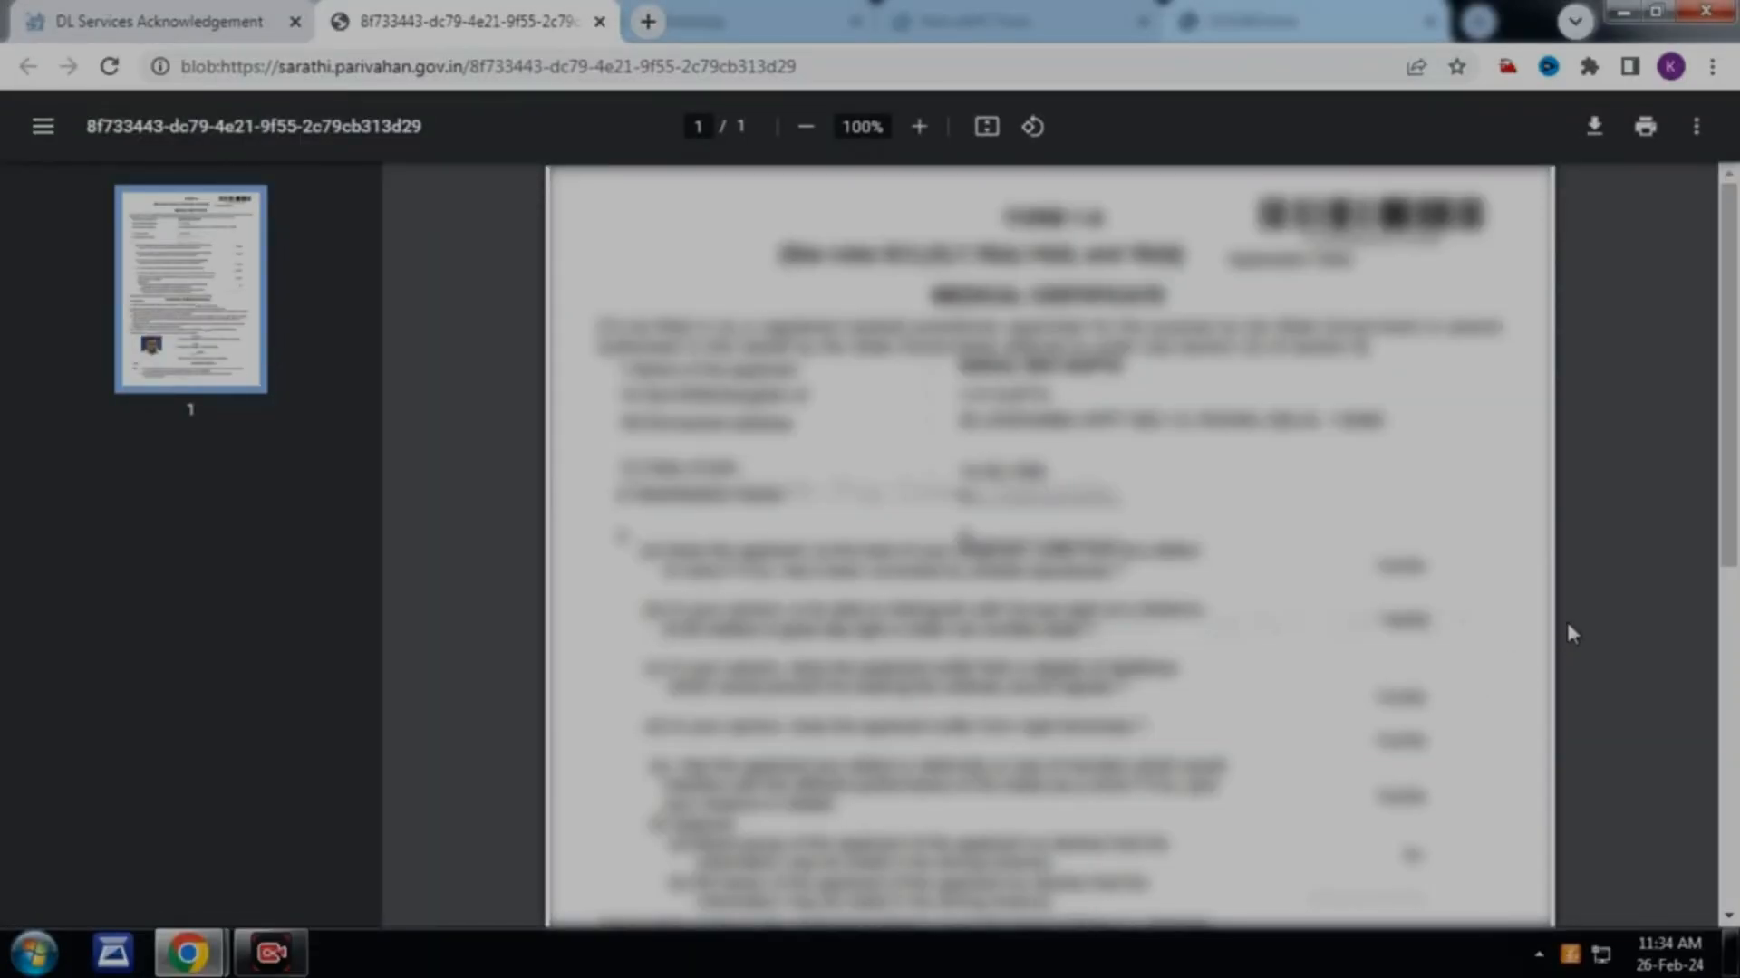
drag(1734, 411, 1733, 725)
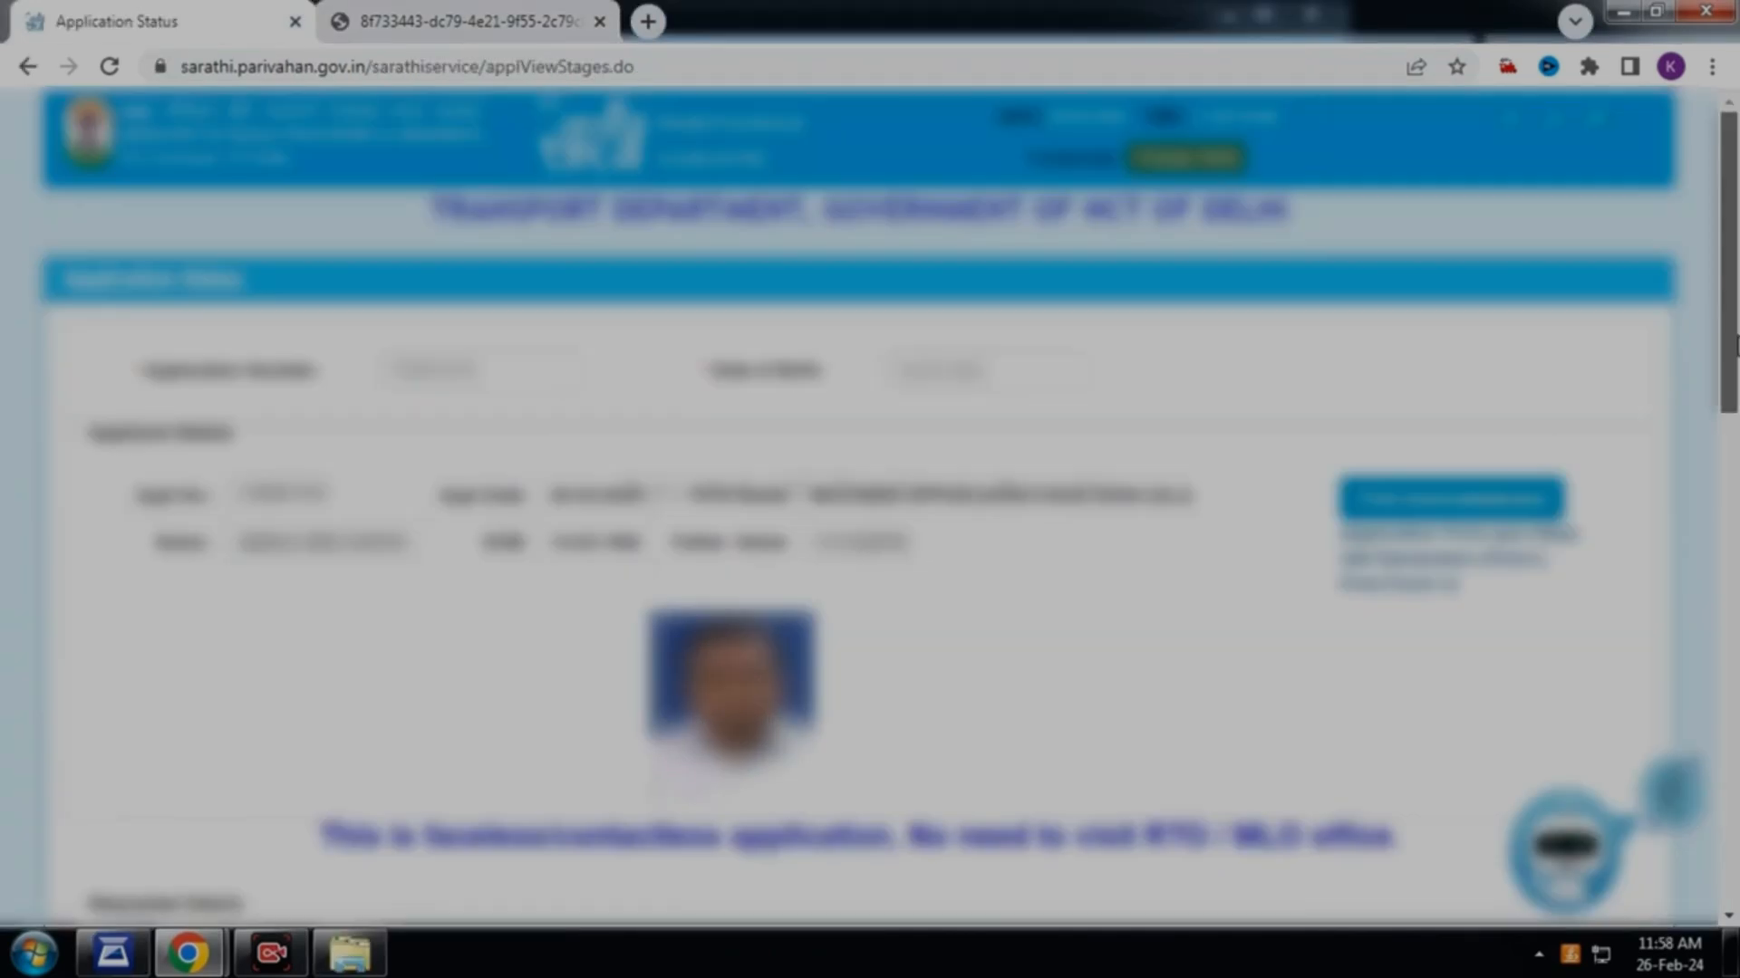
scroll(1736, 675, down, 10)
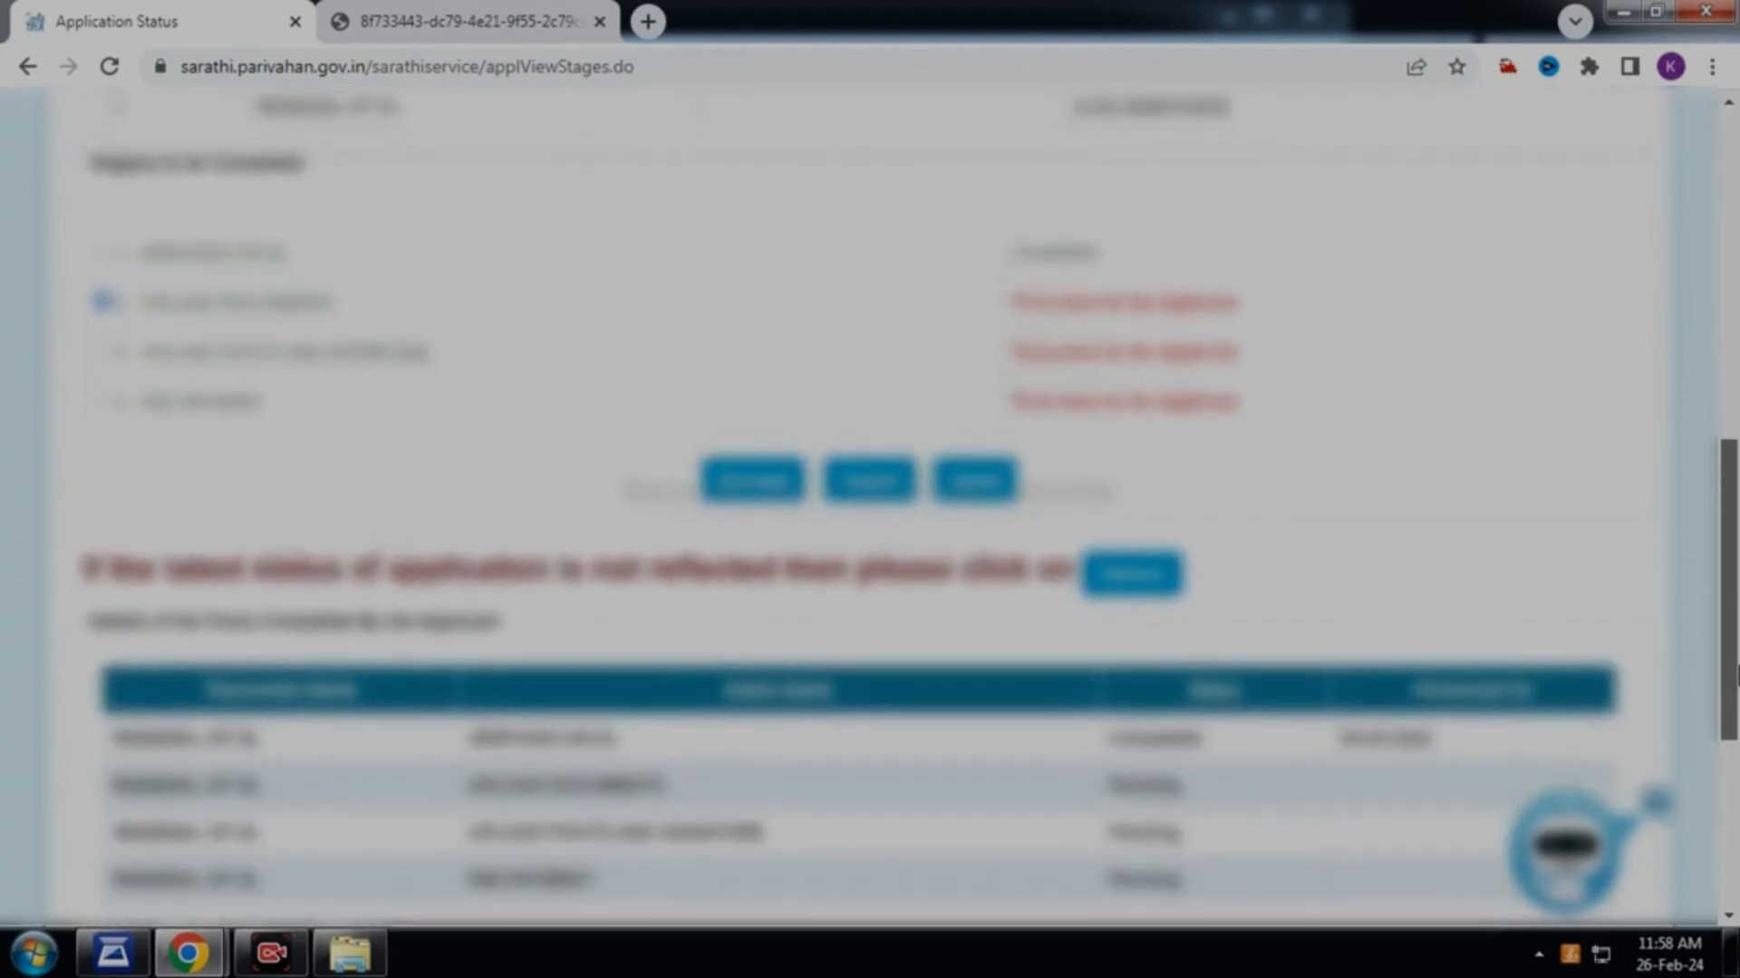
drag(1736, 675, 1737, 692)
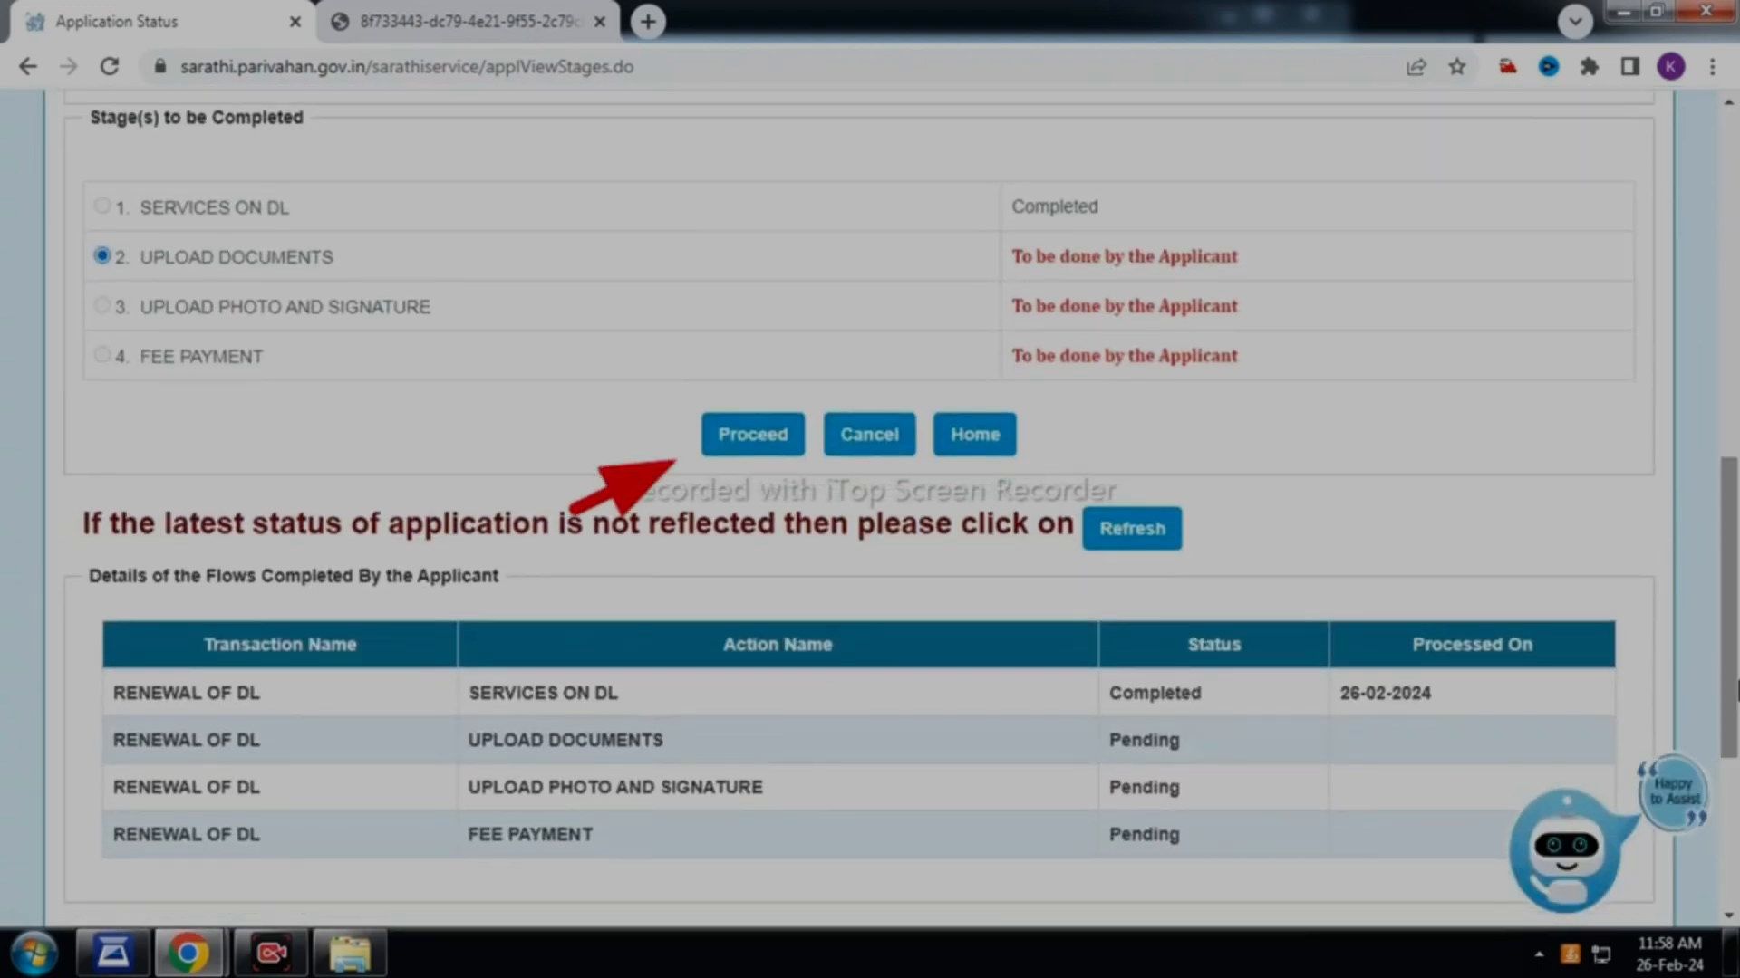
Proceed to Upload Documents and accept the declaration that the details are true
click(745, 438)
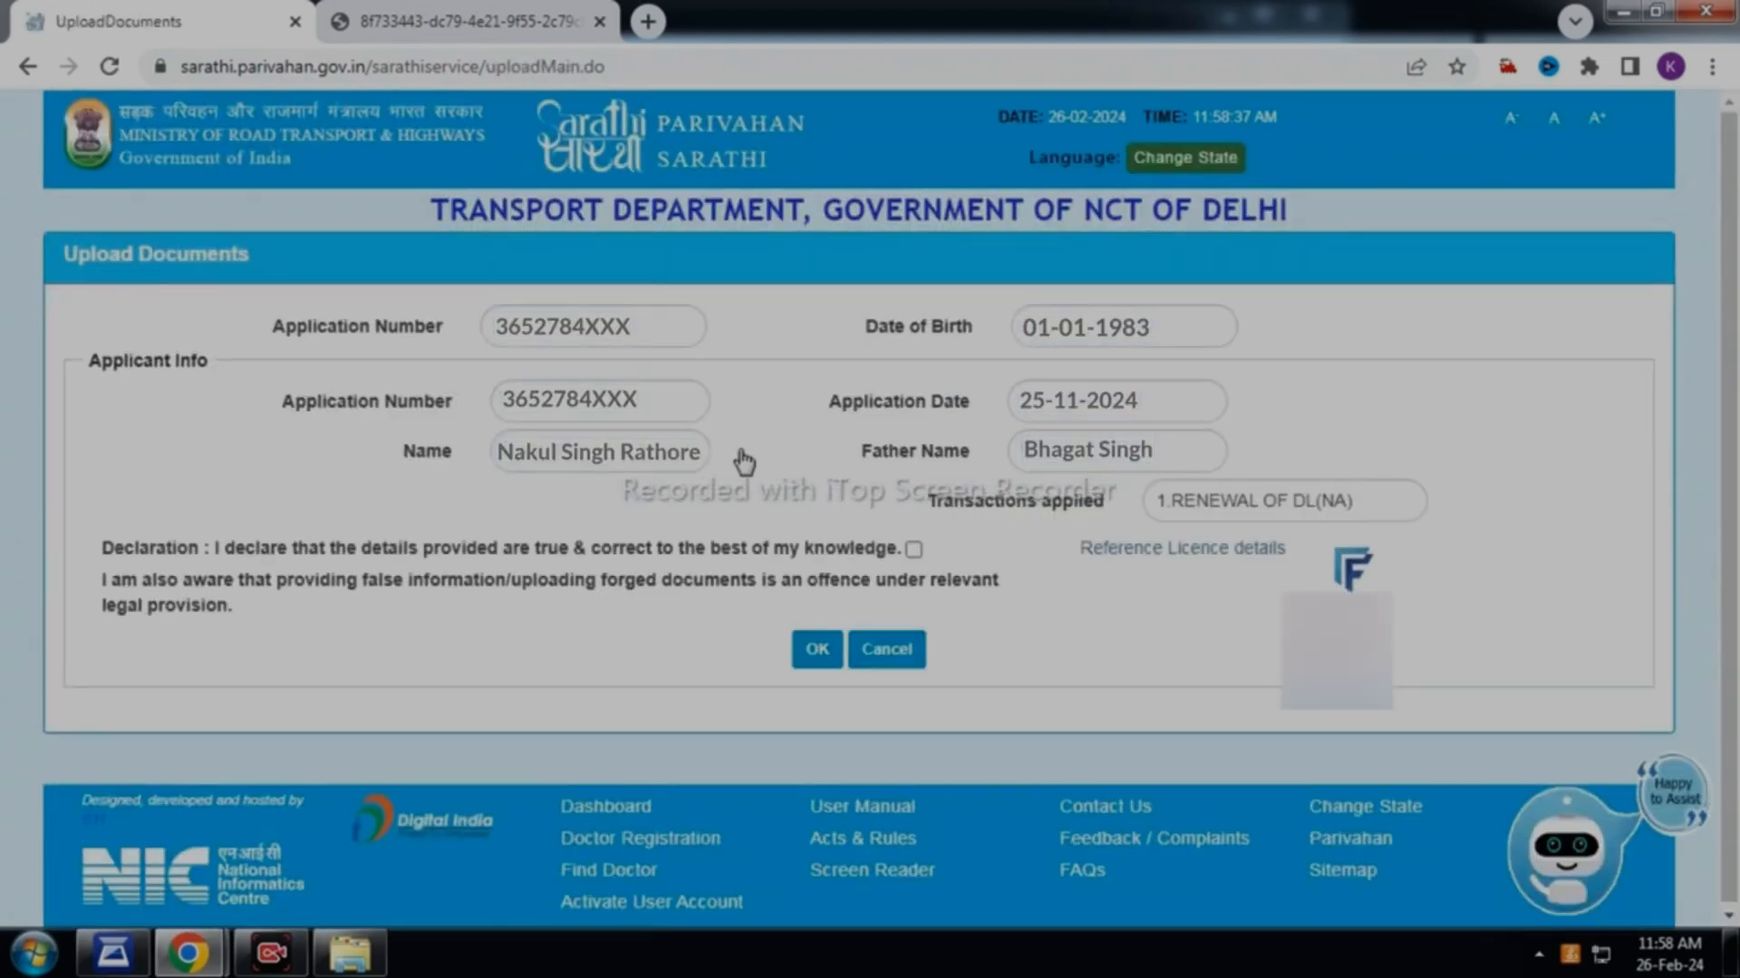
click(913, 548)
click(818, 648)
scroll(886, 482, down, 3)
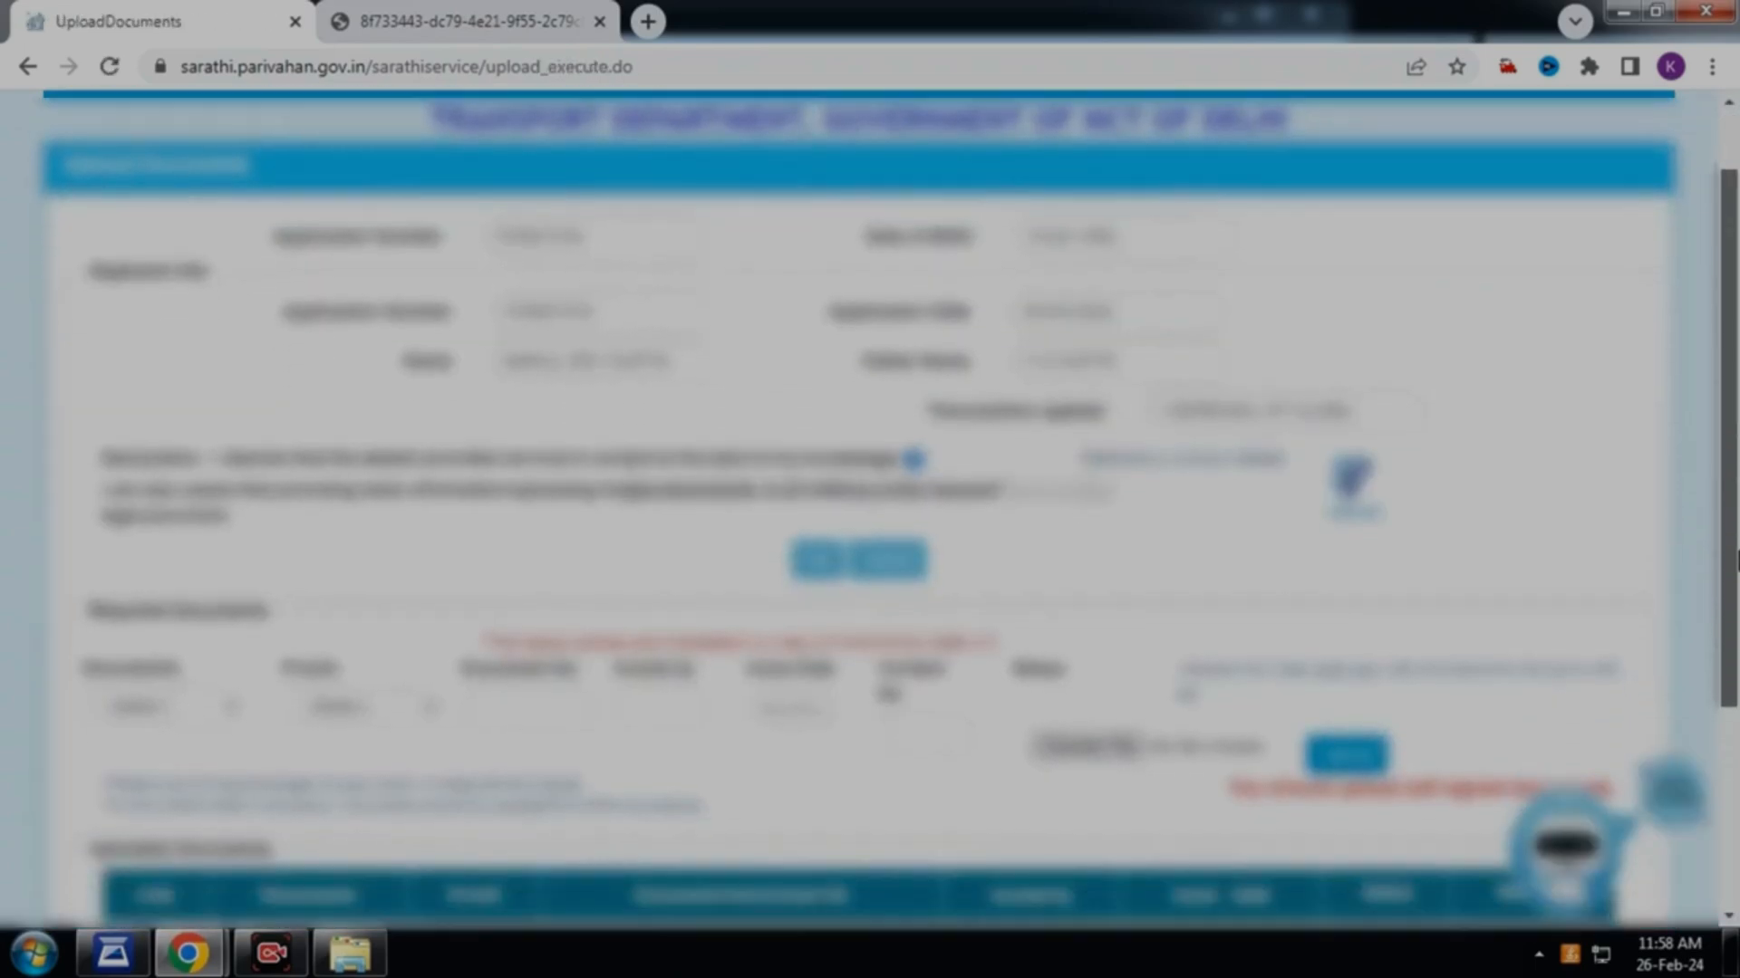
drag(1738, 692, 1737, 759)
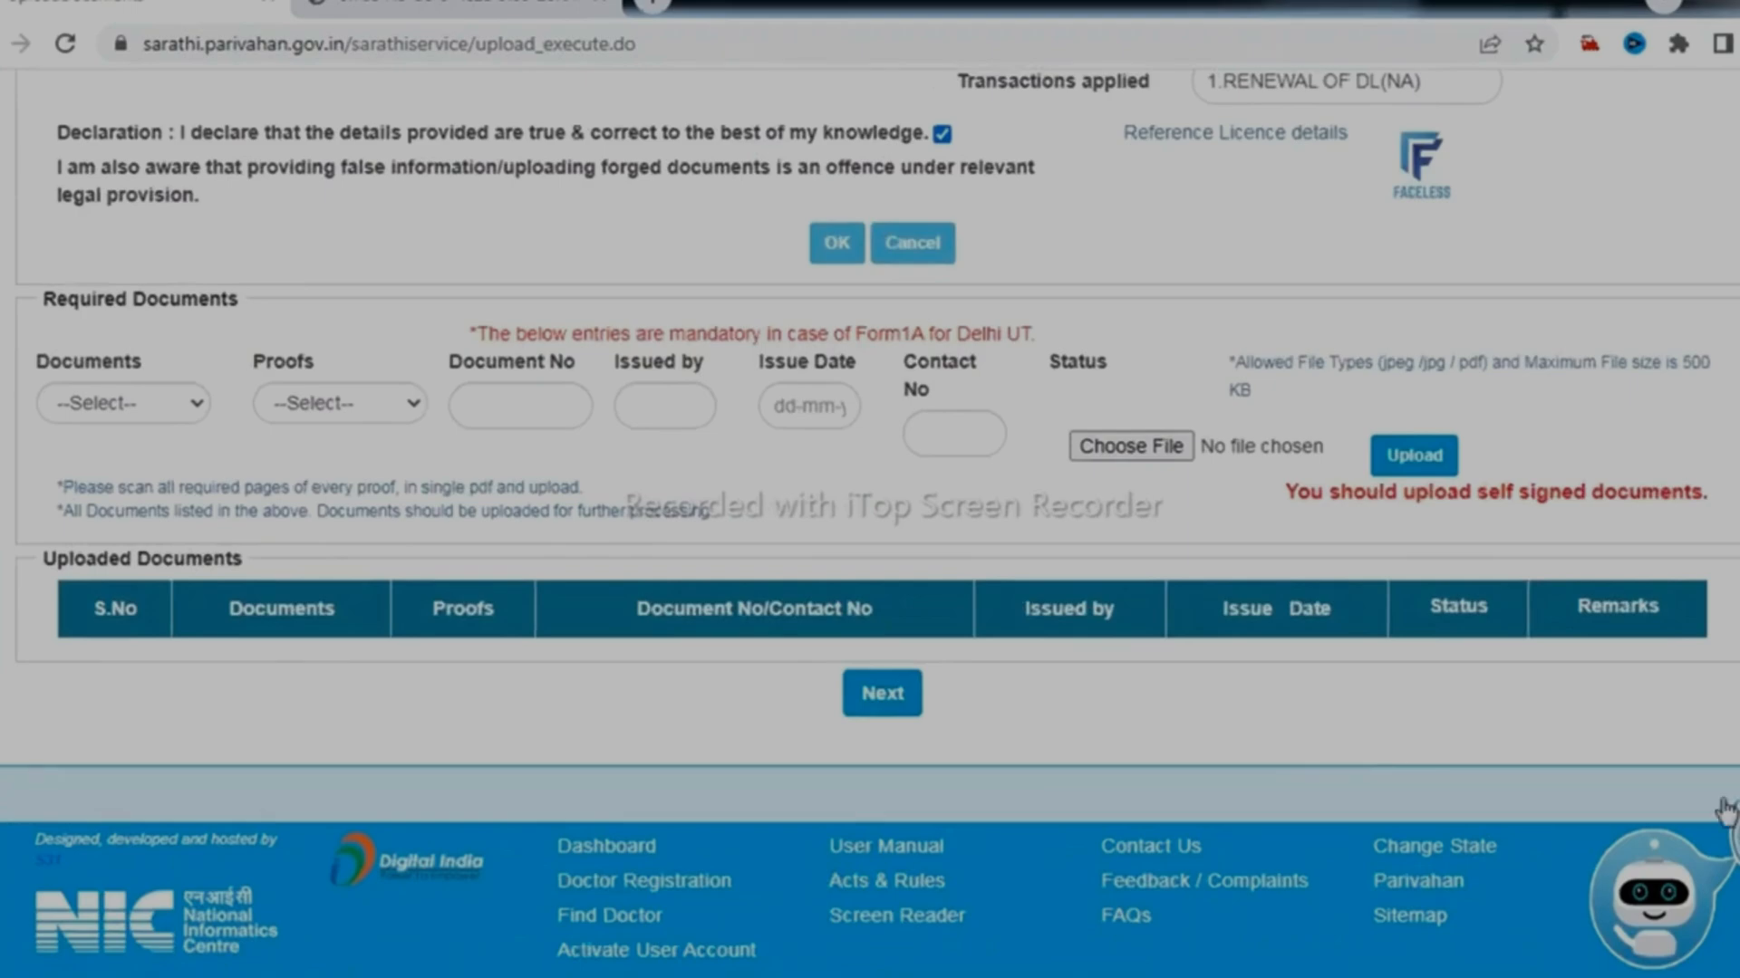
Add a Medical Certificate-Form1A entry issued by a doctor on 26-02-2024
click(184, 405)
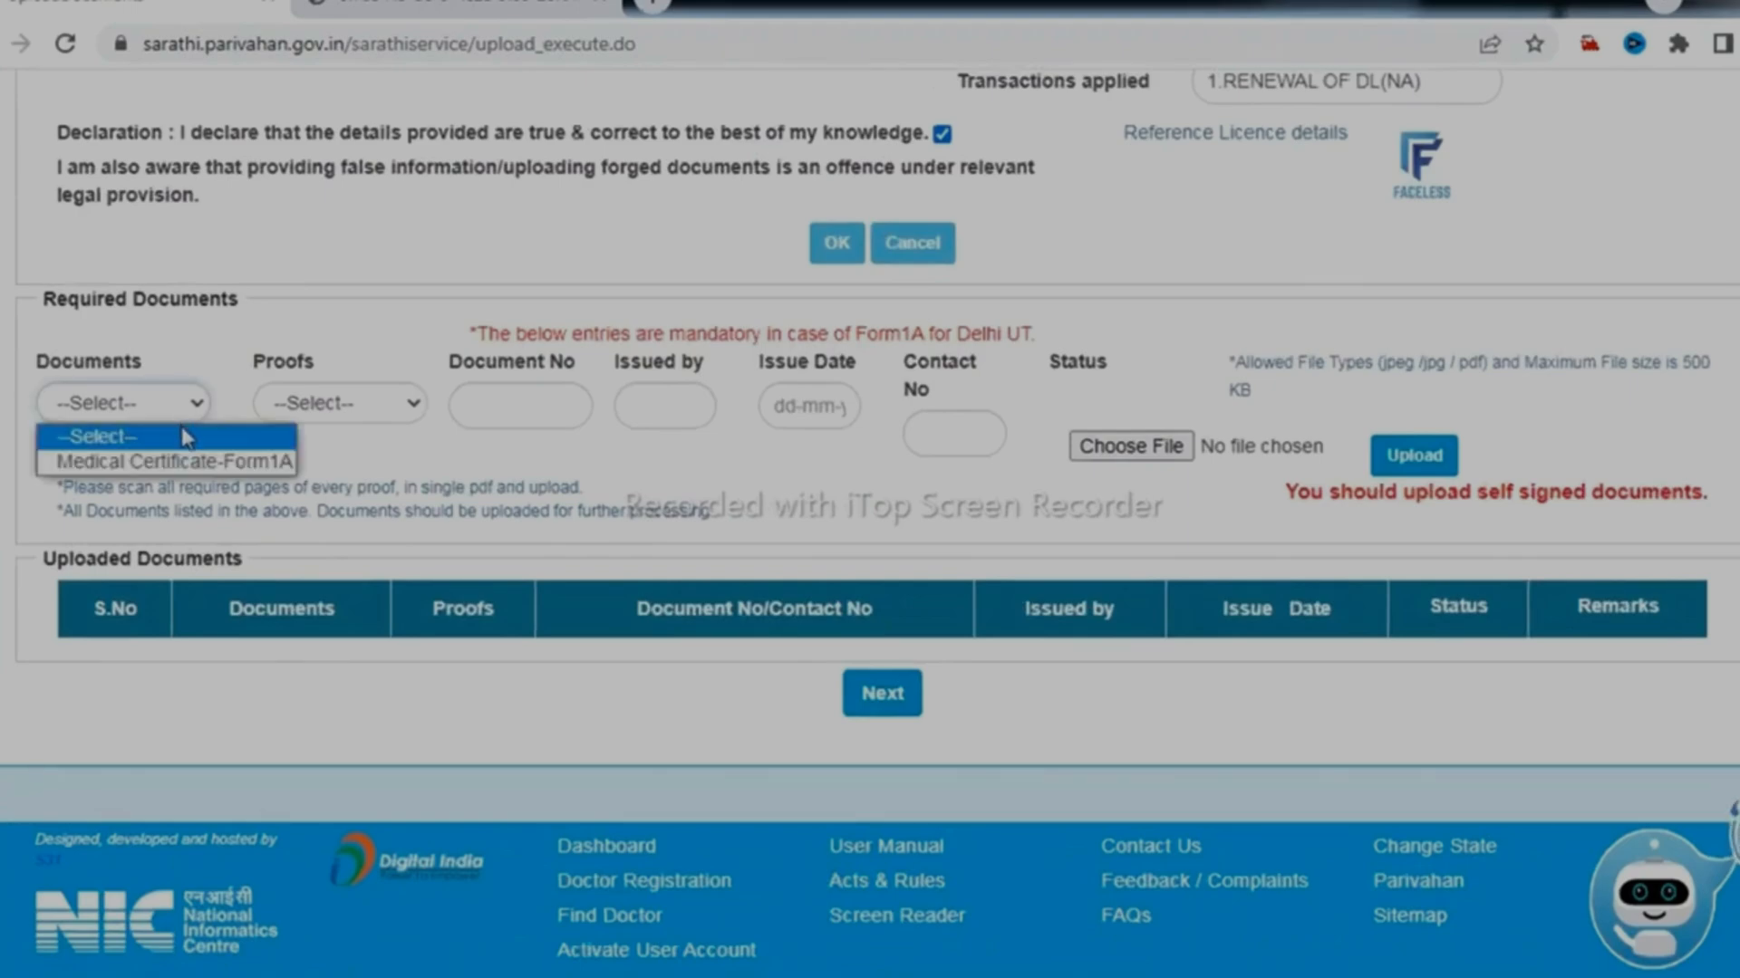
click(192, 461)
click(353, 413)
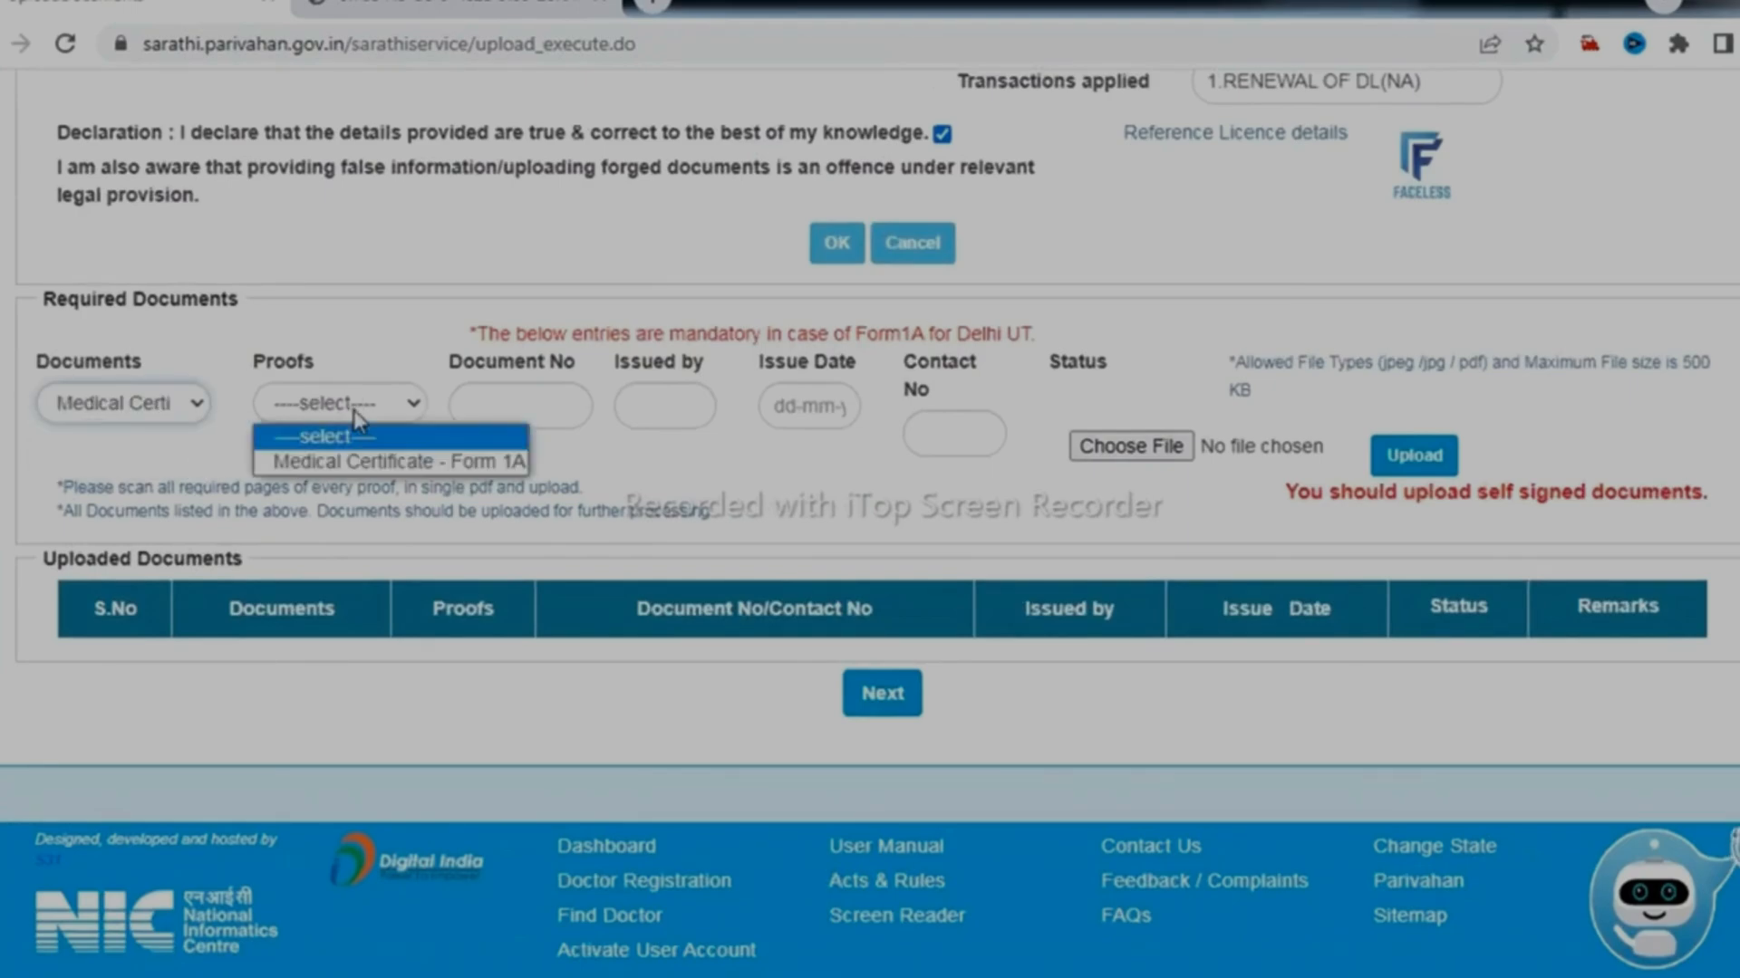
click(376, 462)
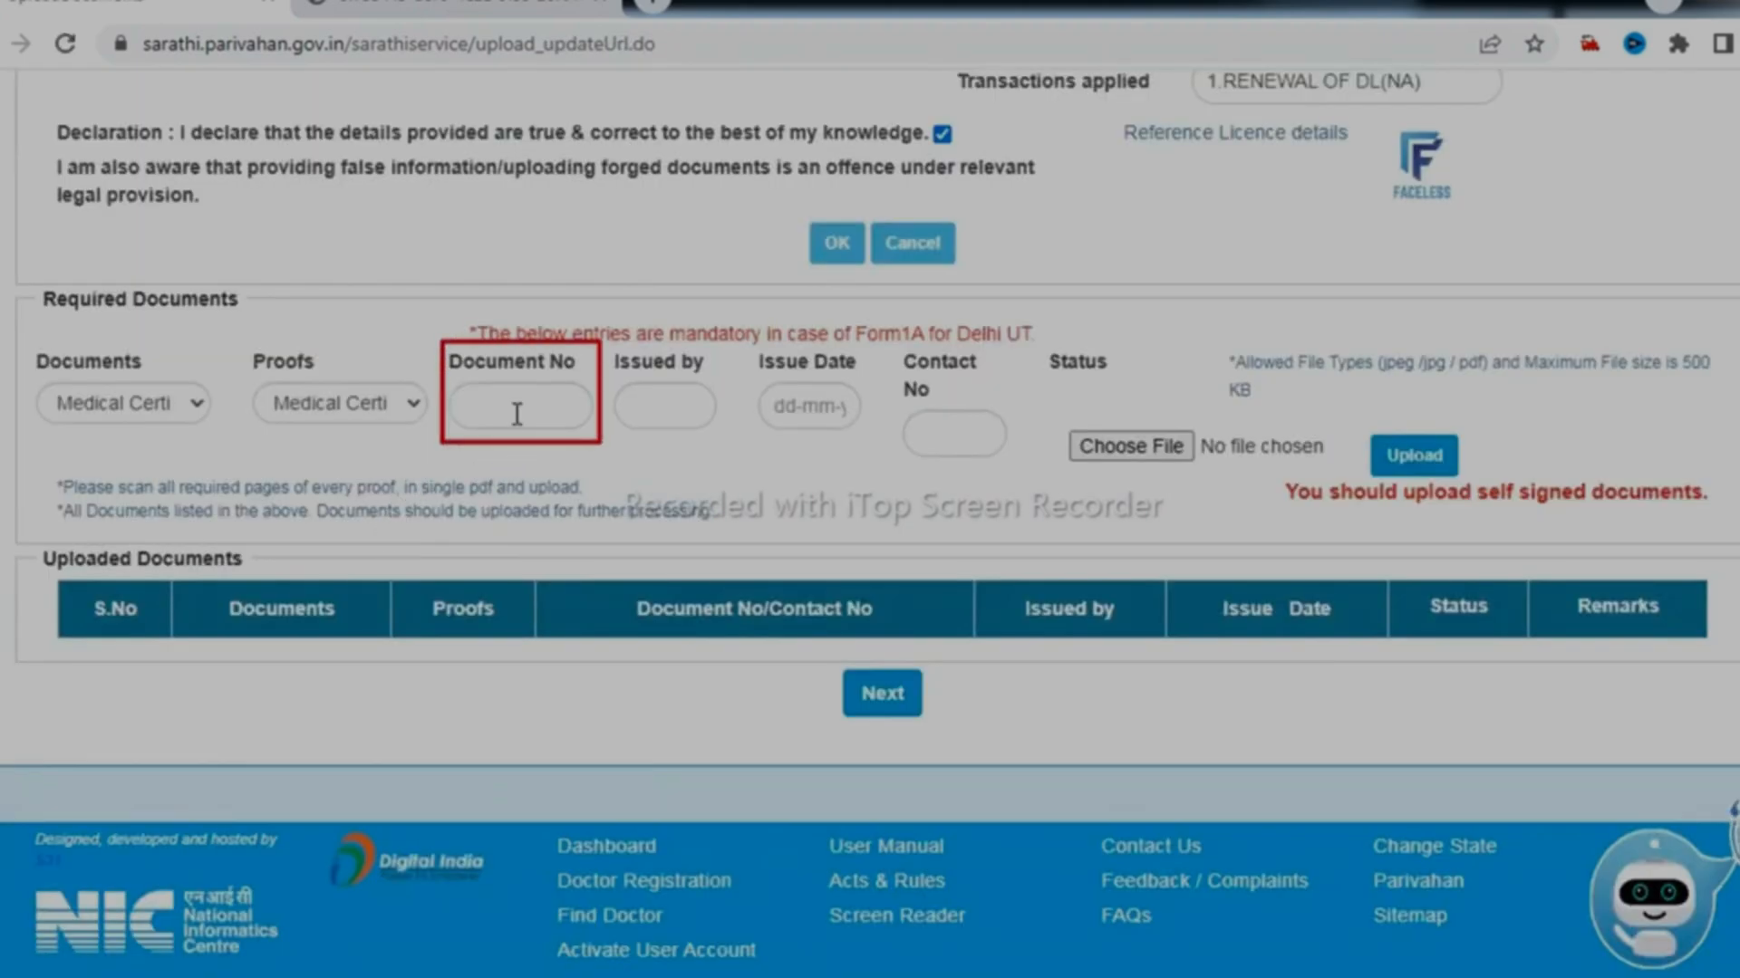
click(653, 409)
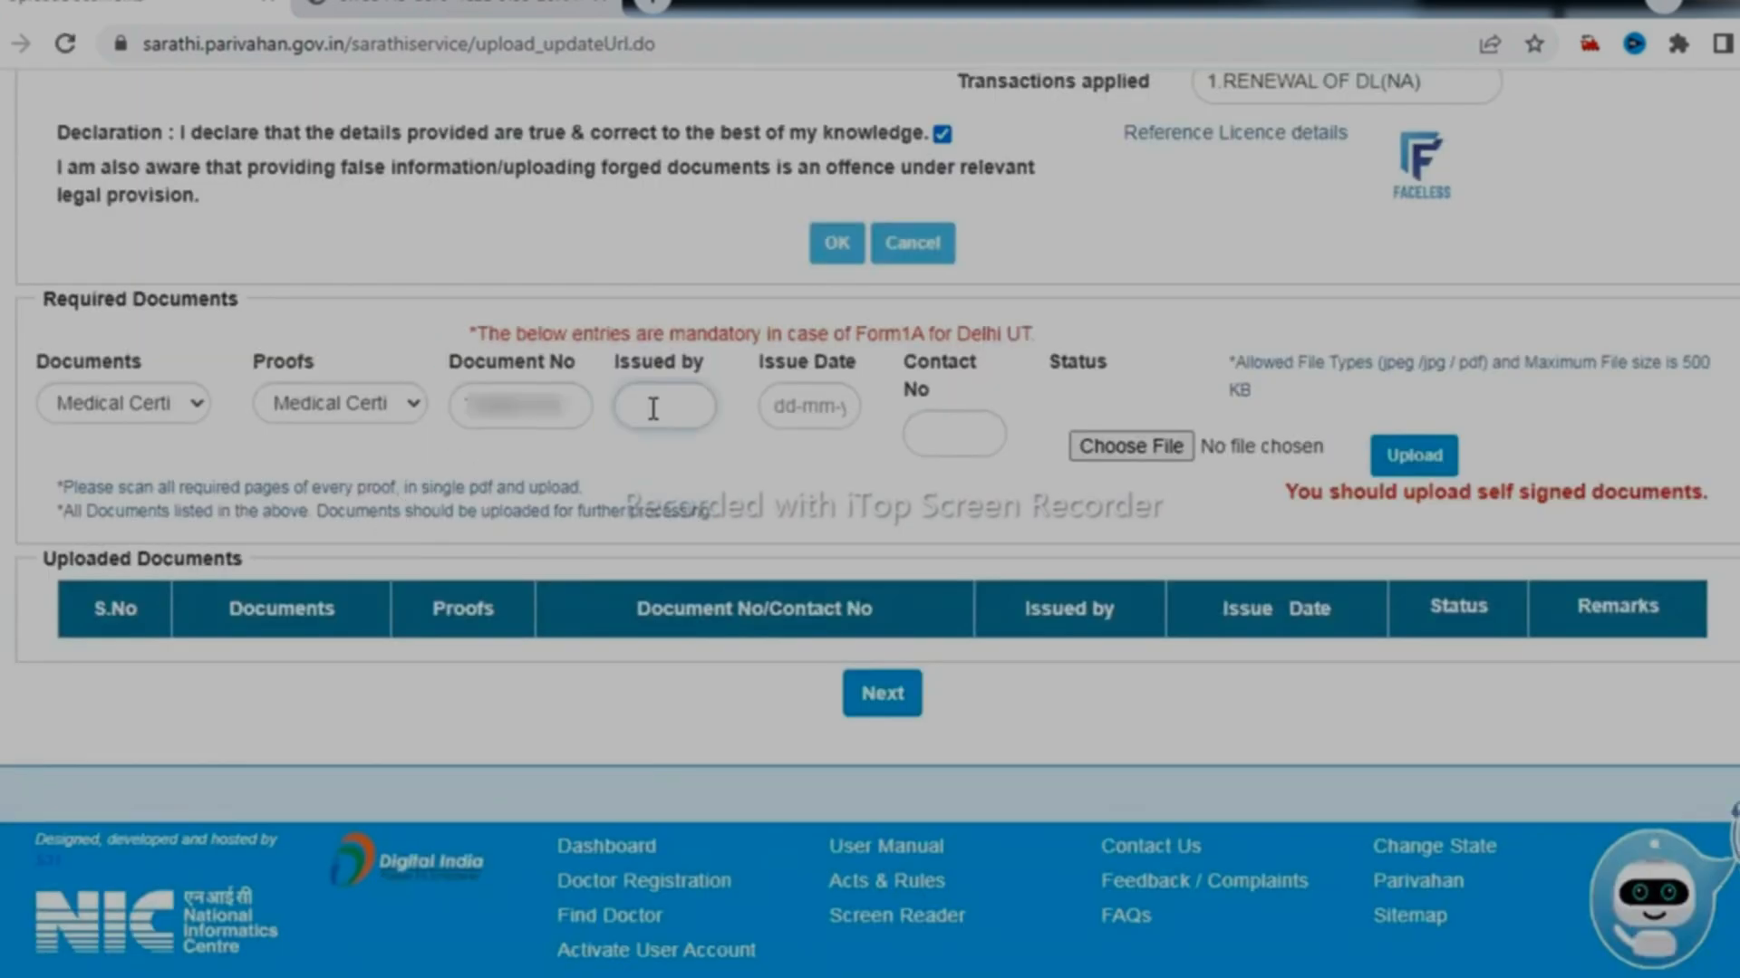
text(DOCTO)
click(806, 406)
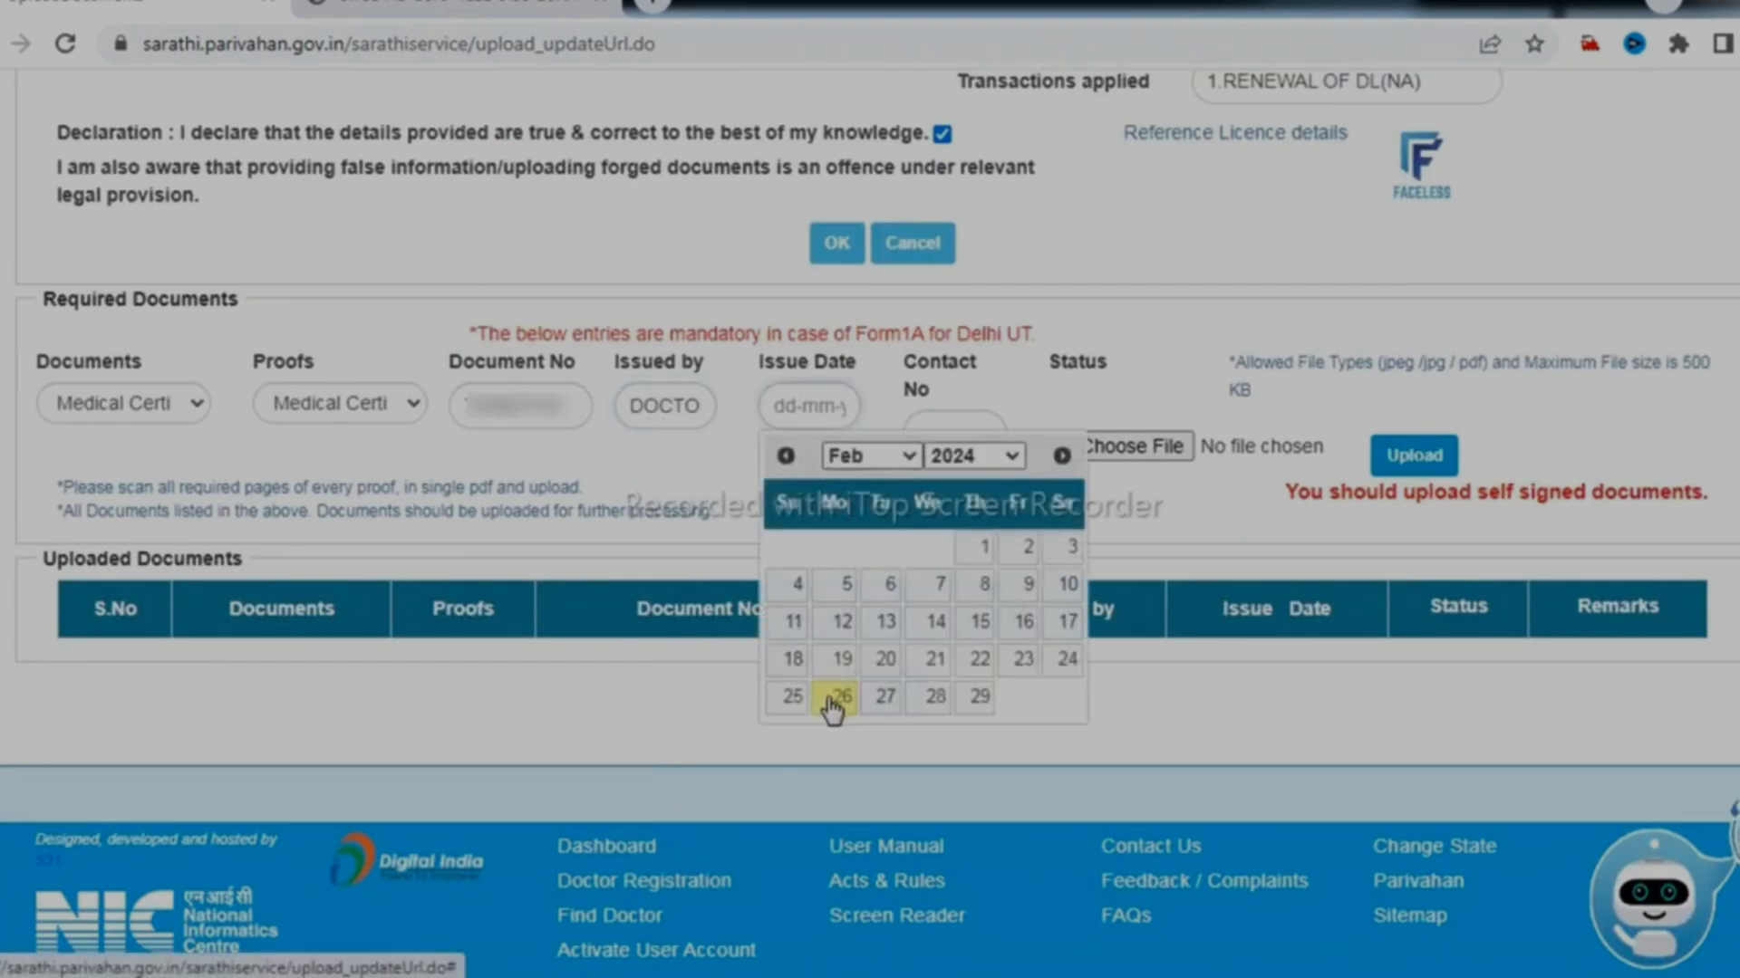
click(835, 698)
click(928, 438)
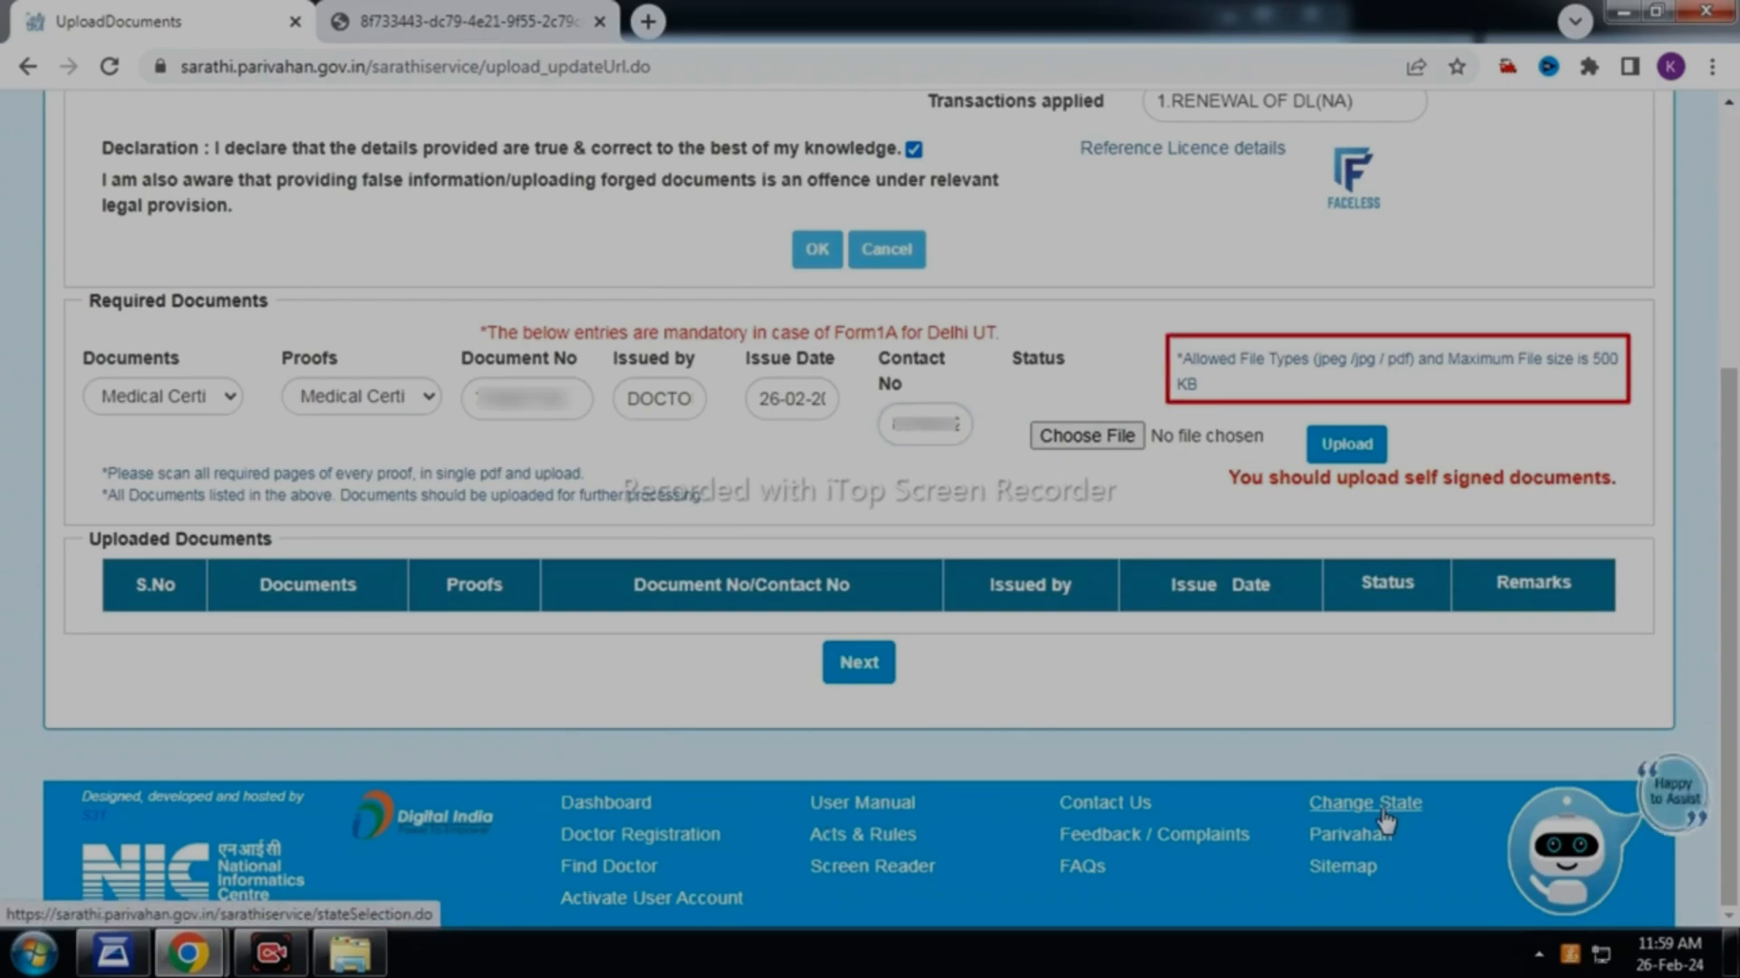
Open the file picker for the certificate and set the file listing back to a plain list
click(1087, 436)
click(1583, 102)
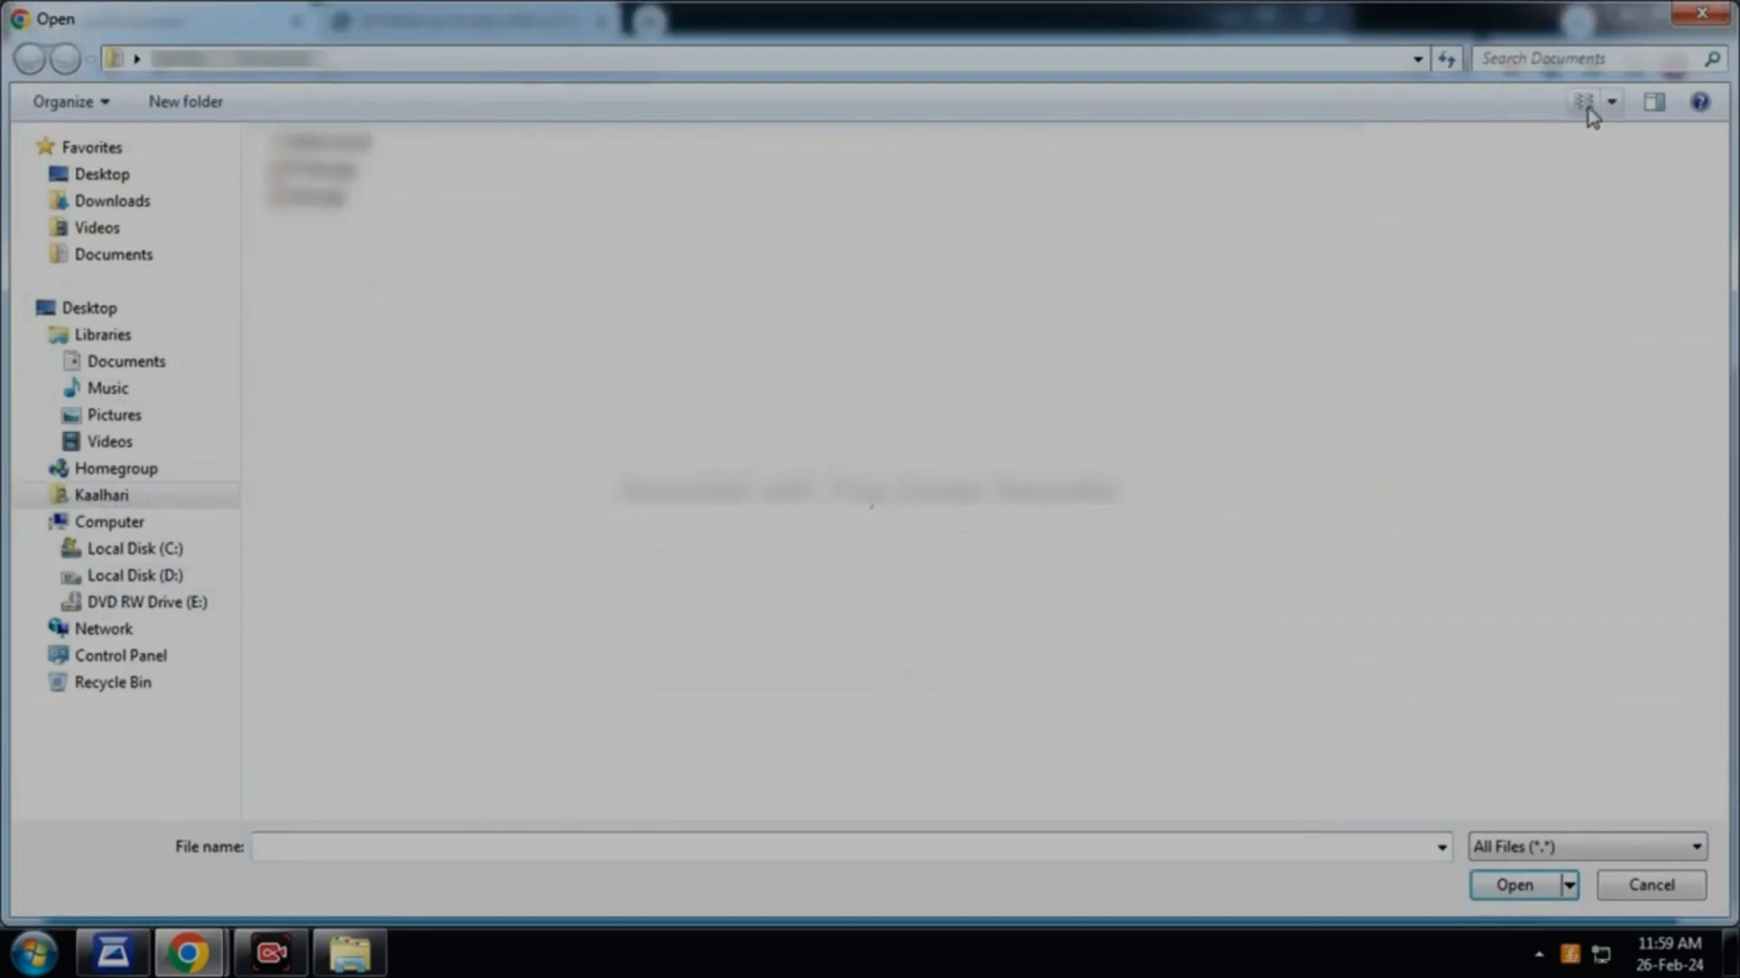
click(1584, 103)
click(1584, 102)
click(1584, 102)
click(1583, 102)
click(1583, 102)
Upload Medical.pdf as the medical certificate and fetch a copy of the uploaded file
double_click(355, 144)
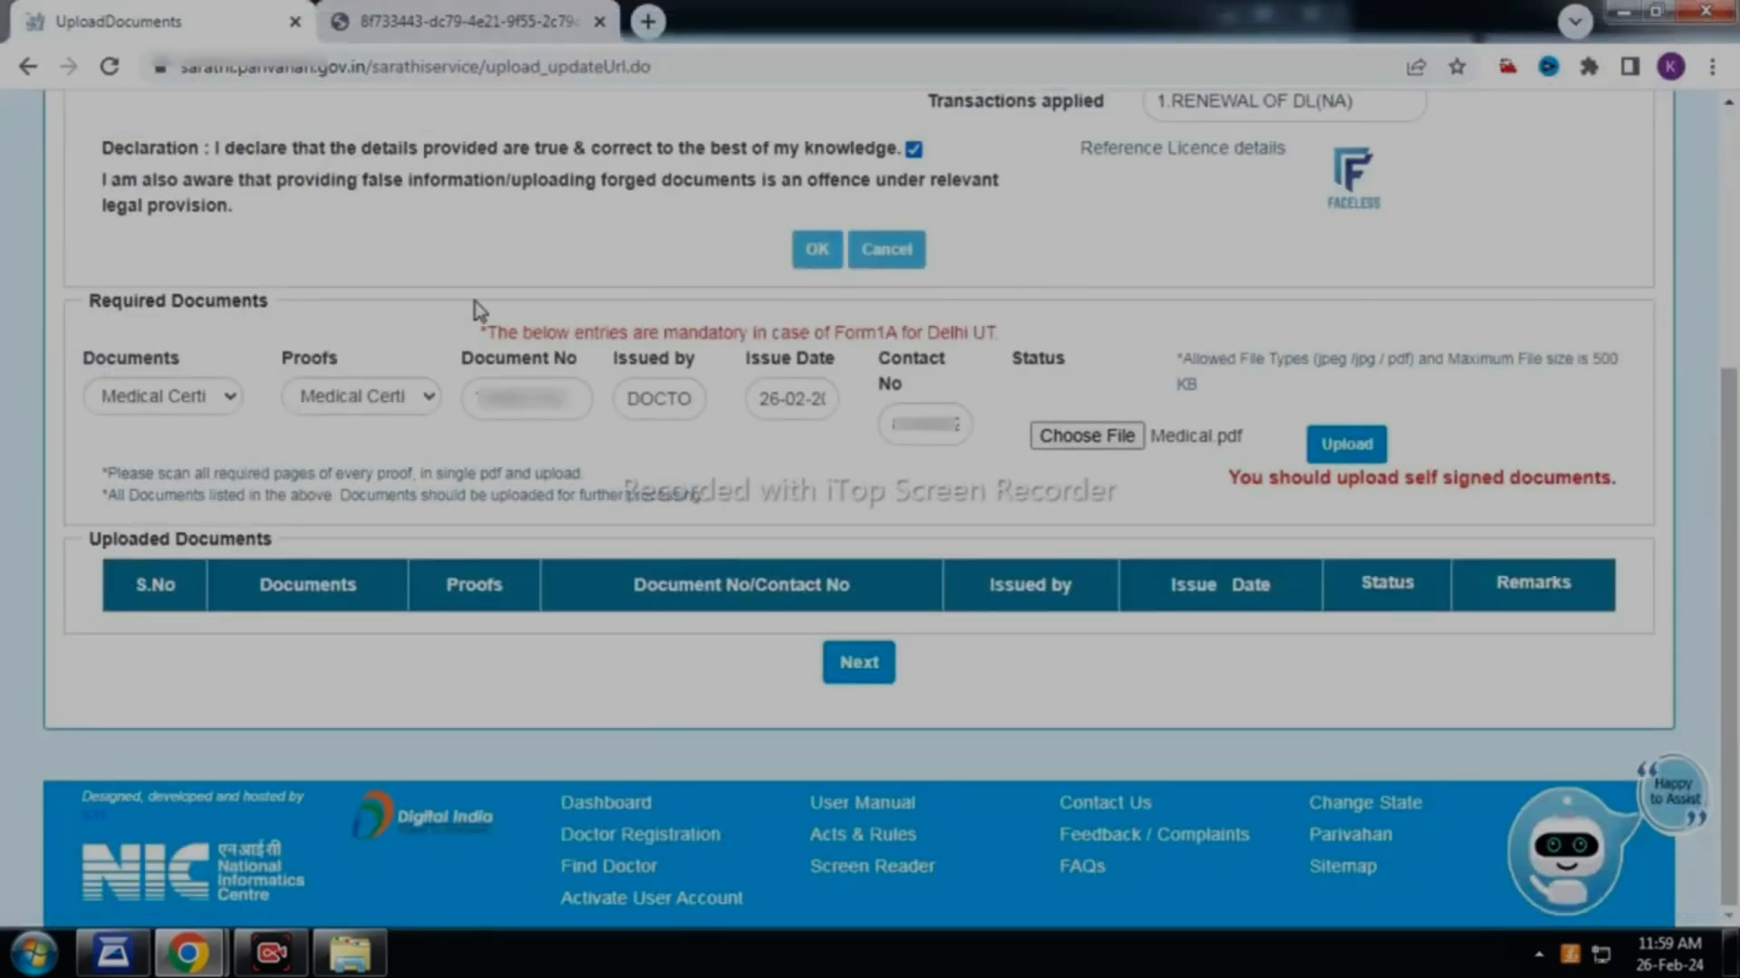
click(1339, 443)
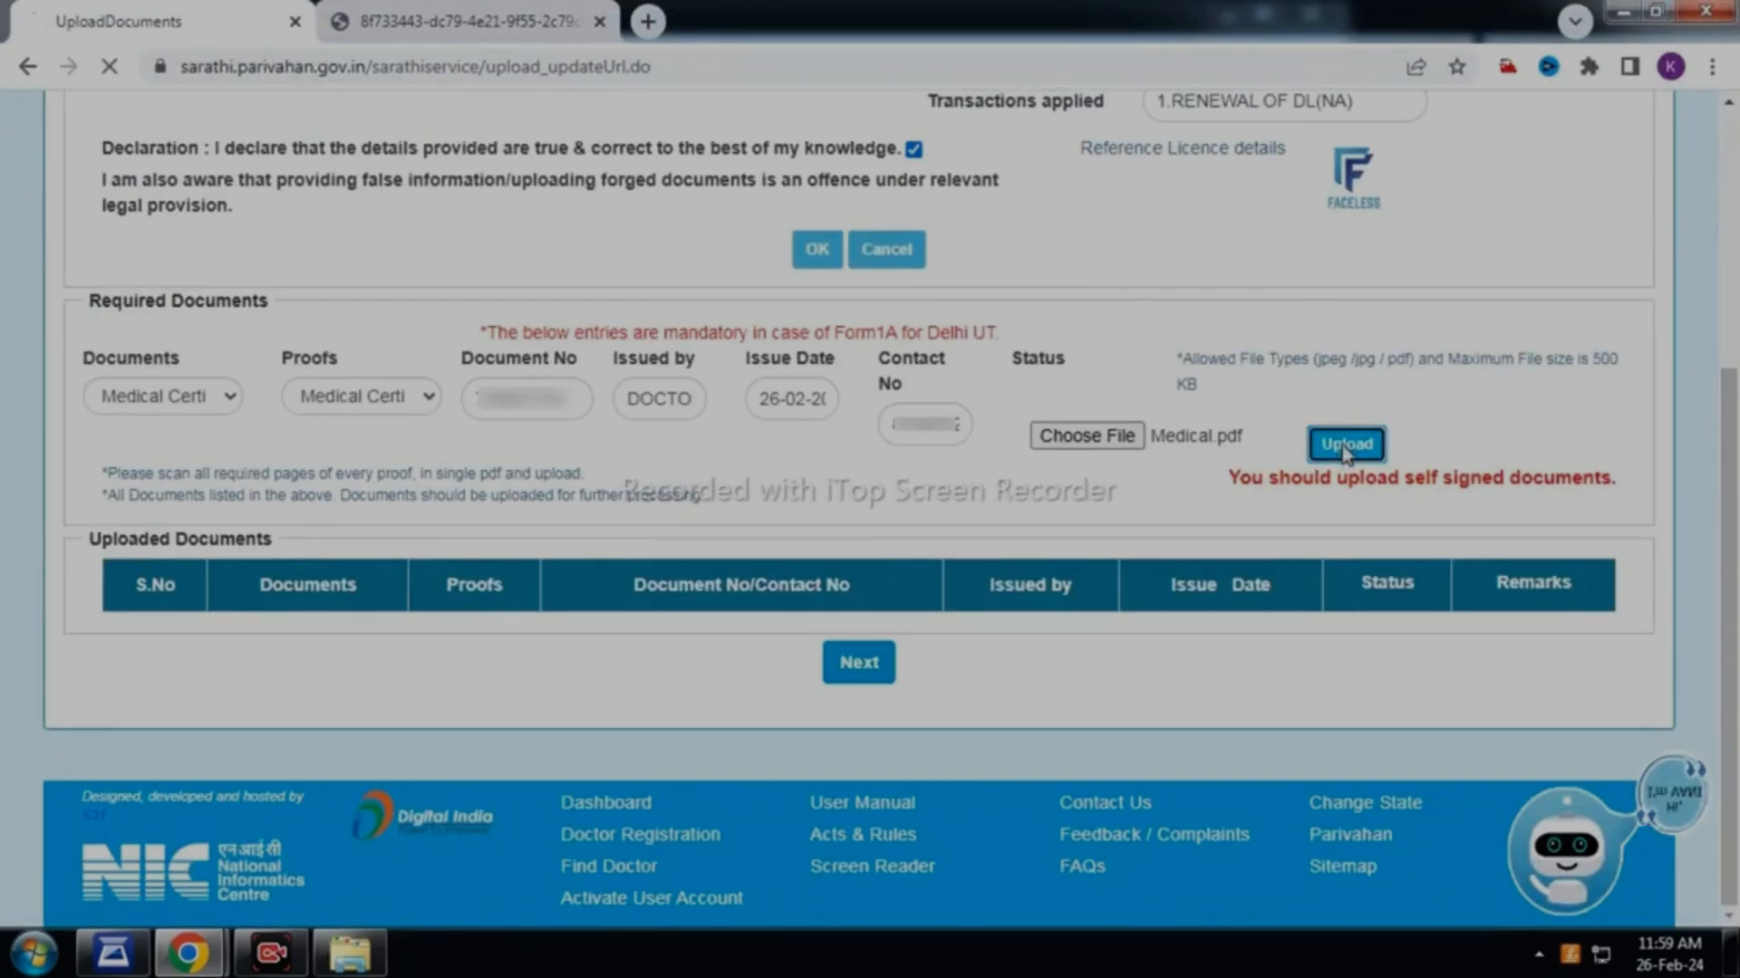
click(1243, 446)
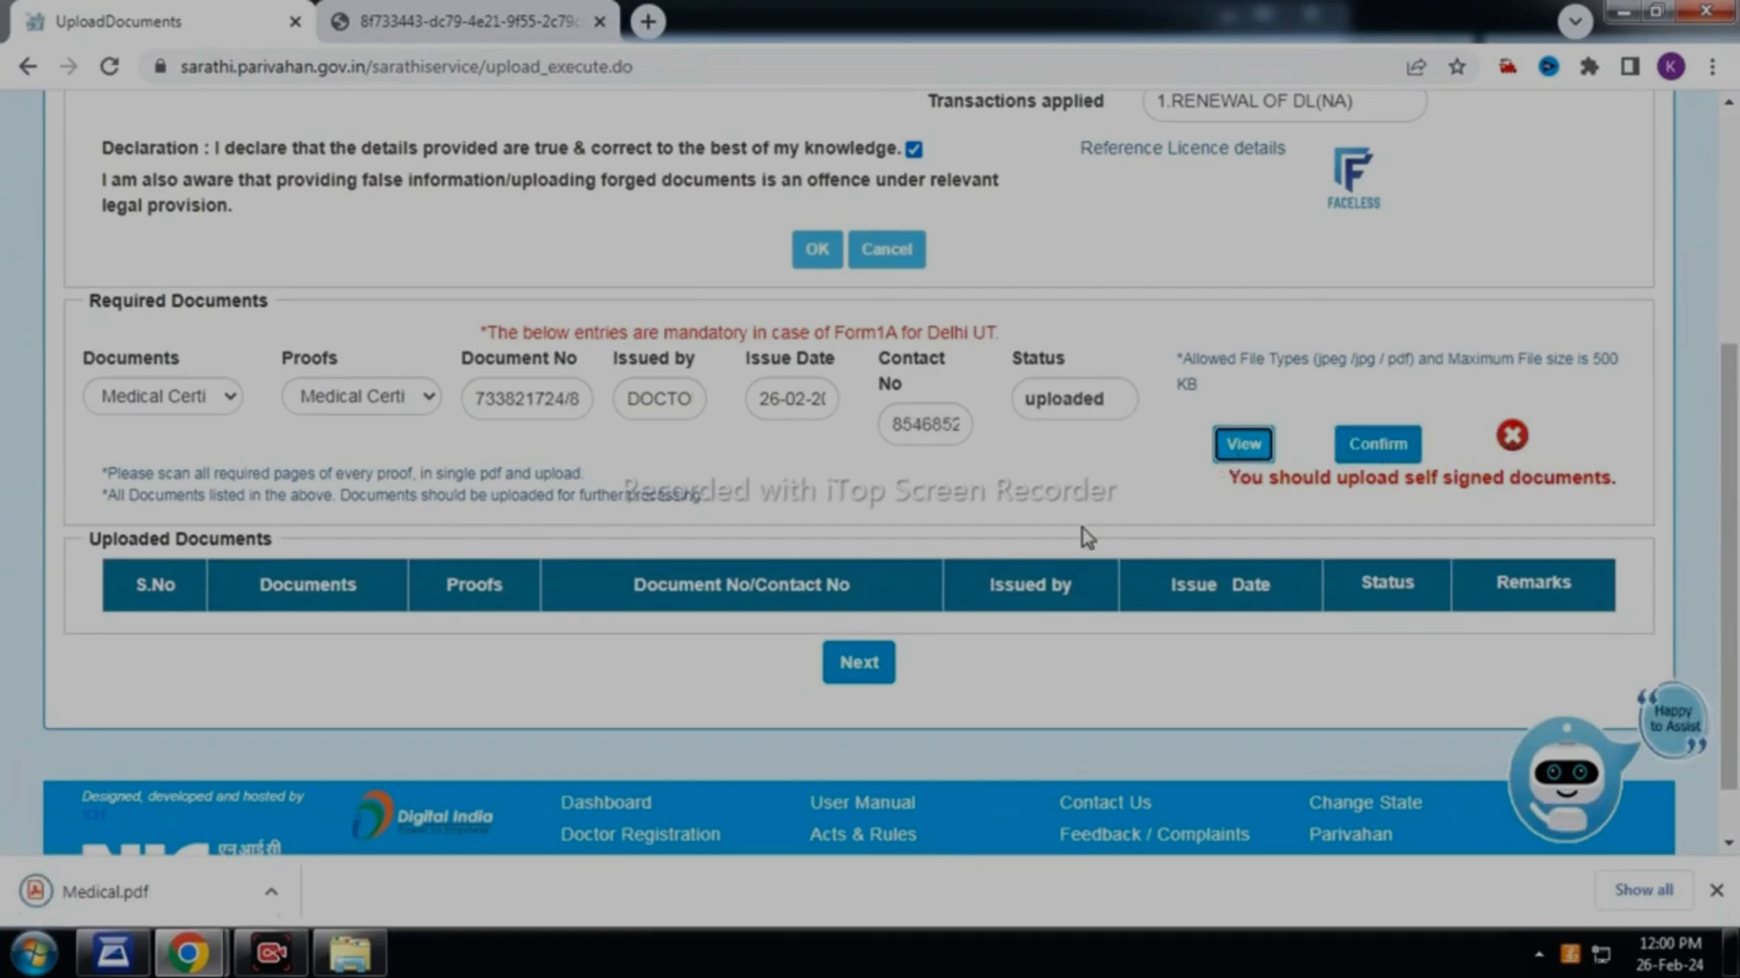
Review the downloaded Medical.pdf, then return to the UploadDocuments tab
click(115, 889)
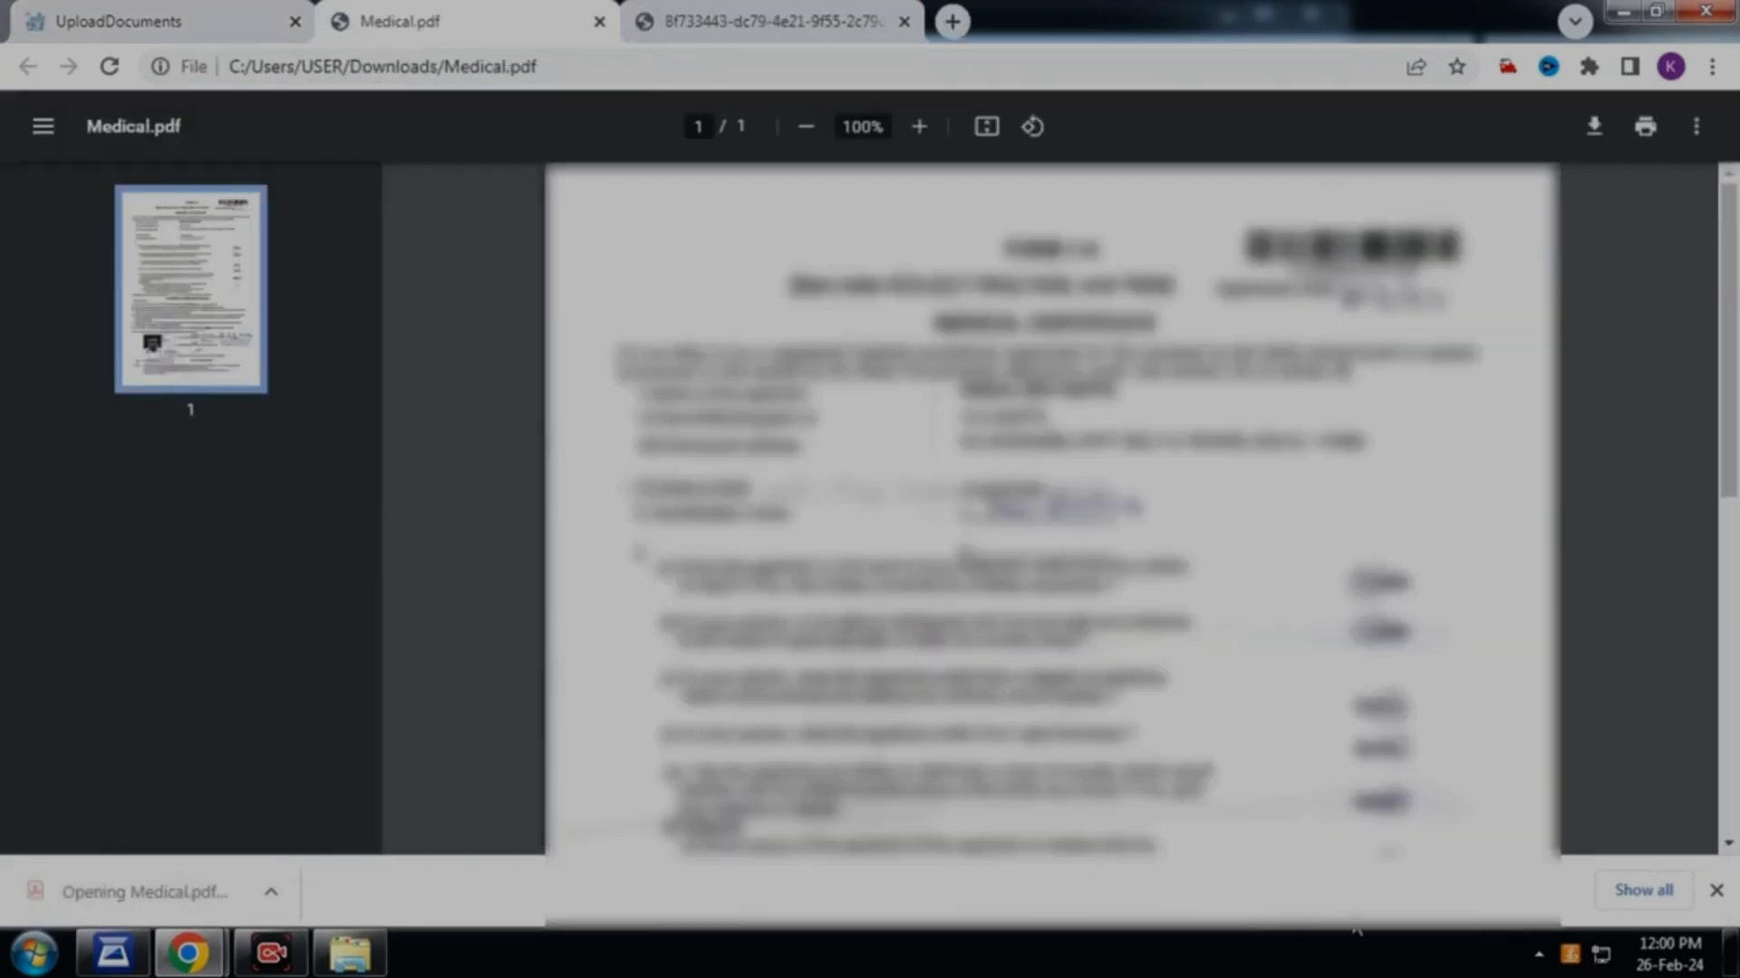
click(1716, 890)
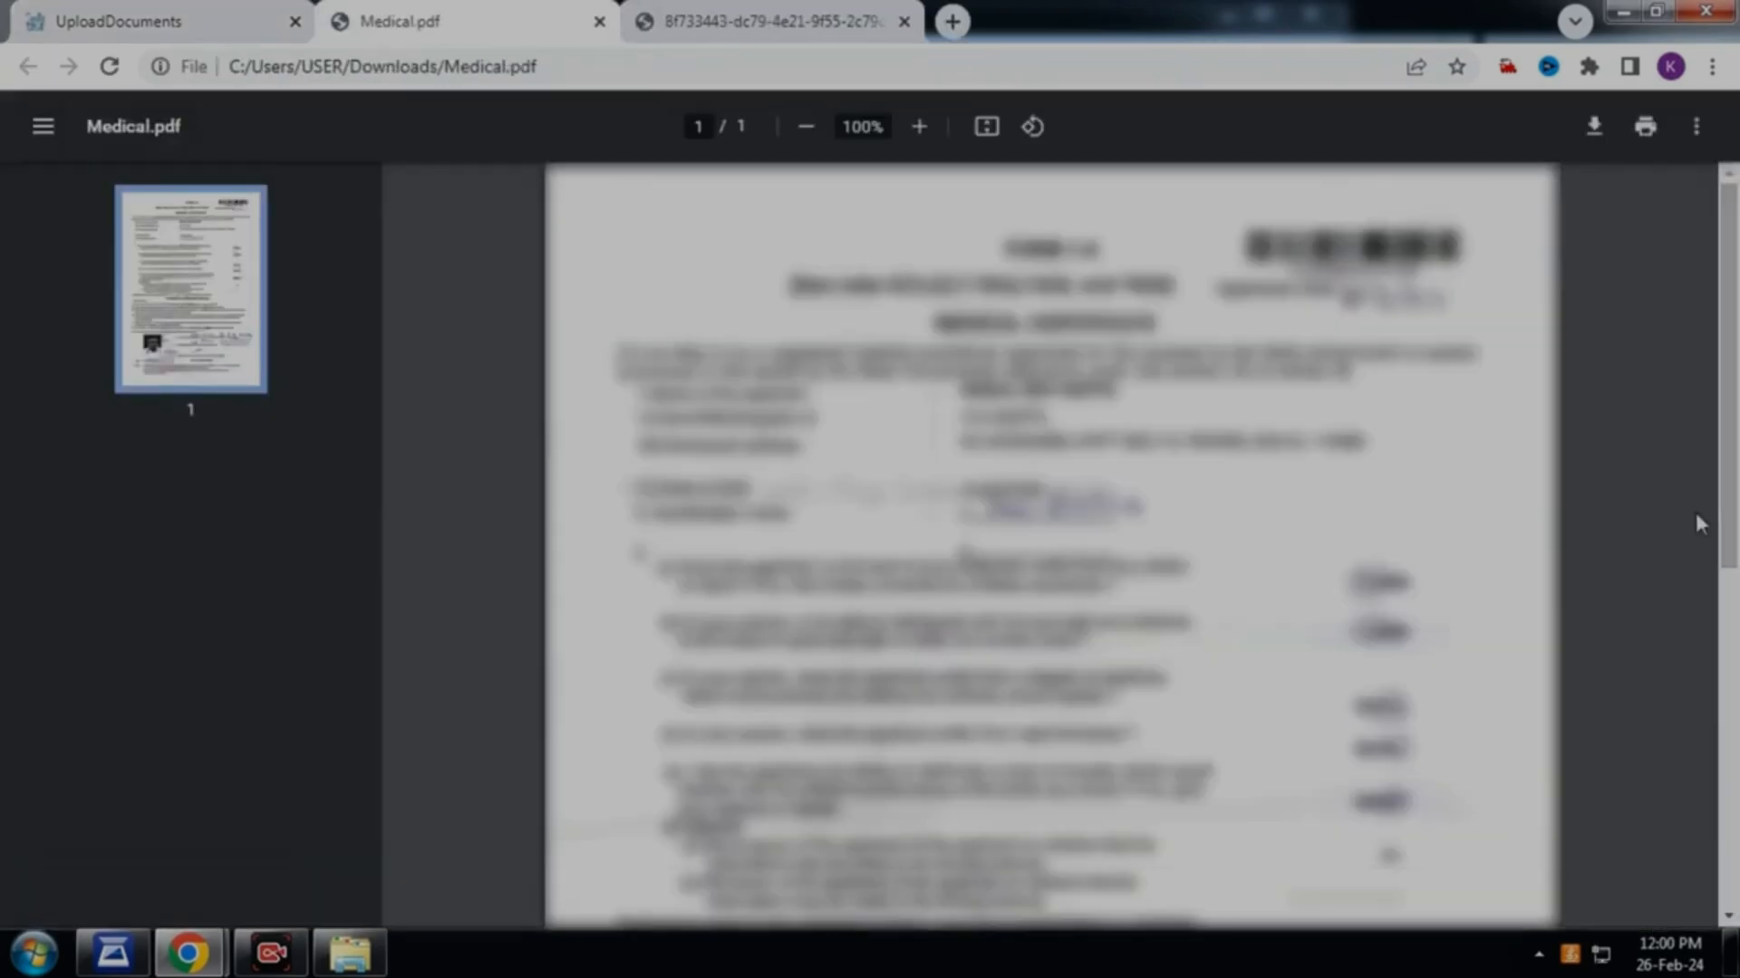
scroll(1582, 534, down, 6)
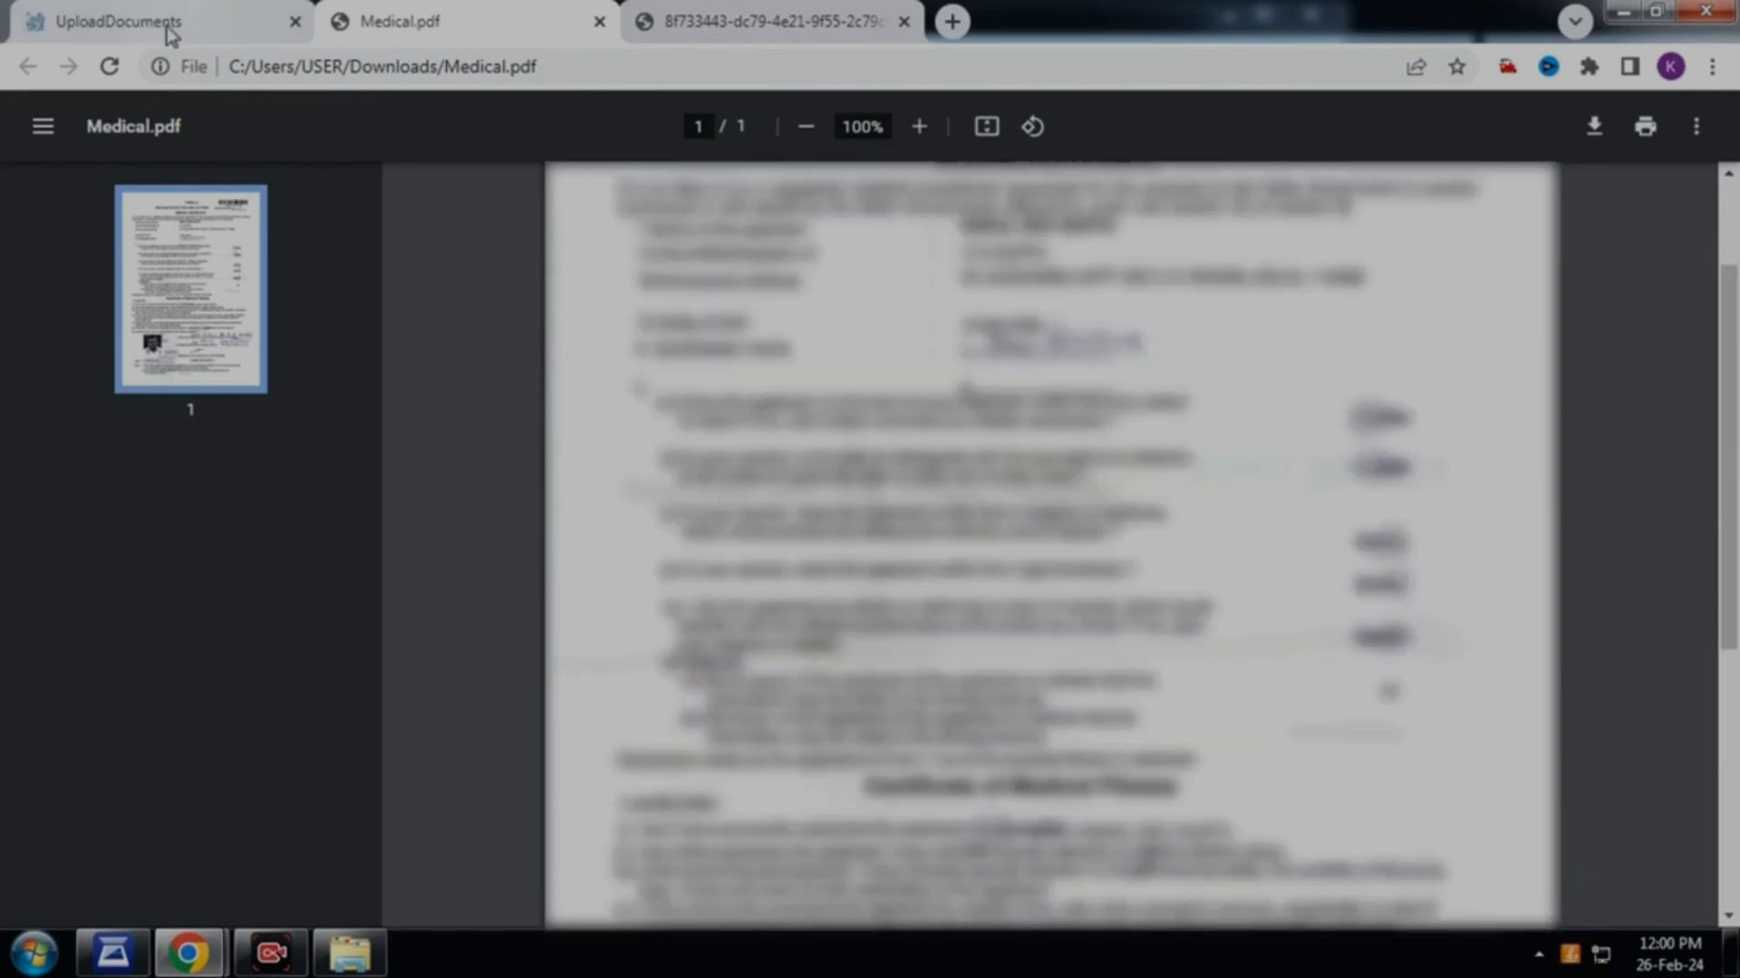
click(163, 27)
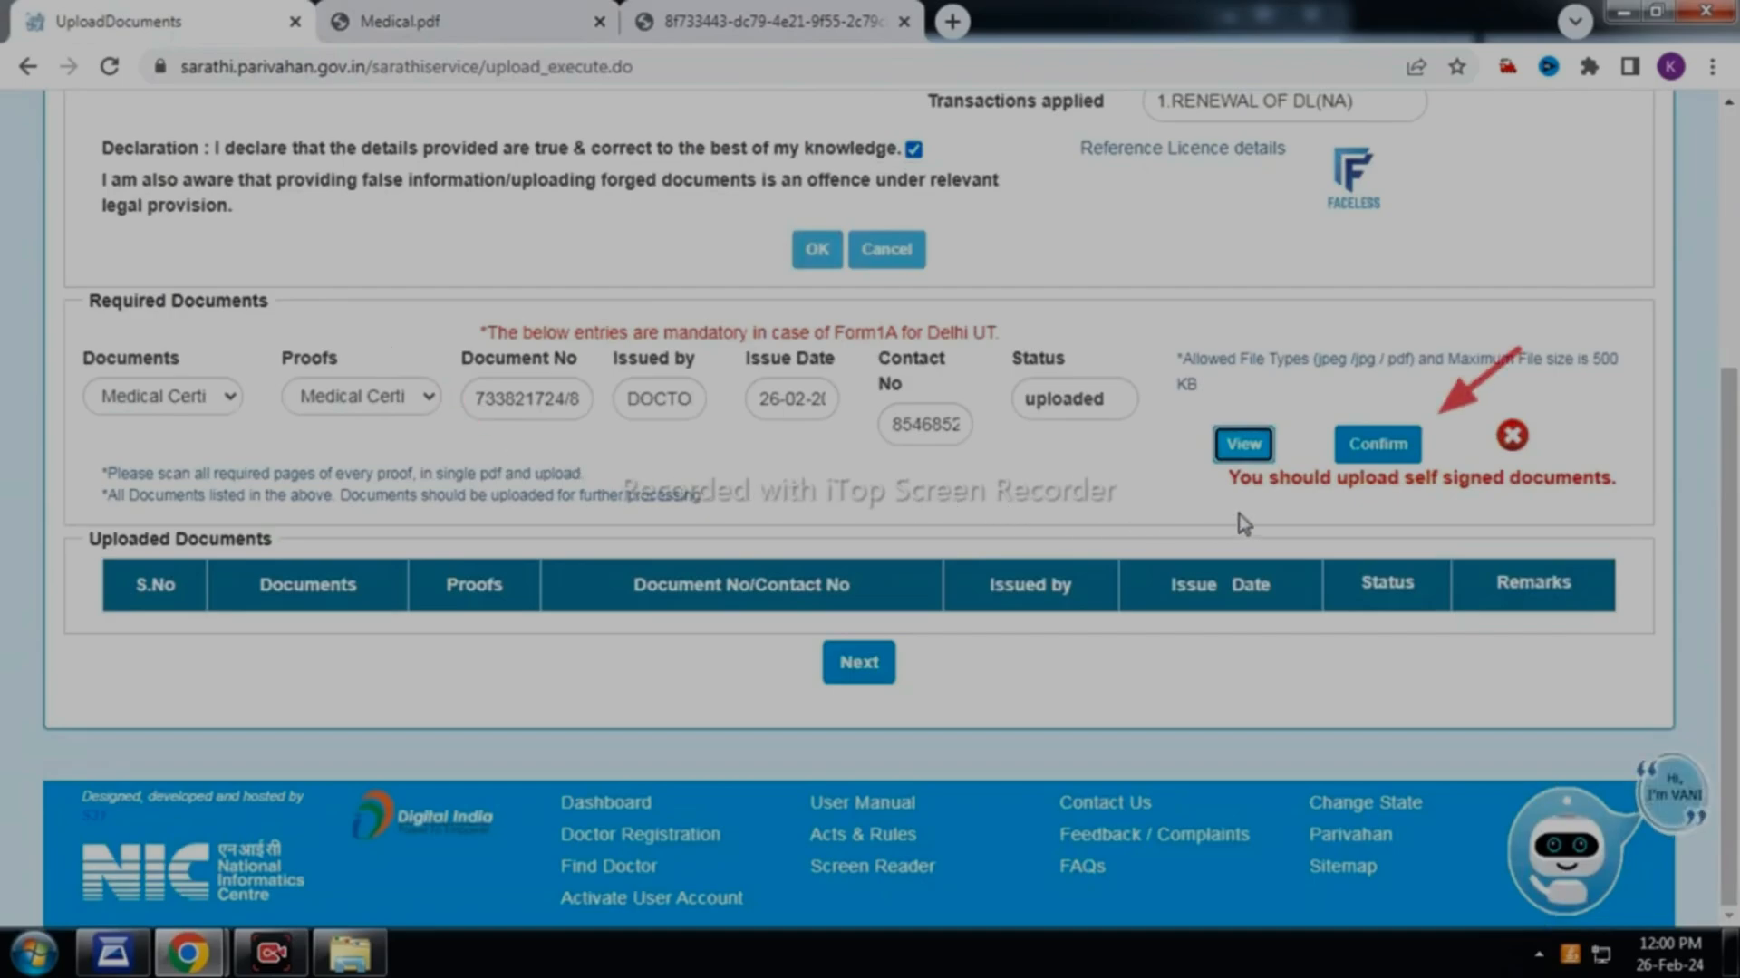
Confirm the medical certificate and submit the status lookup with captcha mYWYrT
click(1377, 444)
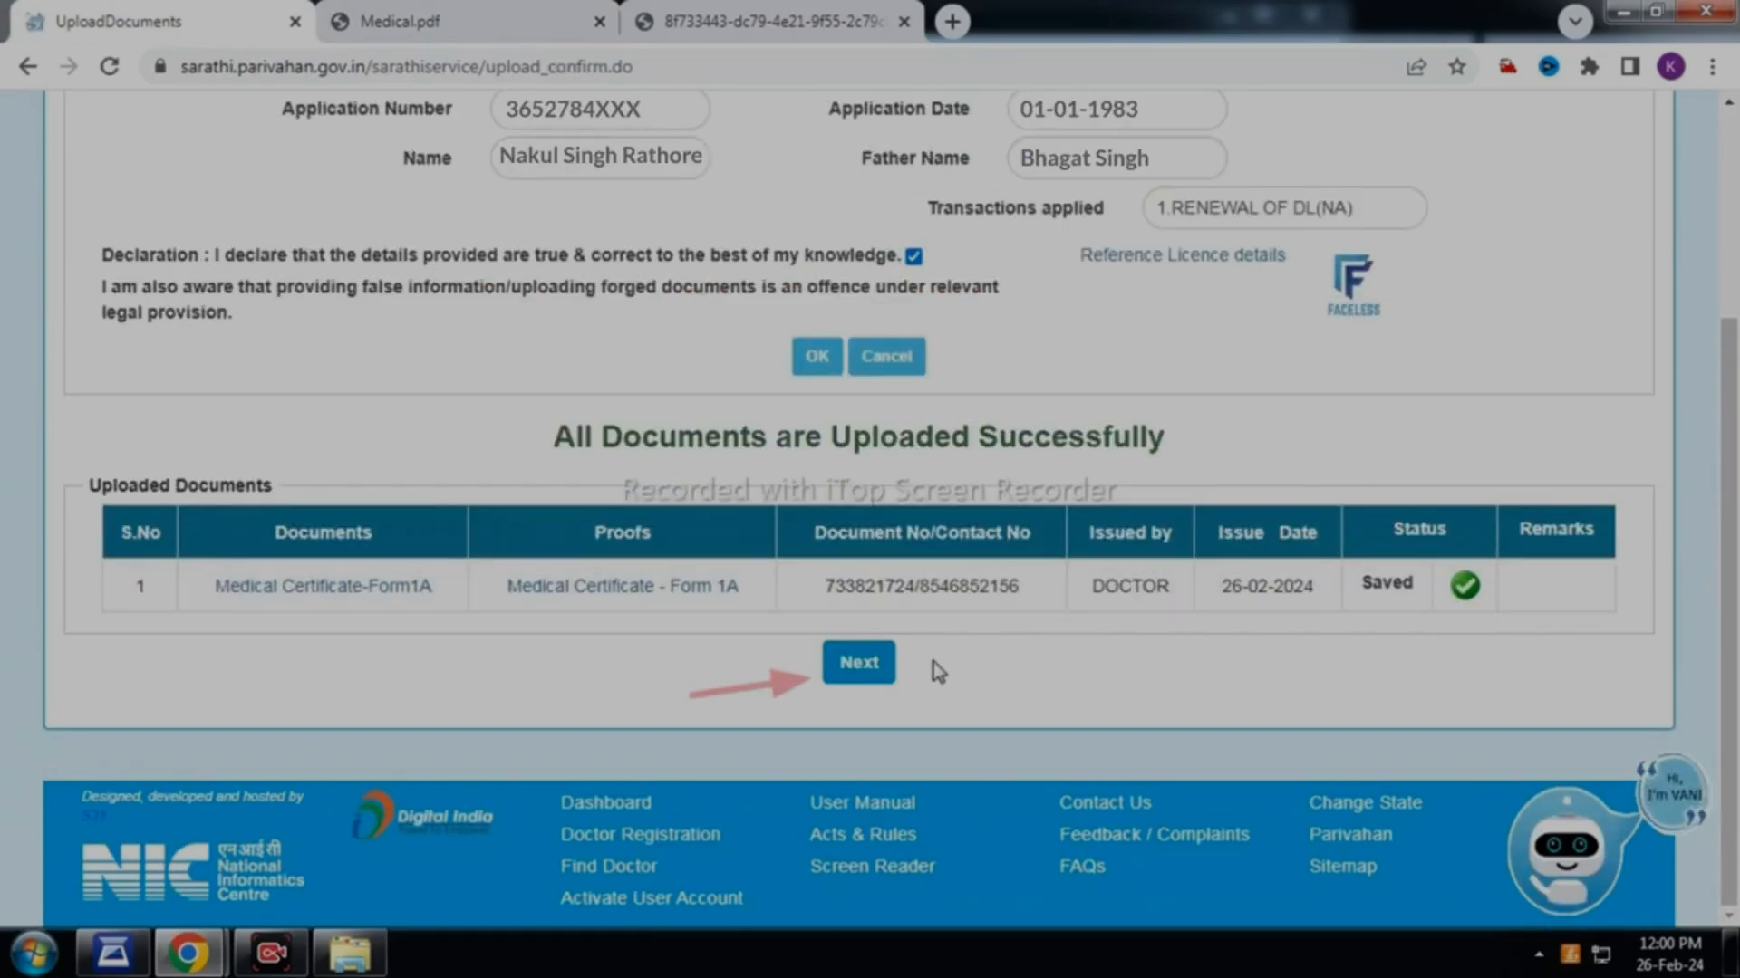
click(874, 670)
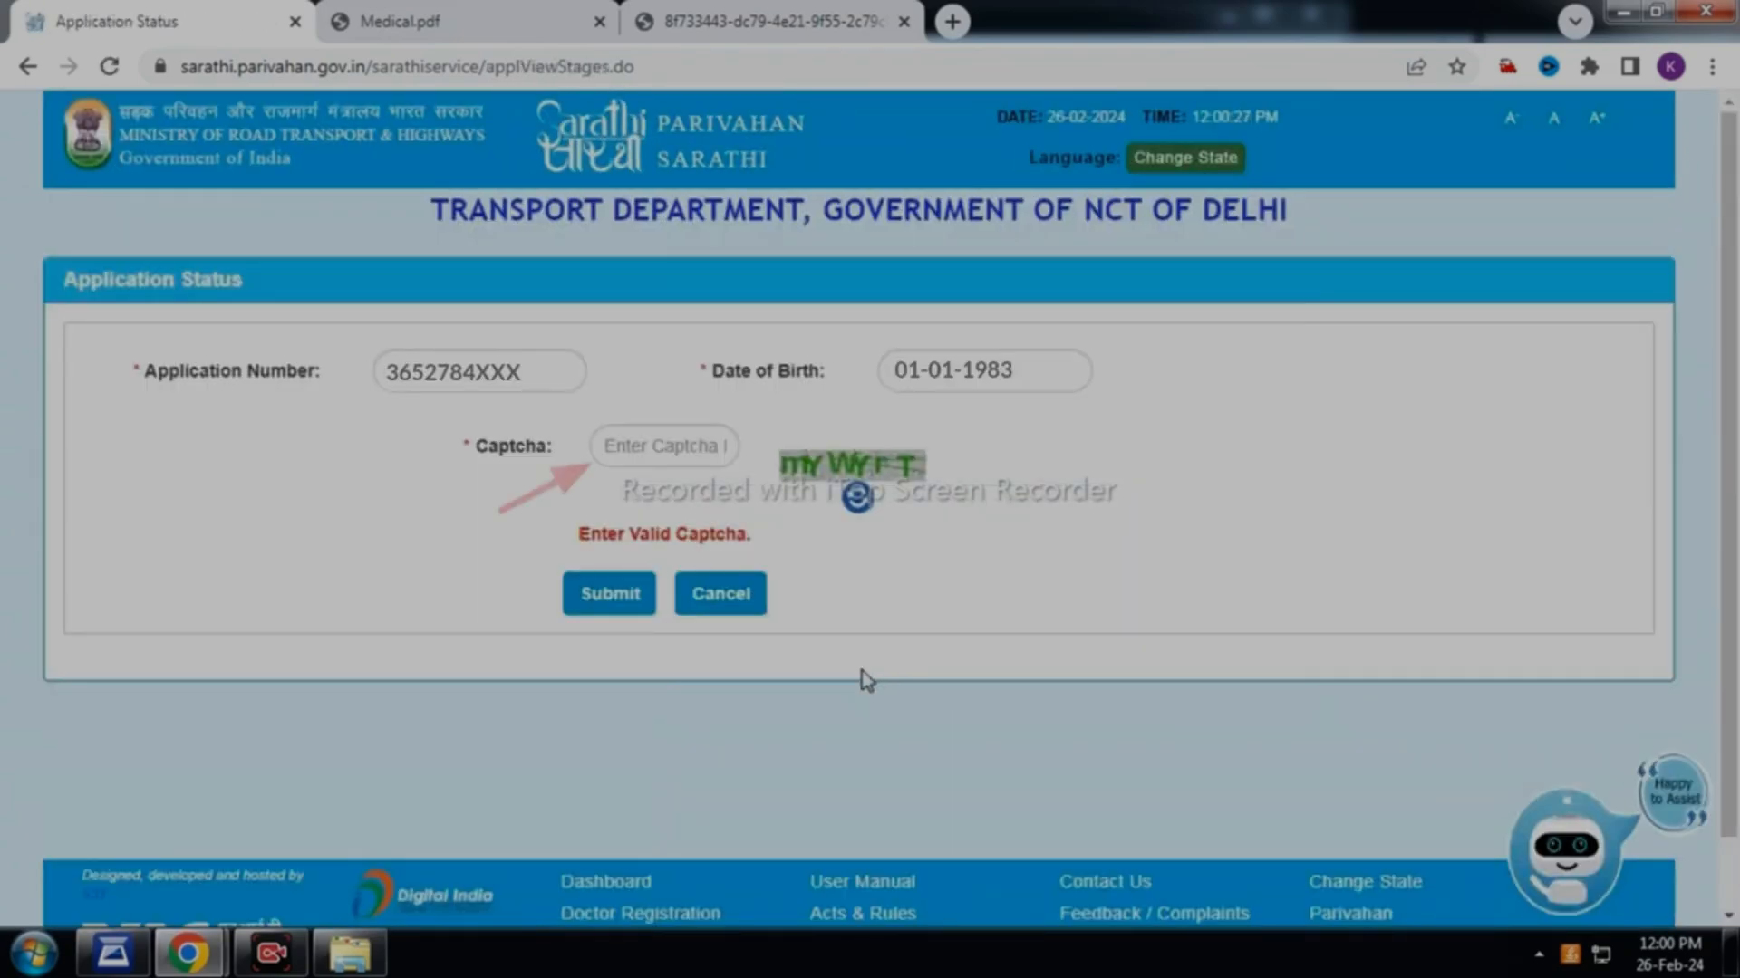
click(678, 453)
text(mYWYrT)
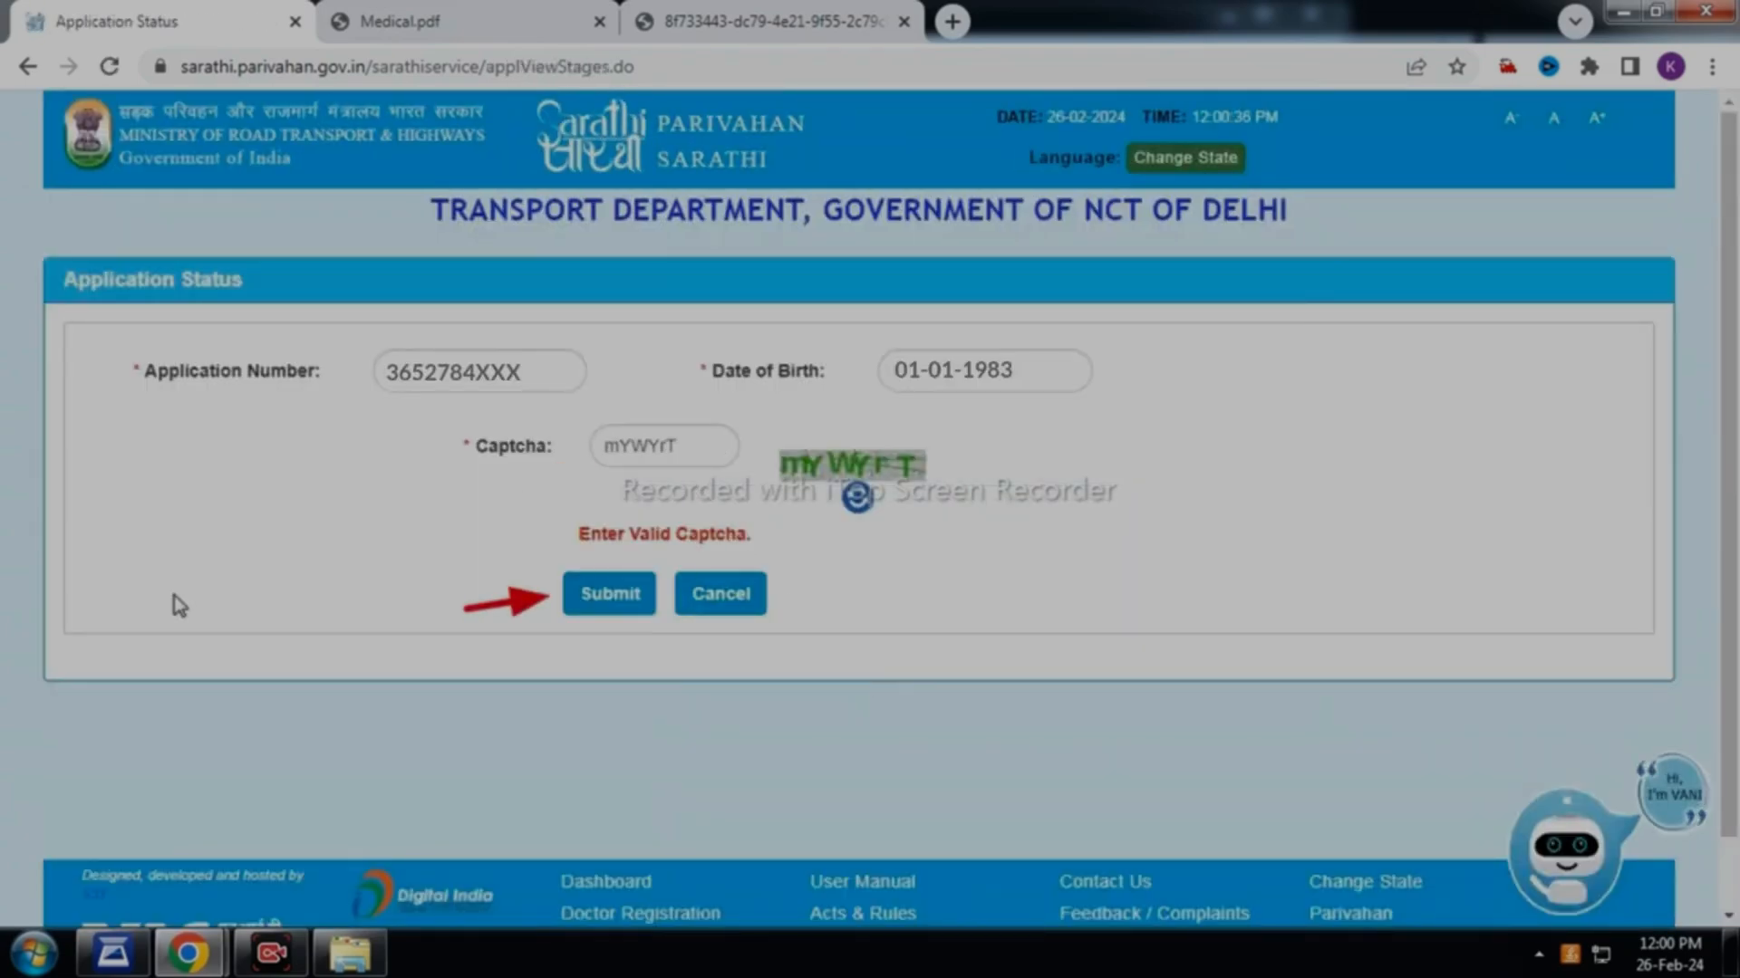
click(602, 605)
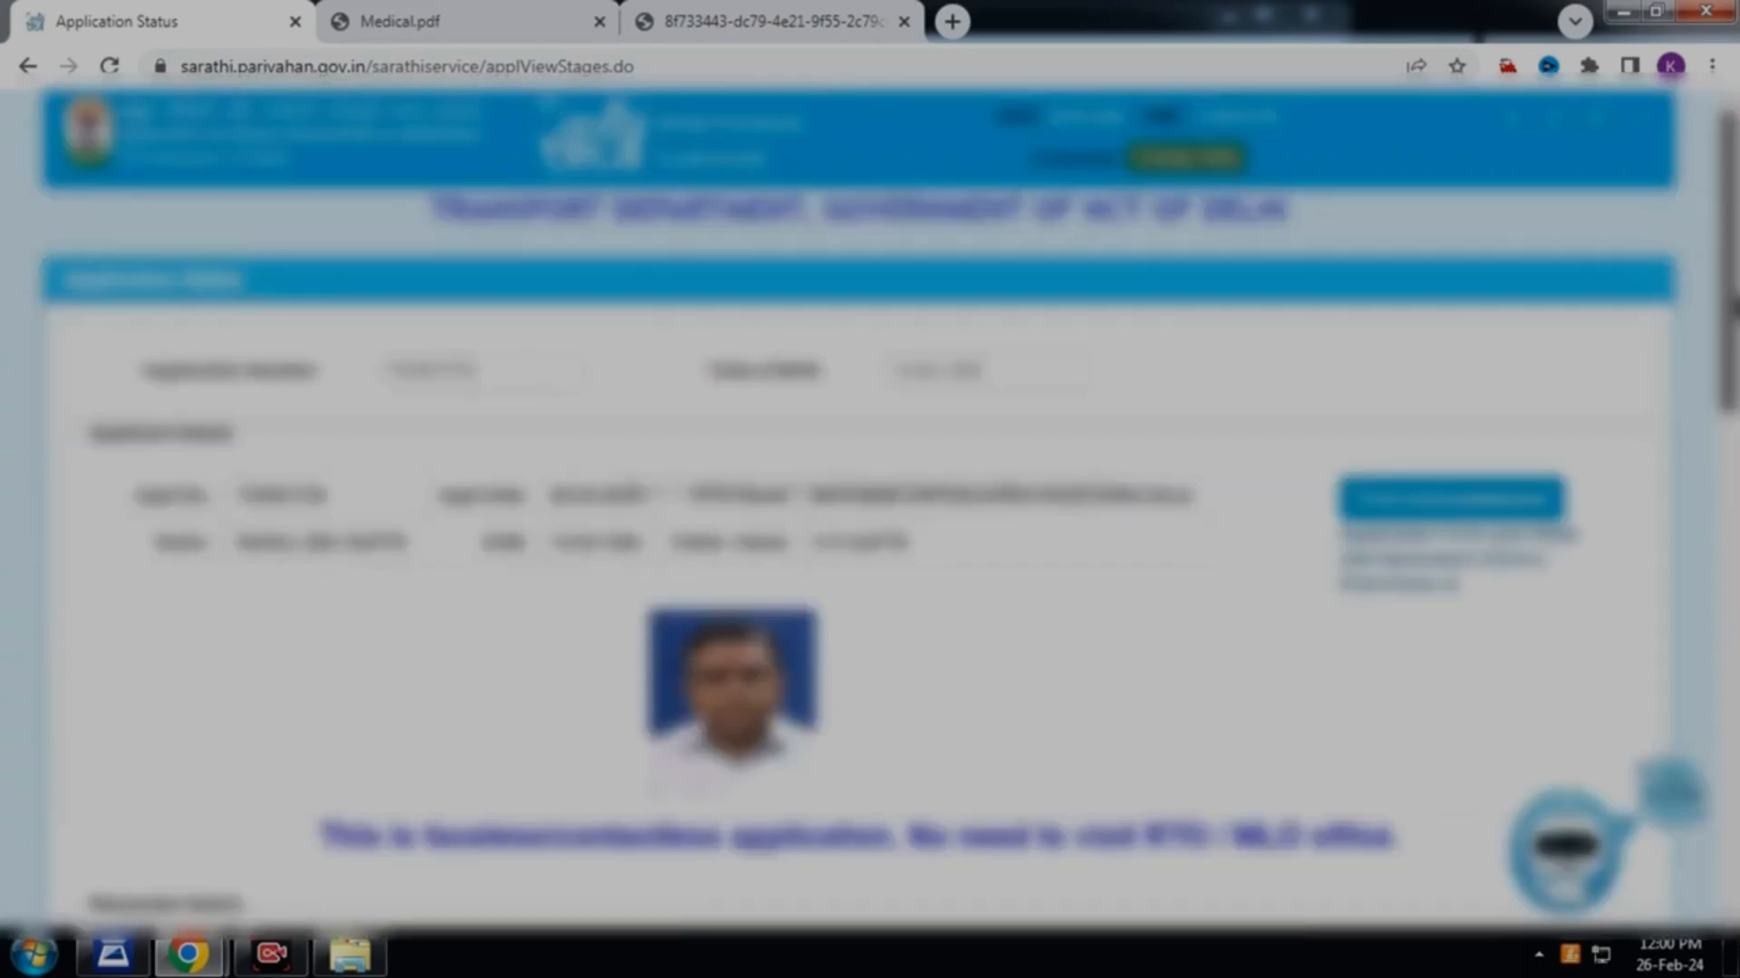
Proceed to the Upload Photo and Signature stage from the stages table
scroll(870, 507, down, 8)
drag(1732, 571, 1730, 646)
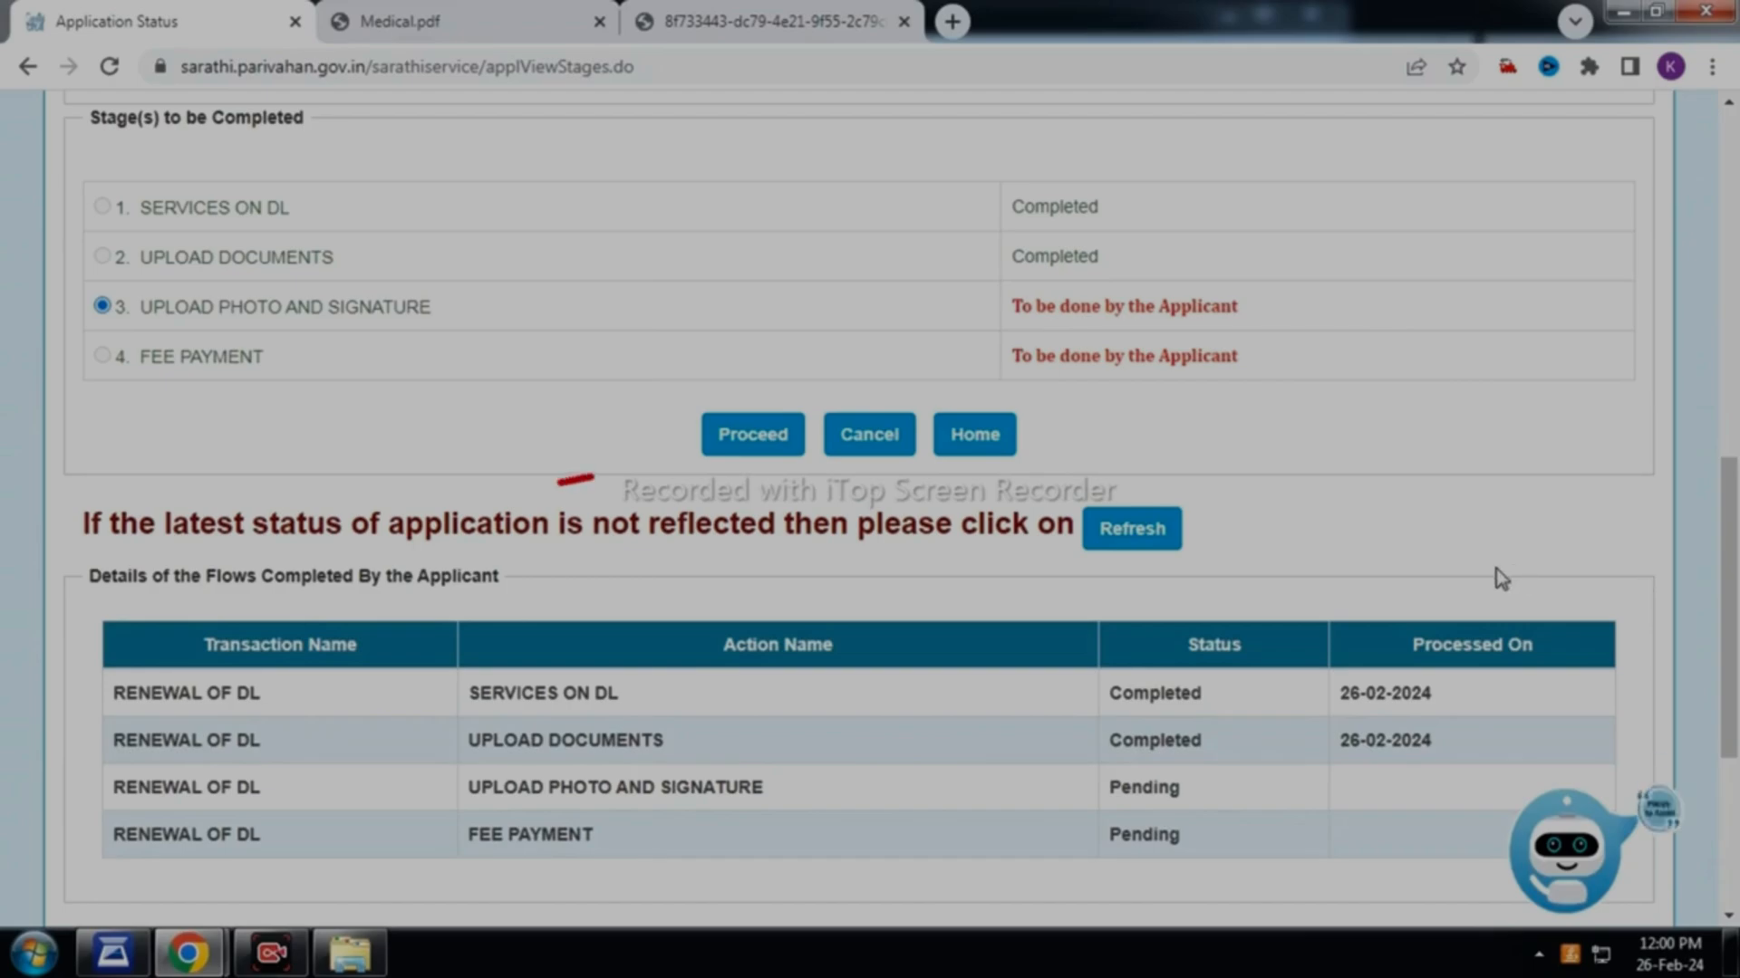
click(765, 444)
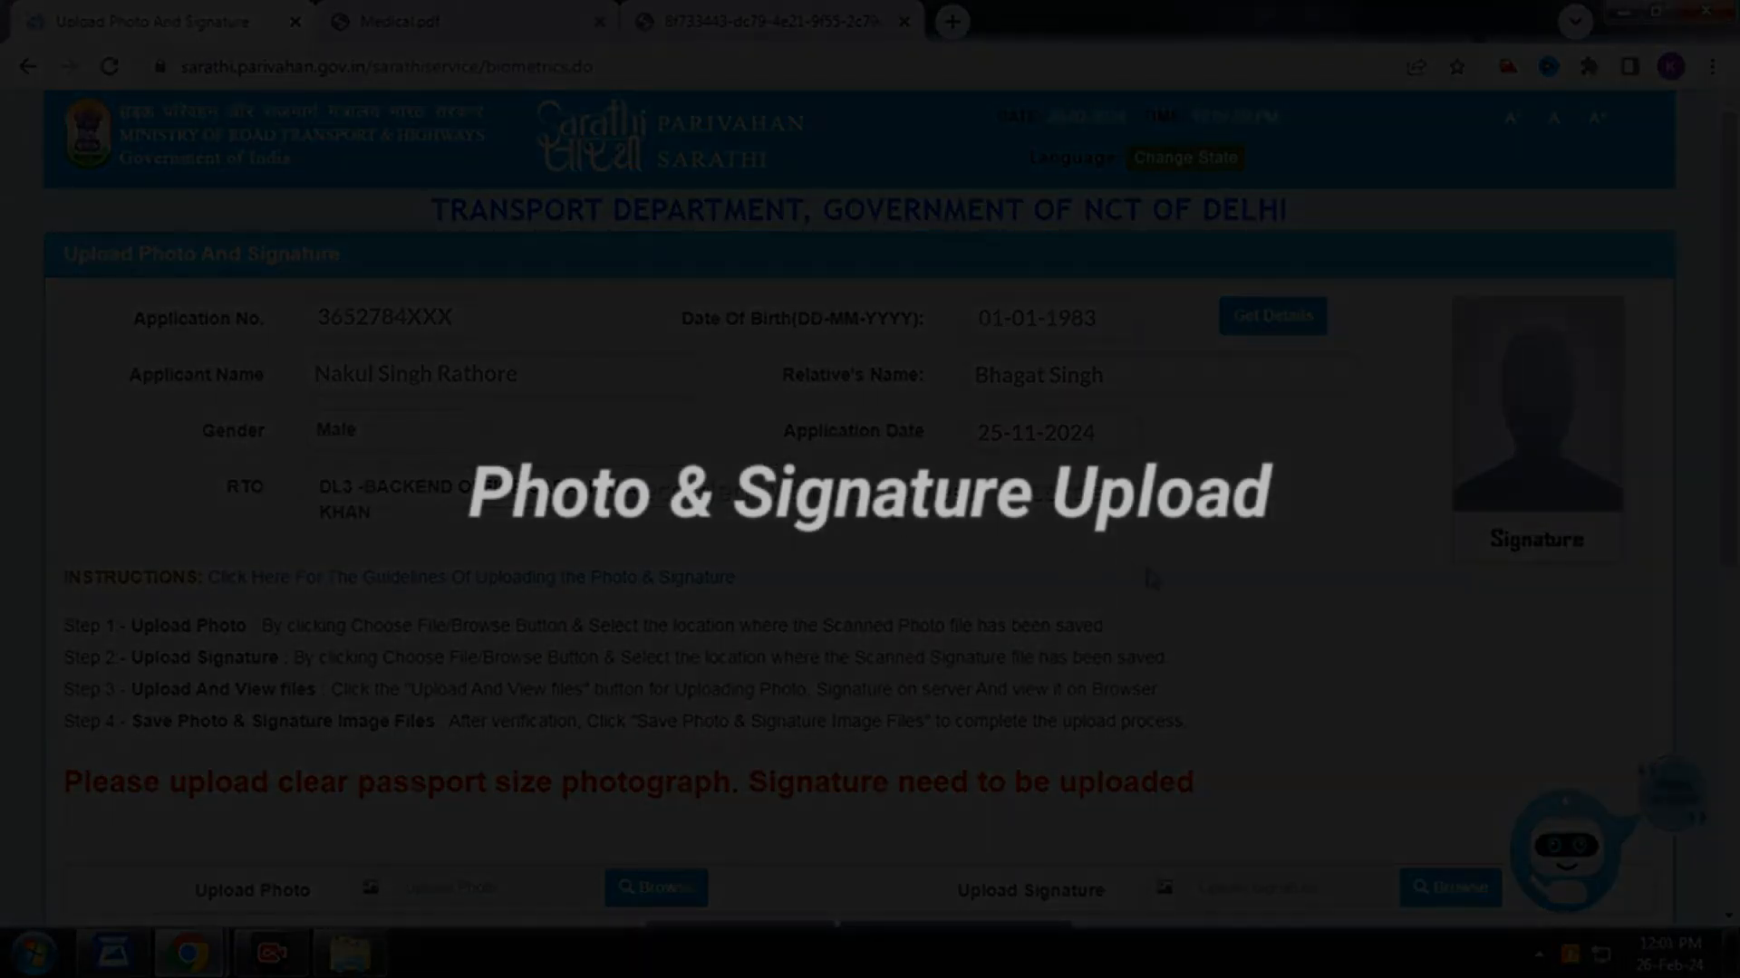
Attach Photo.jpg as the photo and Sign.jpg as the signature, then upload them for preview
scroll(1143, 556, down, 5)
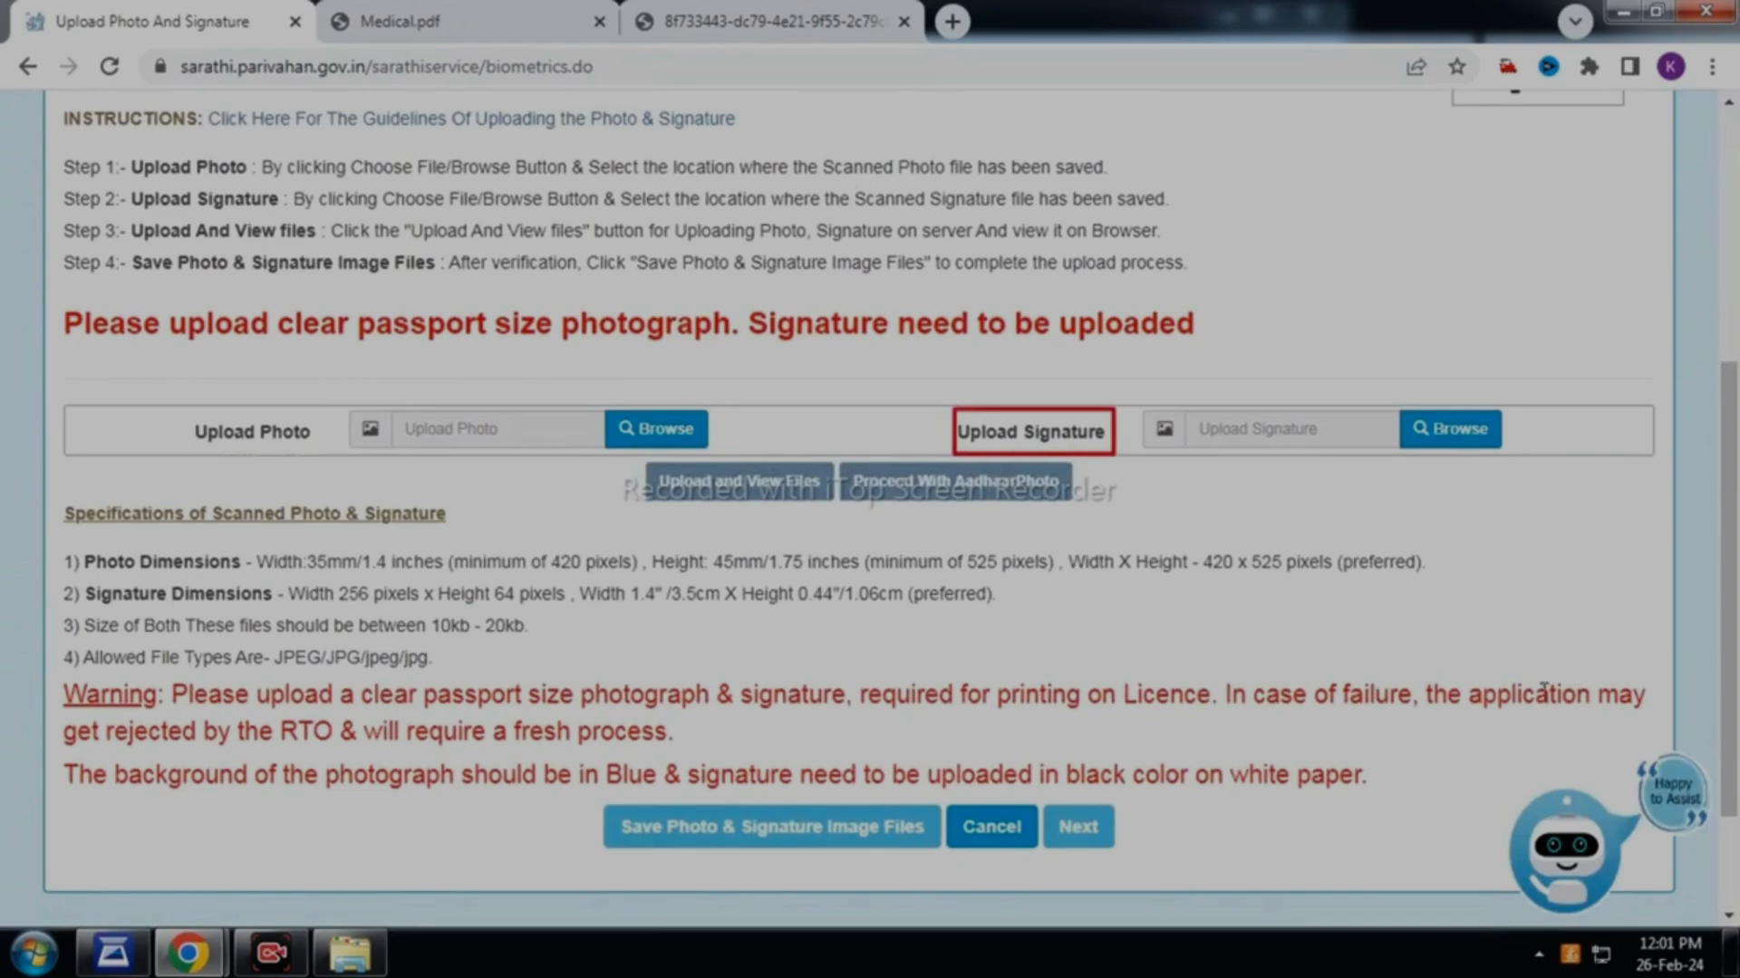
click(659, 432)
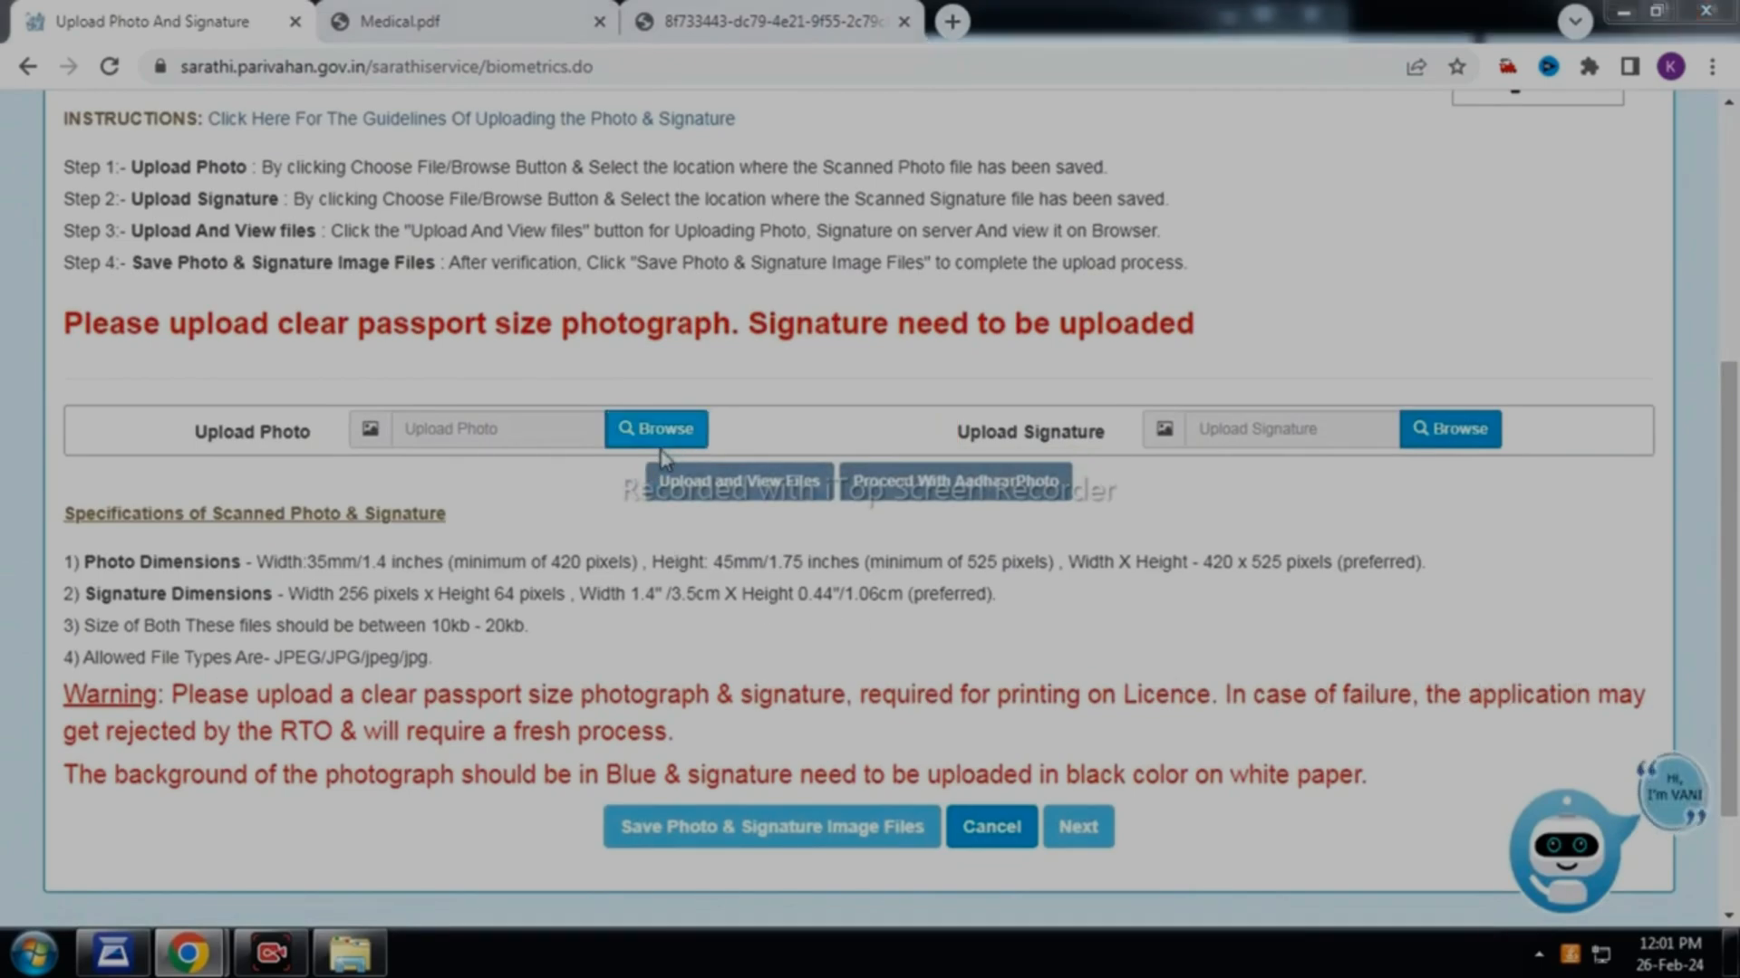
double_click(326, 143)
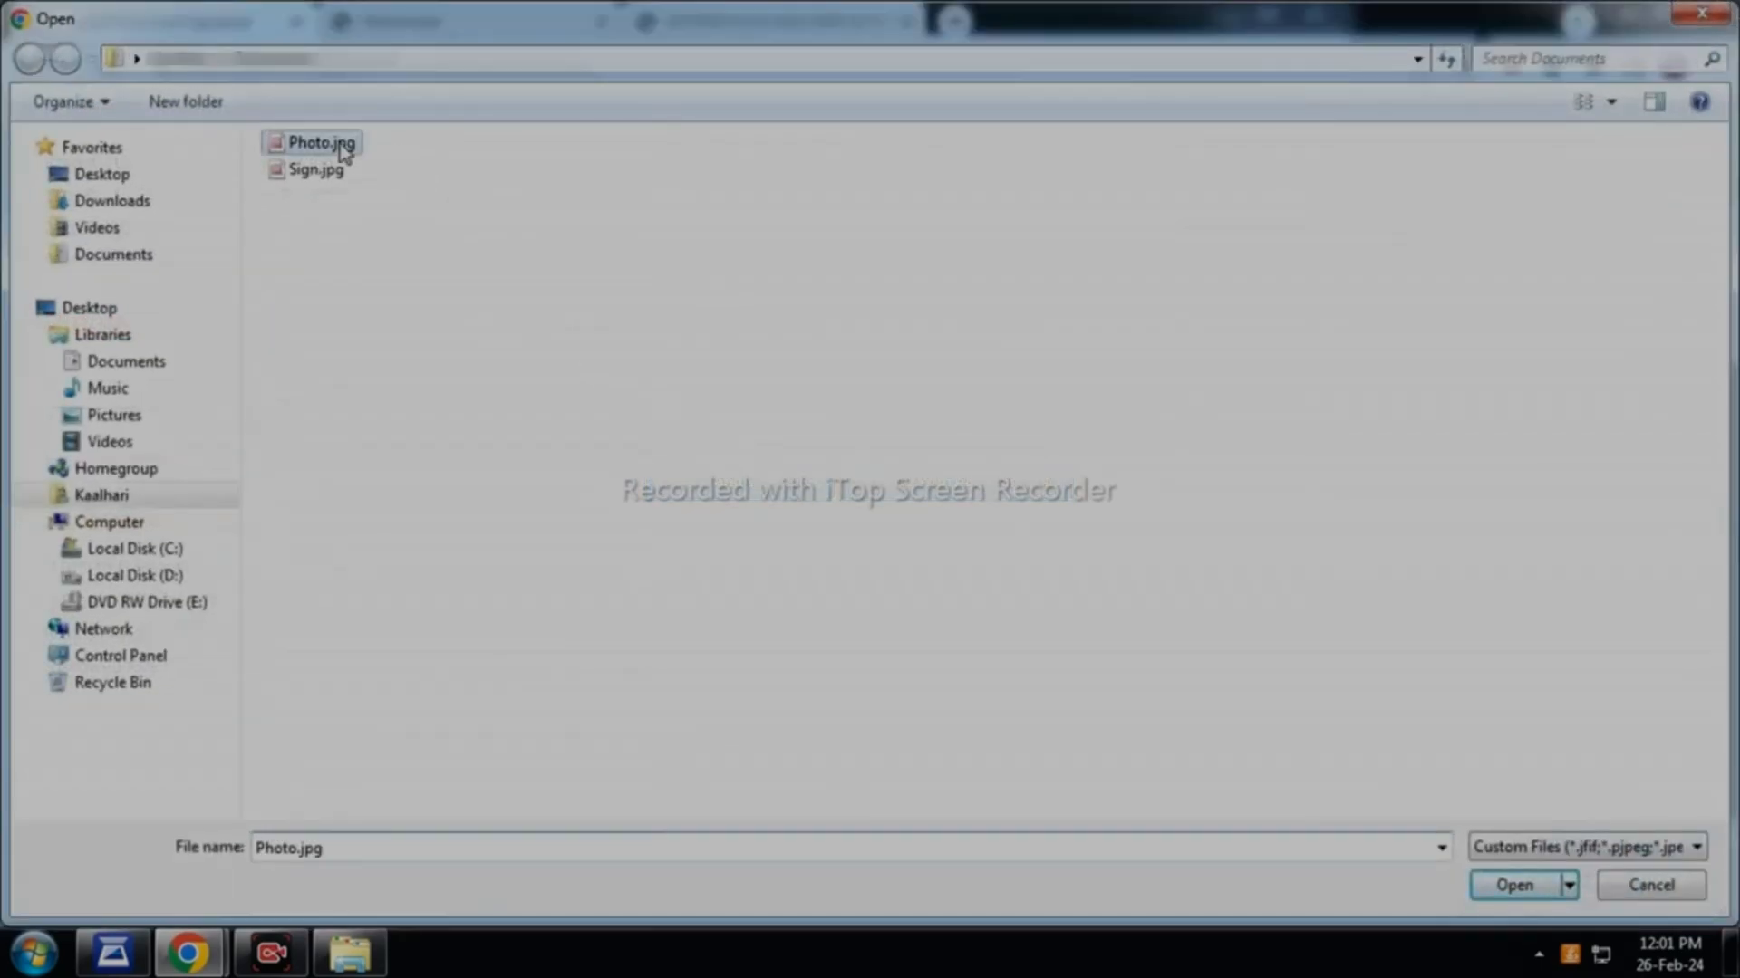
click(1449, 444)
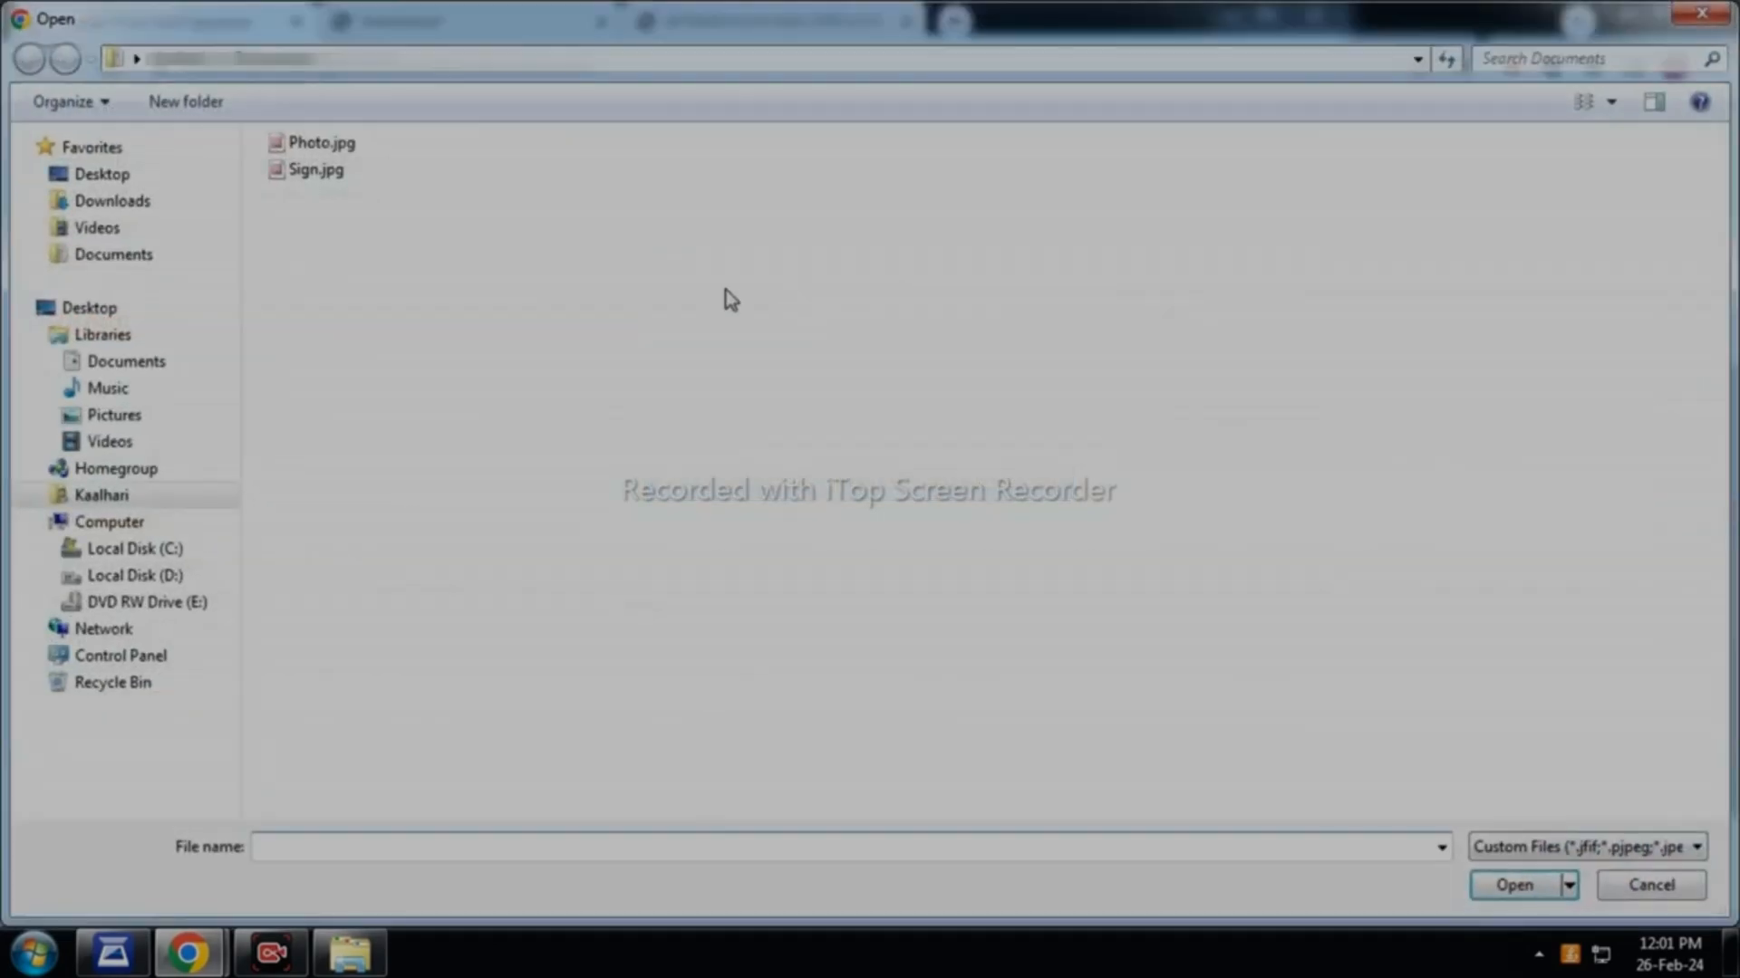
double_click(308, 170)
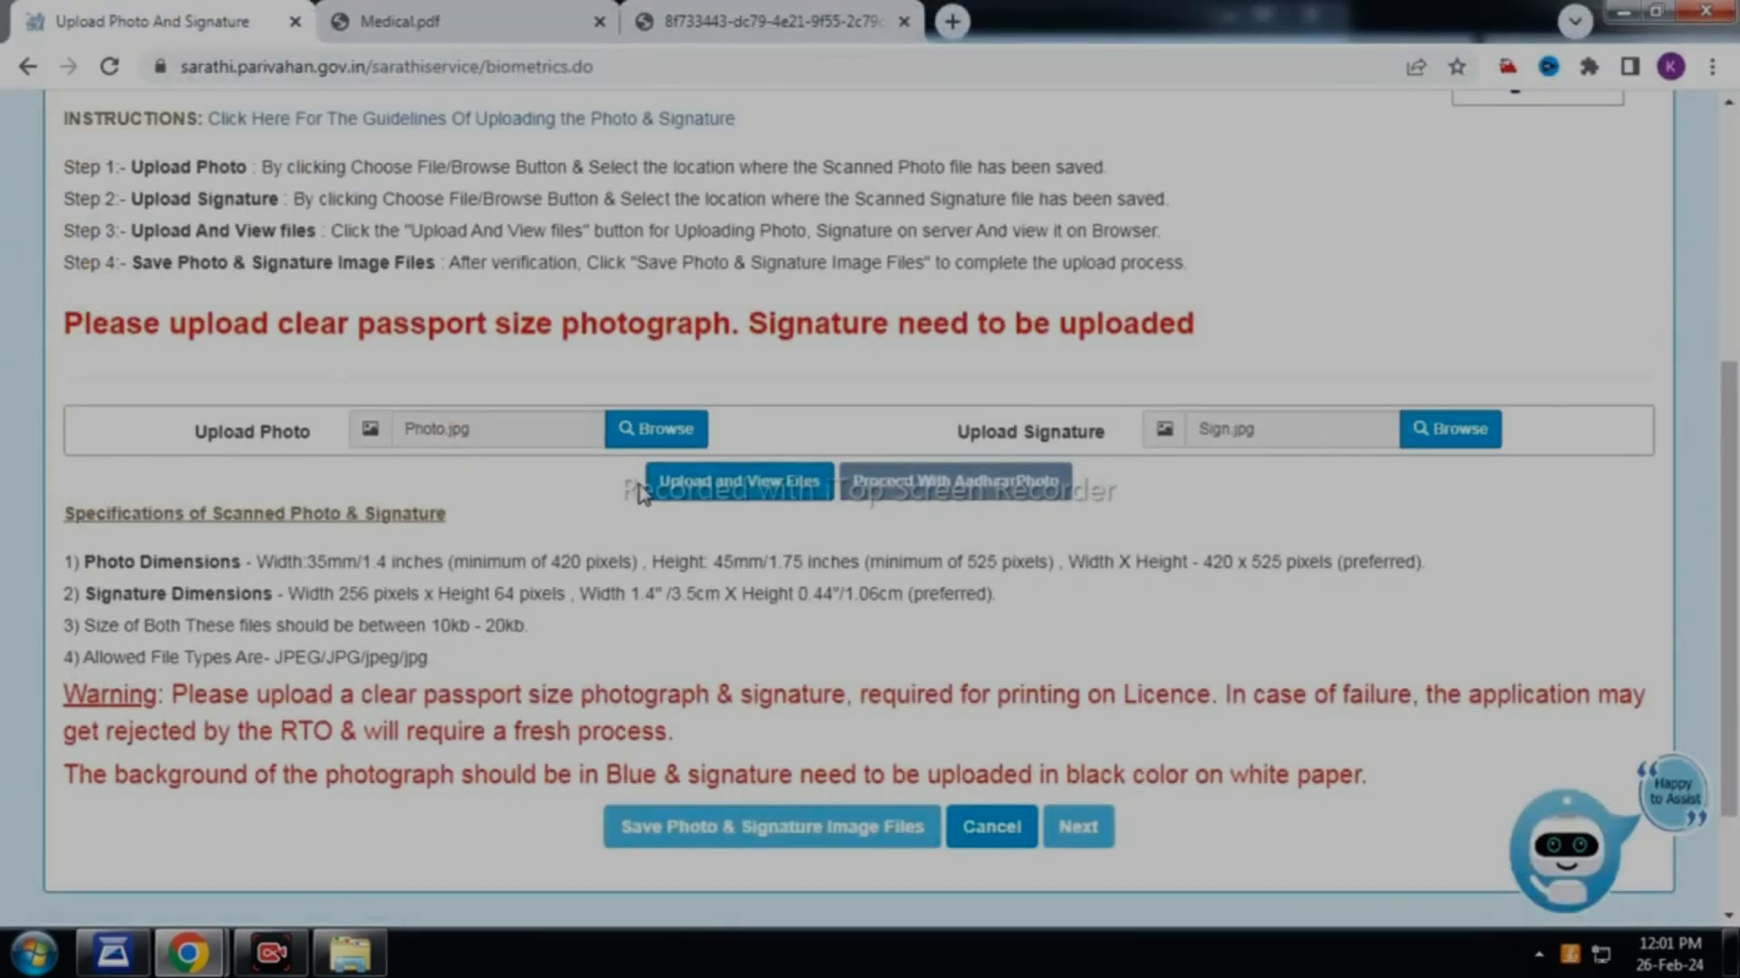
click(711, 481)
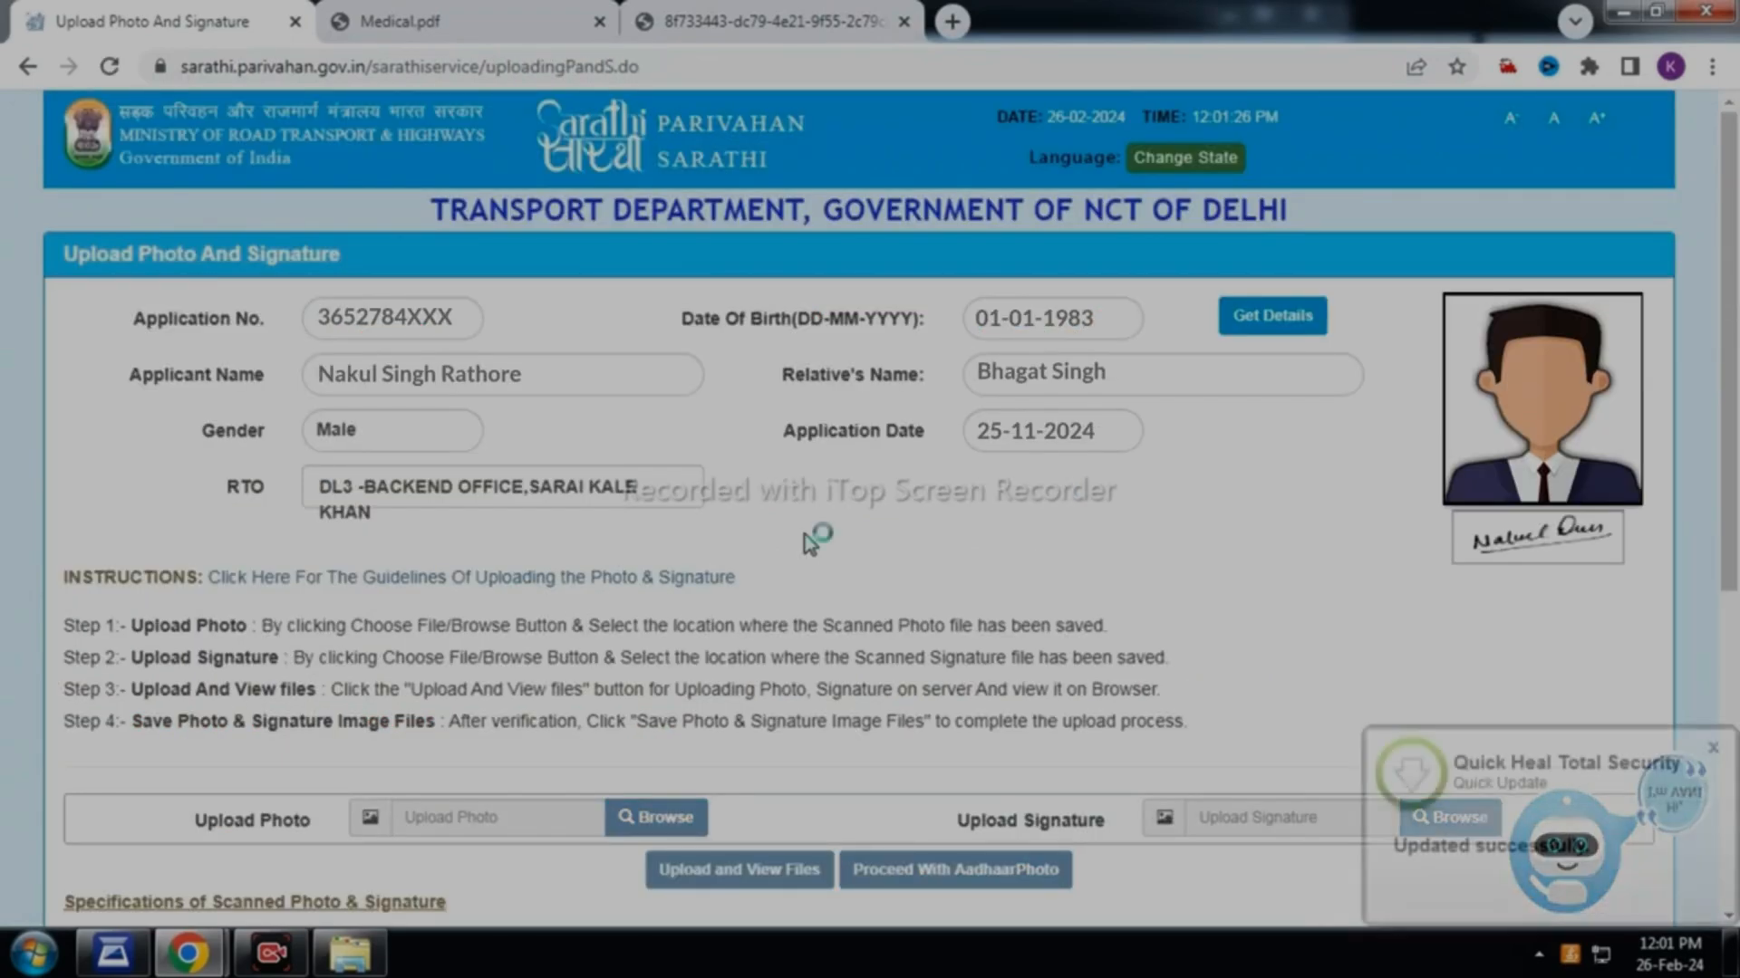
Save the photo and signature image files, confirm the photo, and continue to Application Status
click(1712, 749)
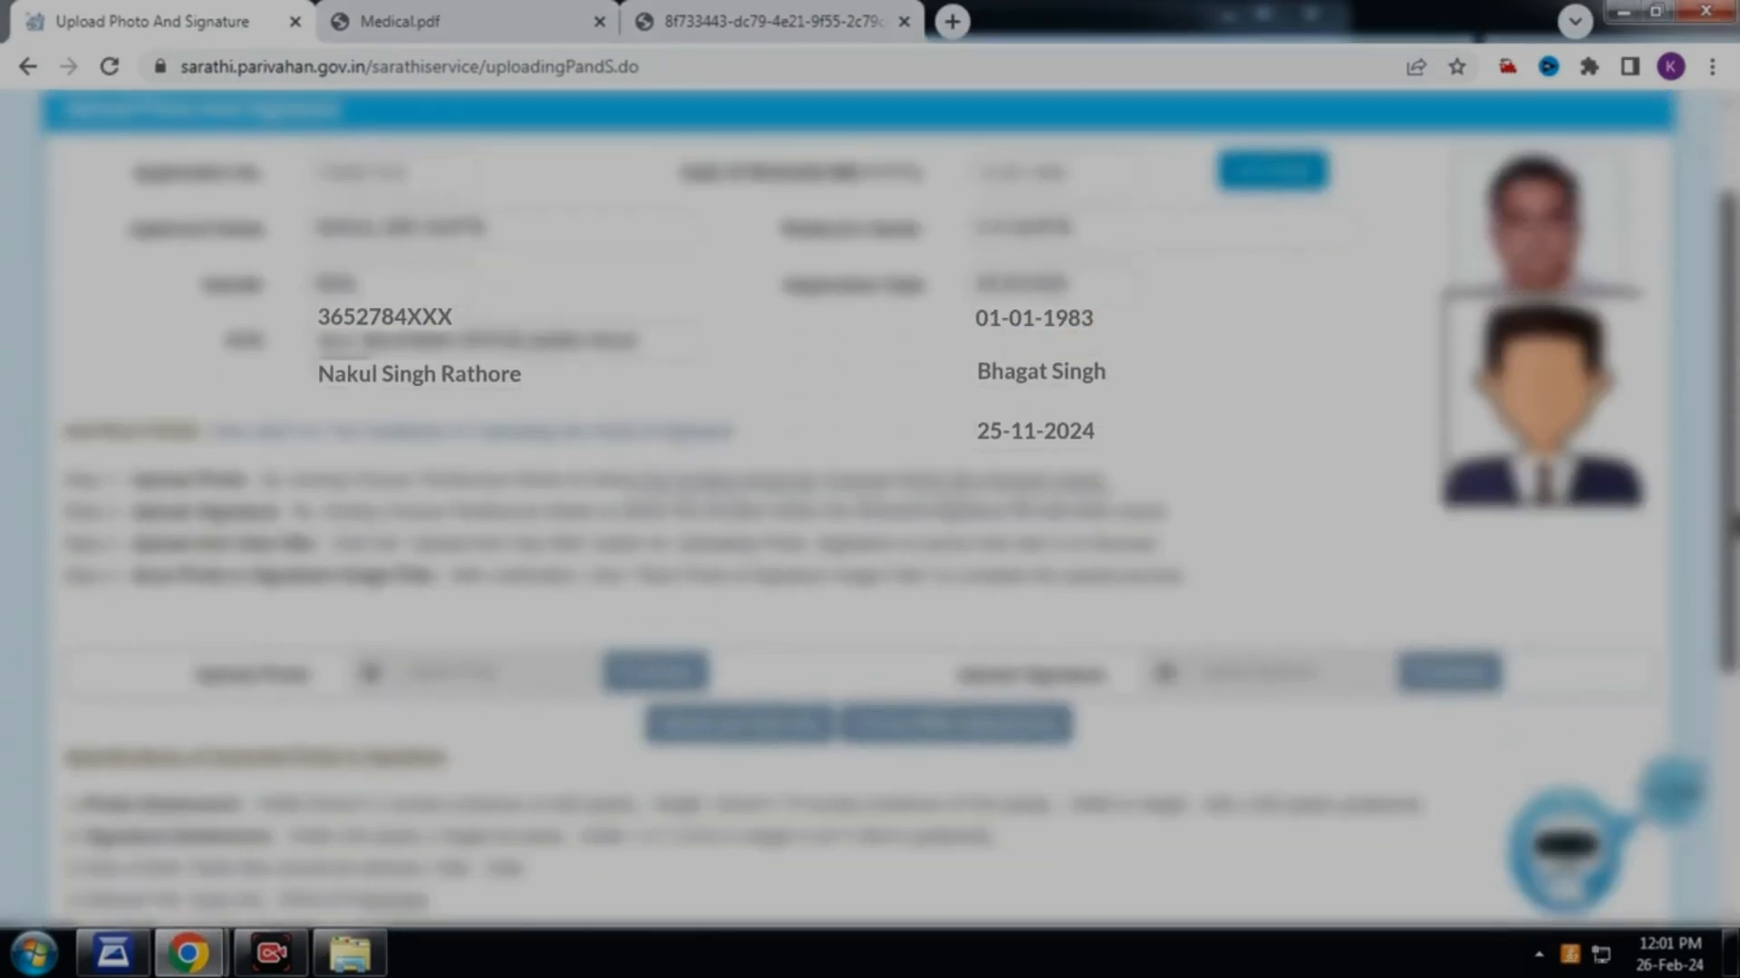
scroll(1600, 699, down, 5)
drag(1737, 675, 1735, 703)
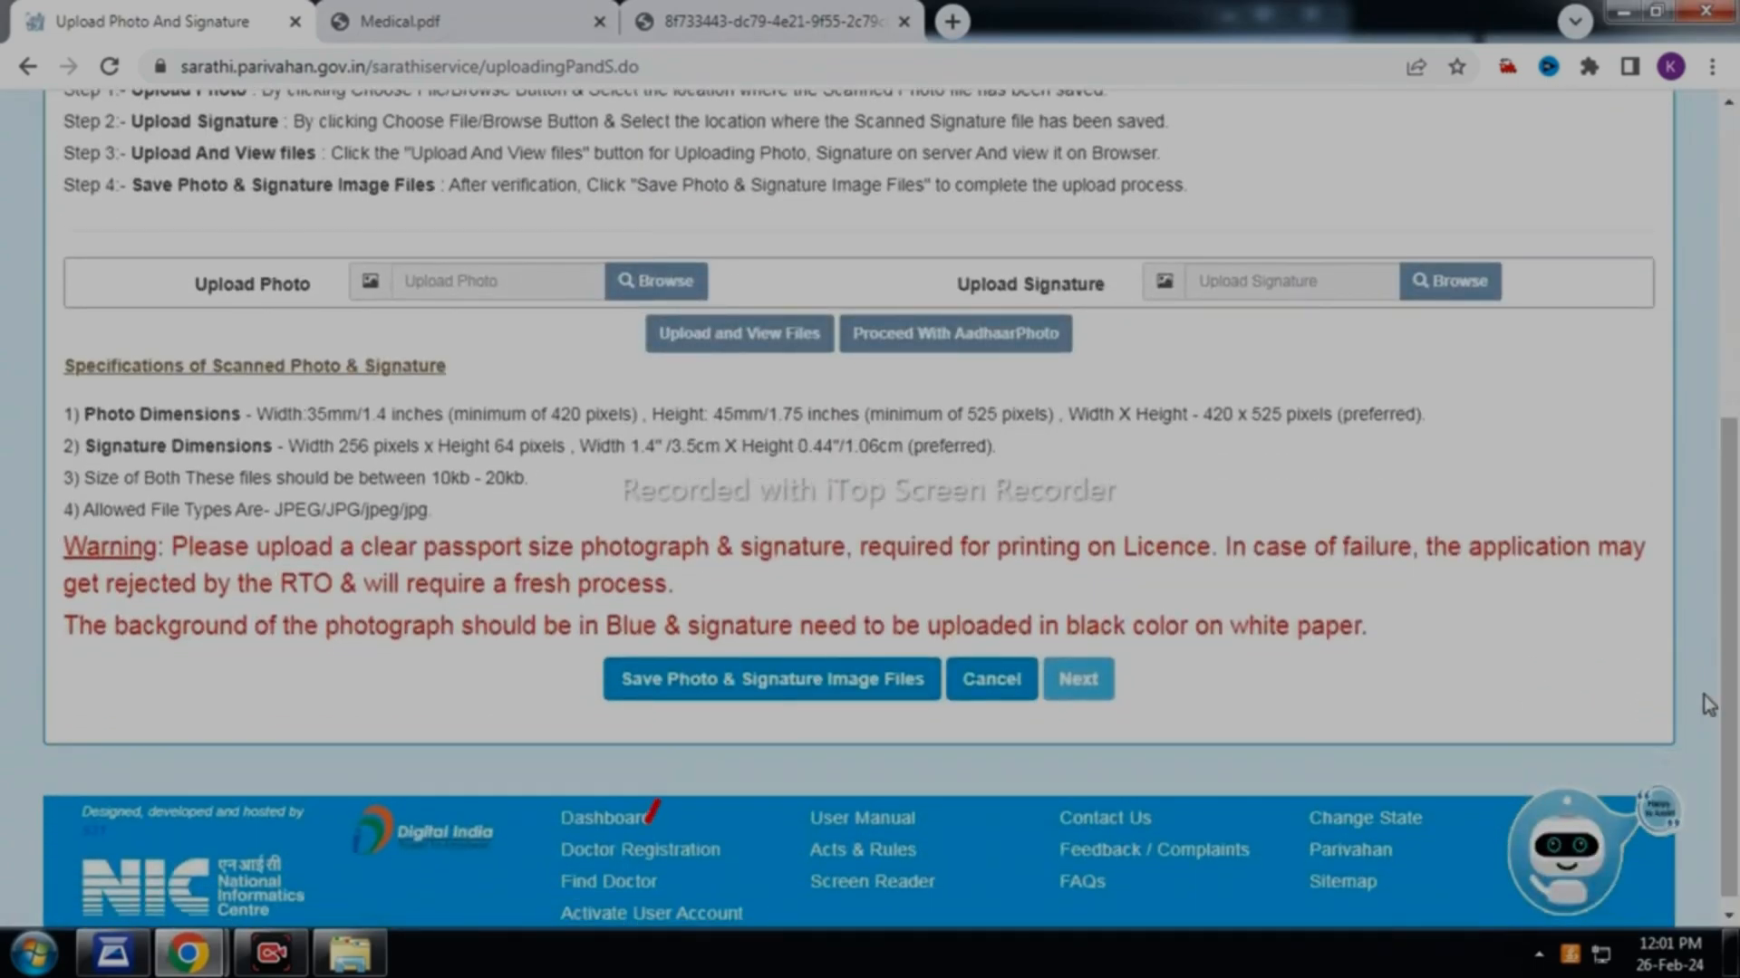
click(785, 690)
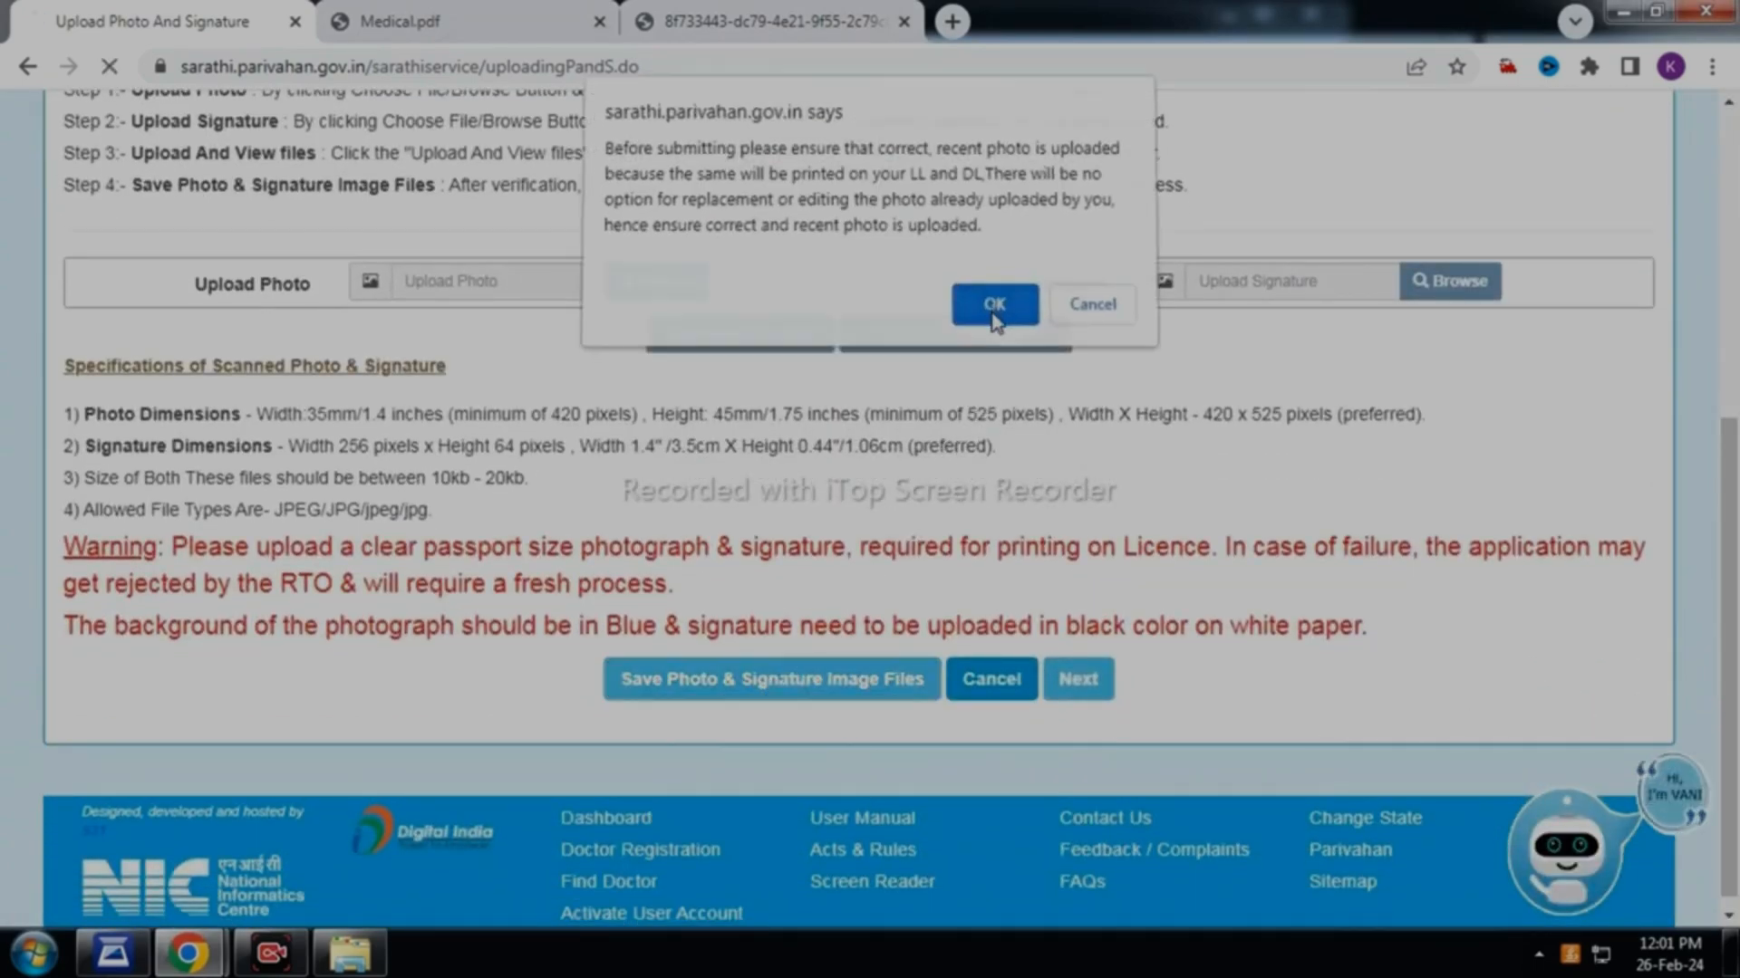
click(993, 331)
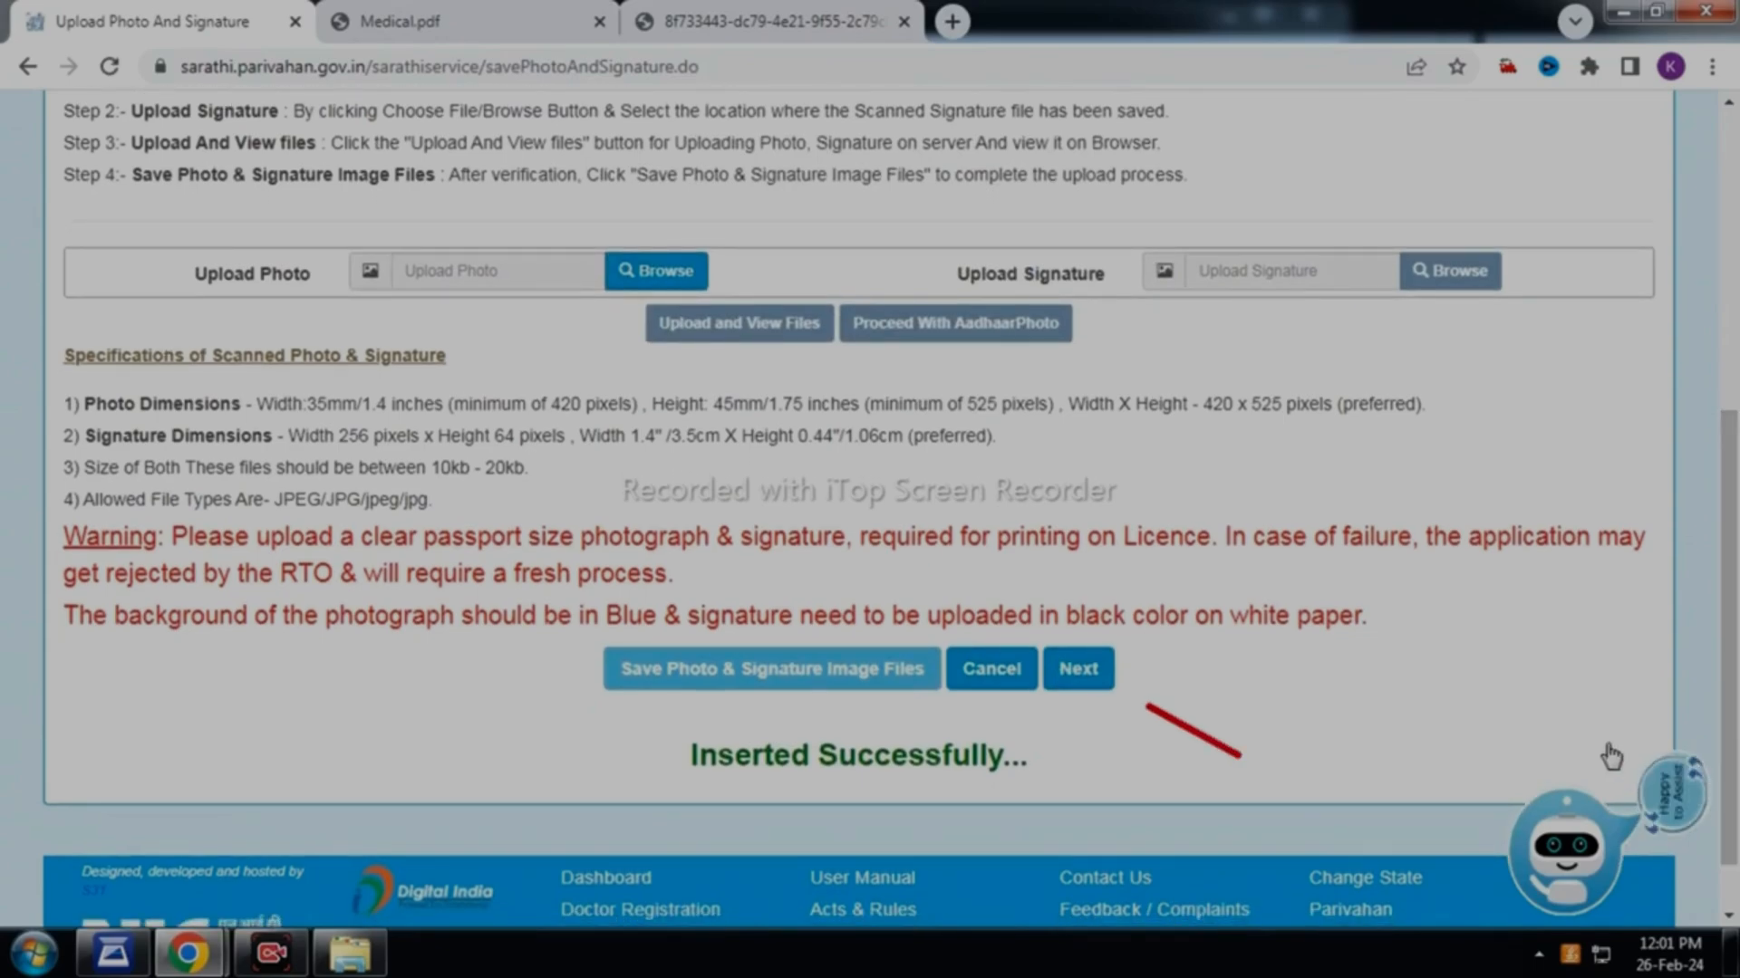
click(1092, 684)
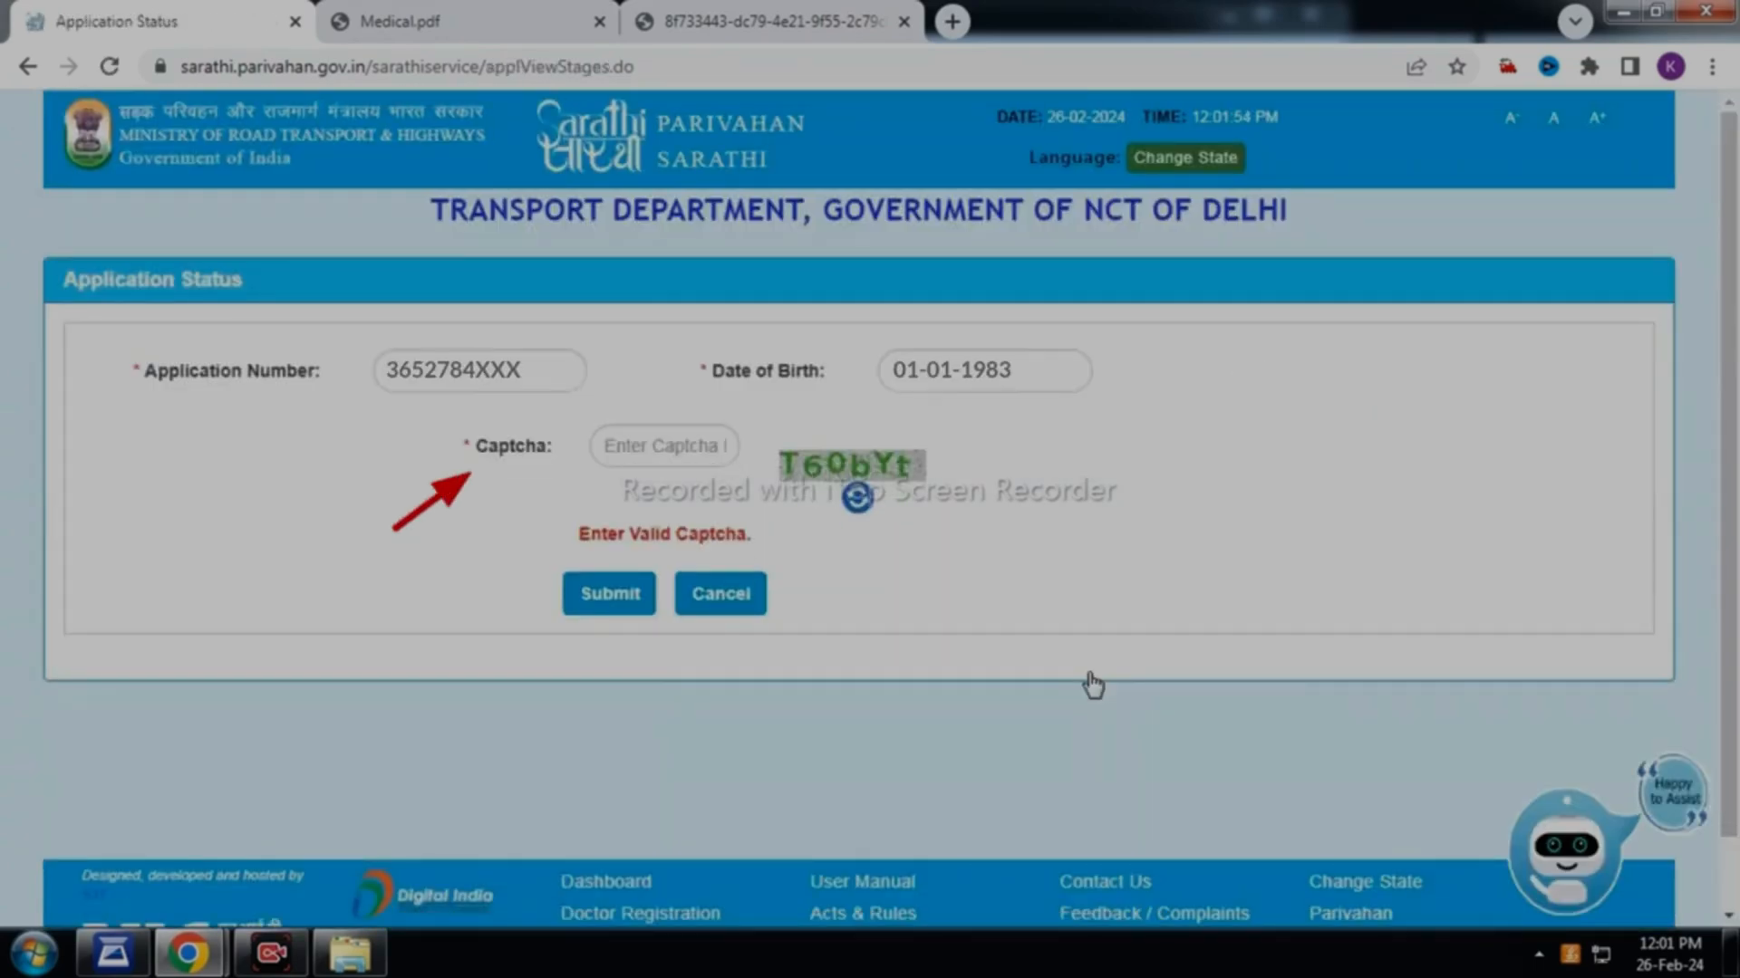
Submit captcha T60bYt and proceed to the pending Fee Payment stage
text(T60bYt)
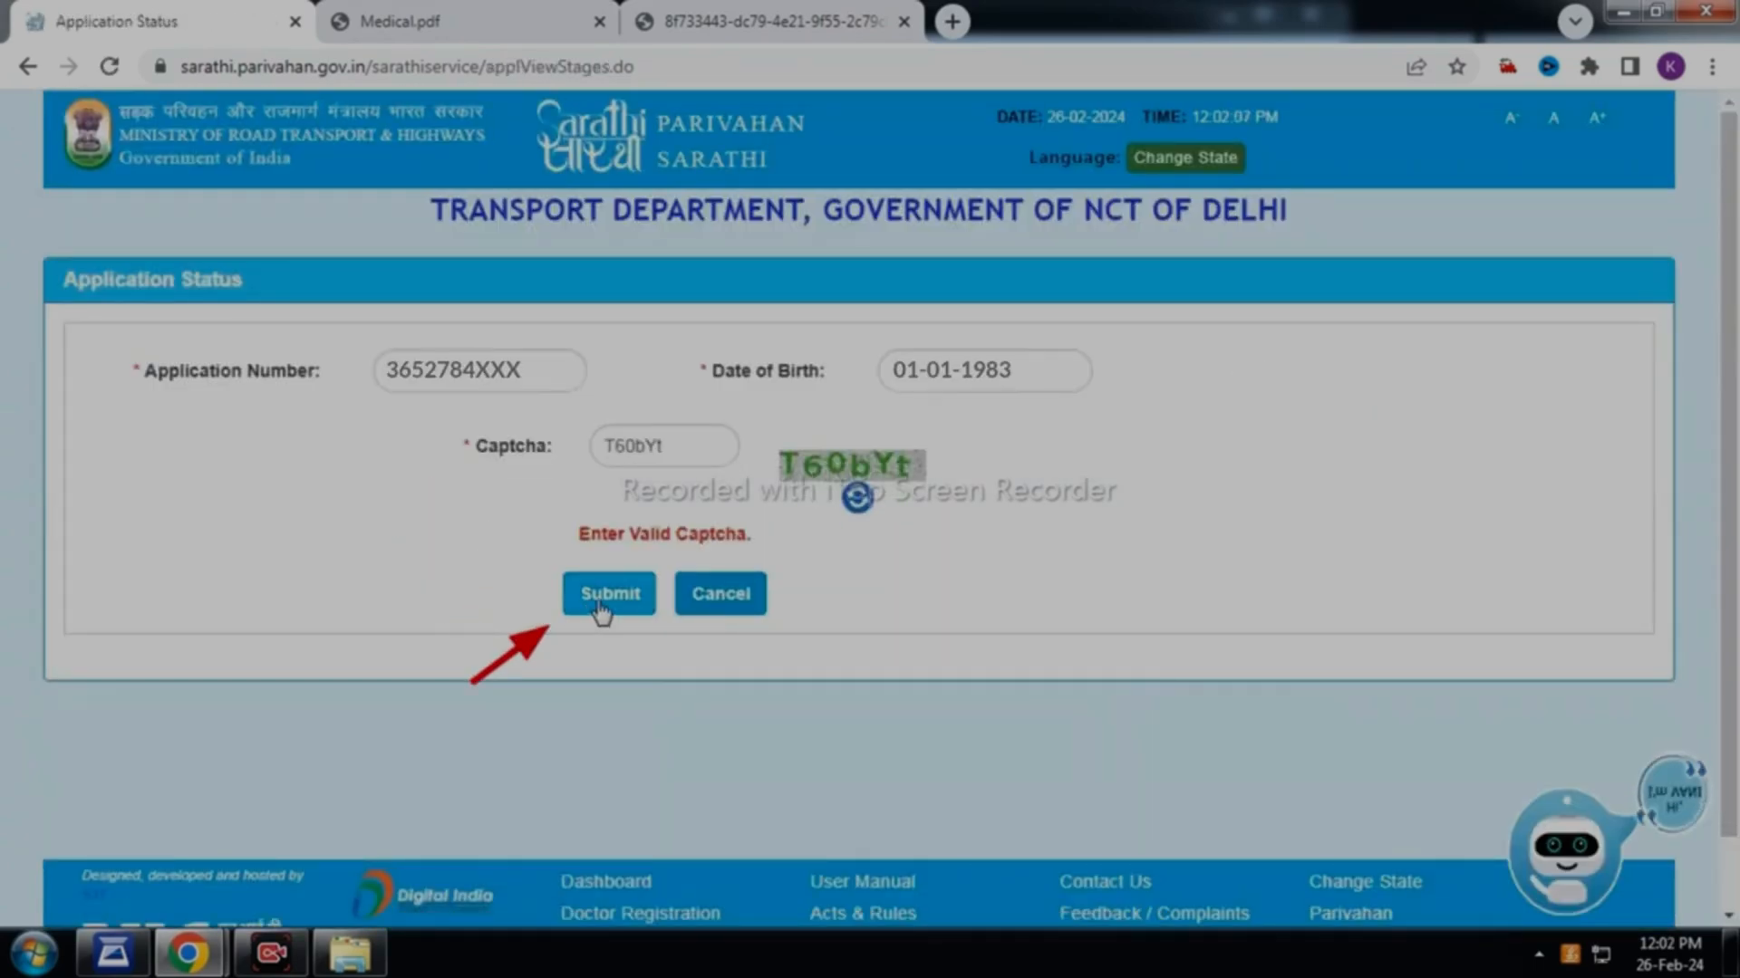
click(601, 608)
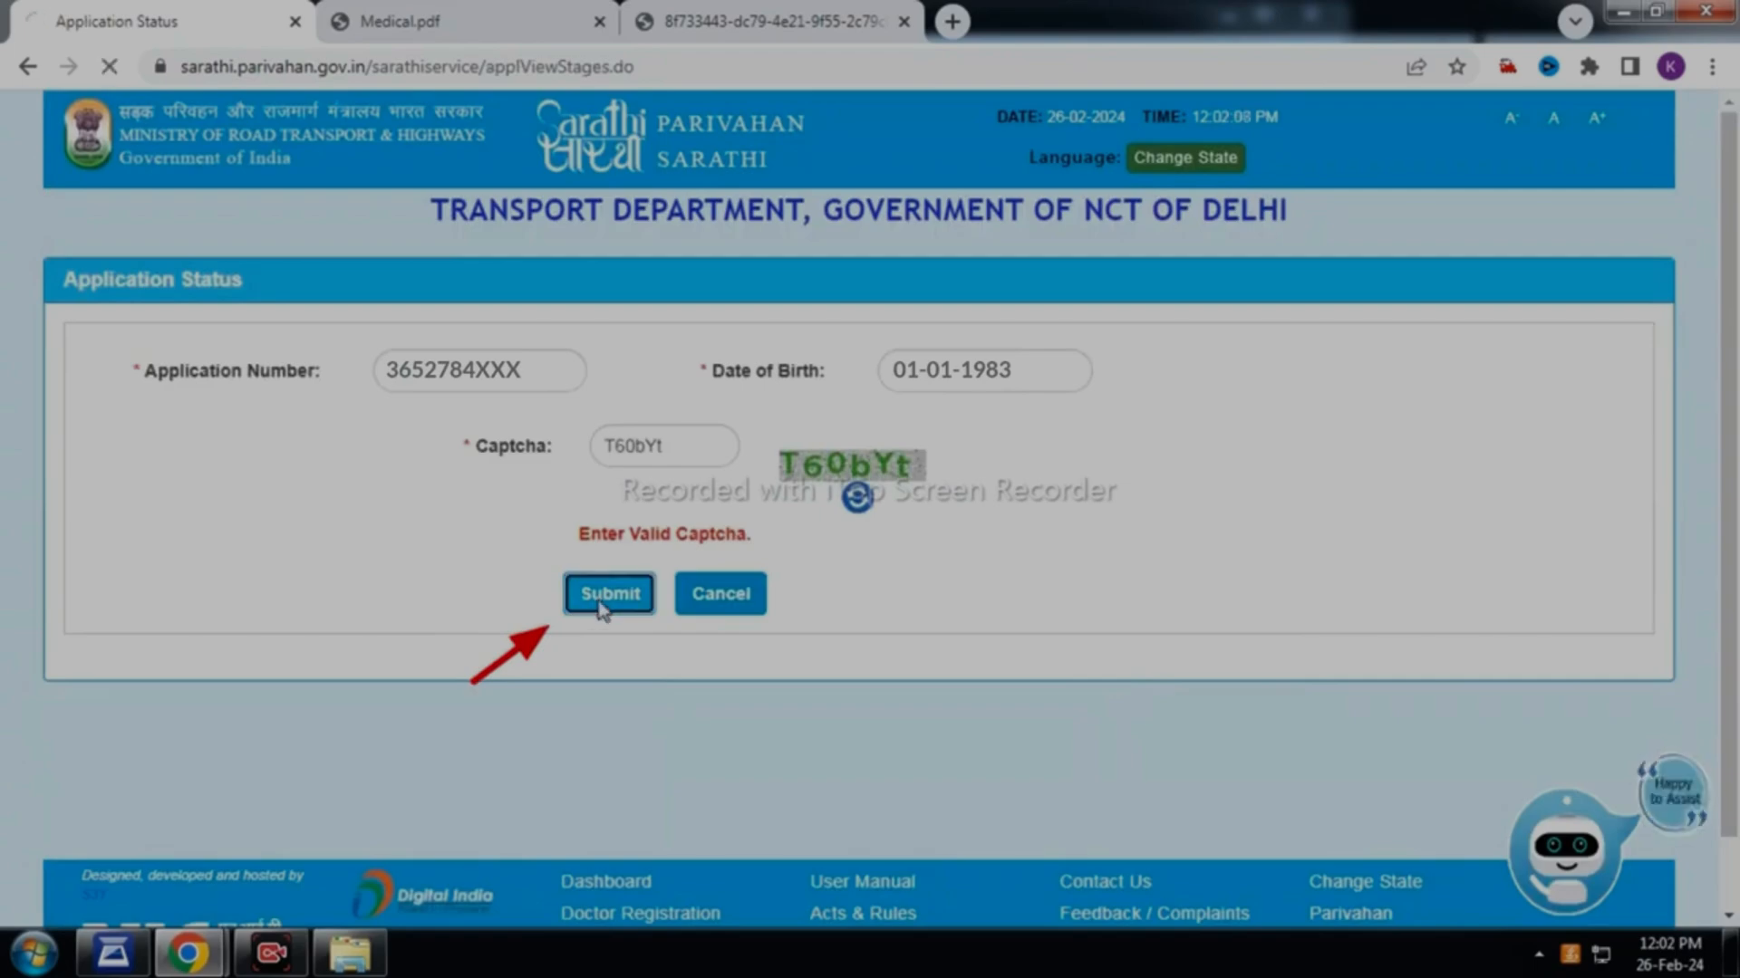
scroll(870, 507, down, 10)
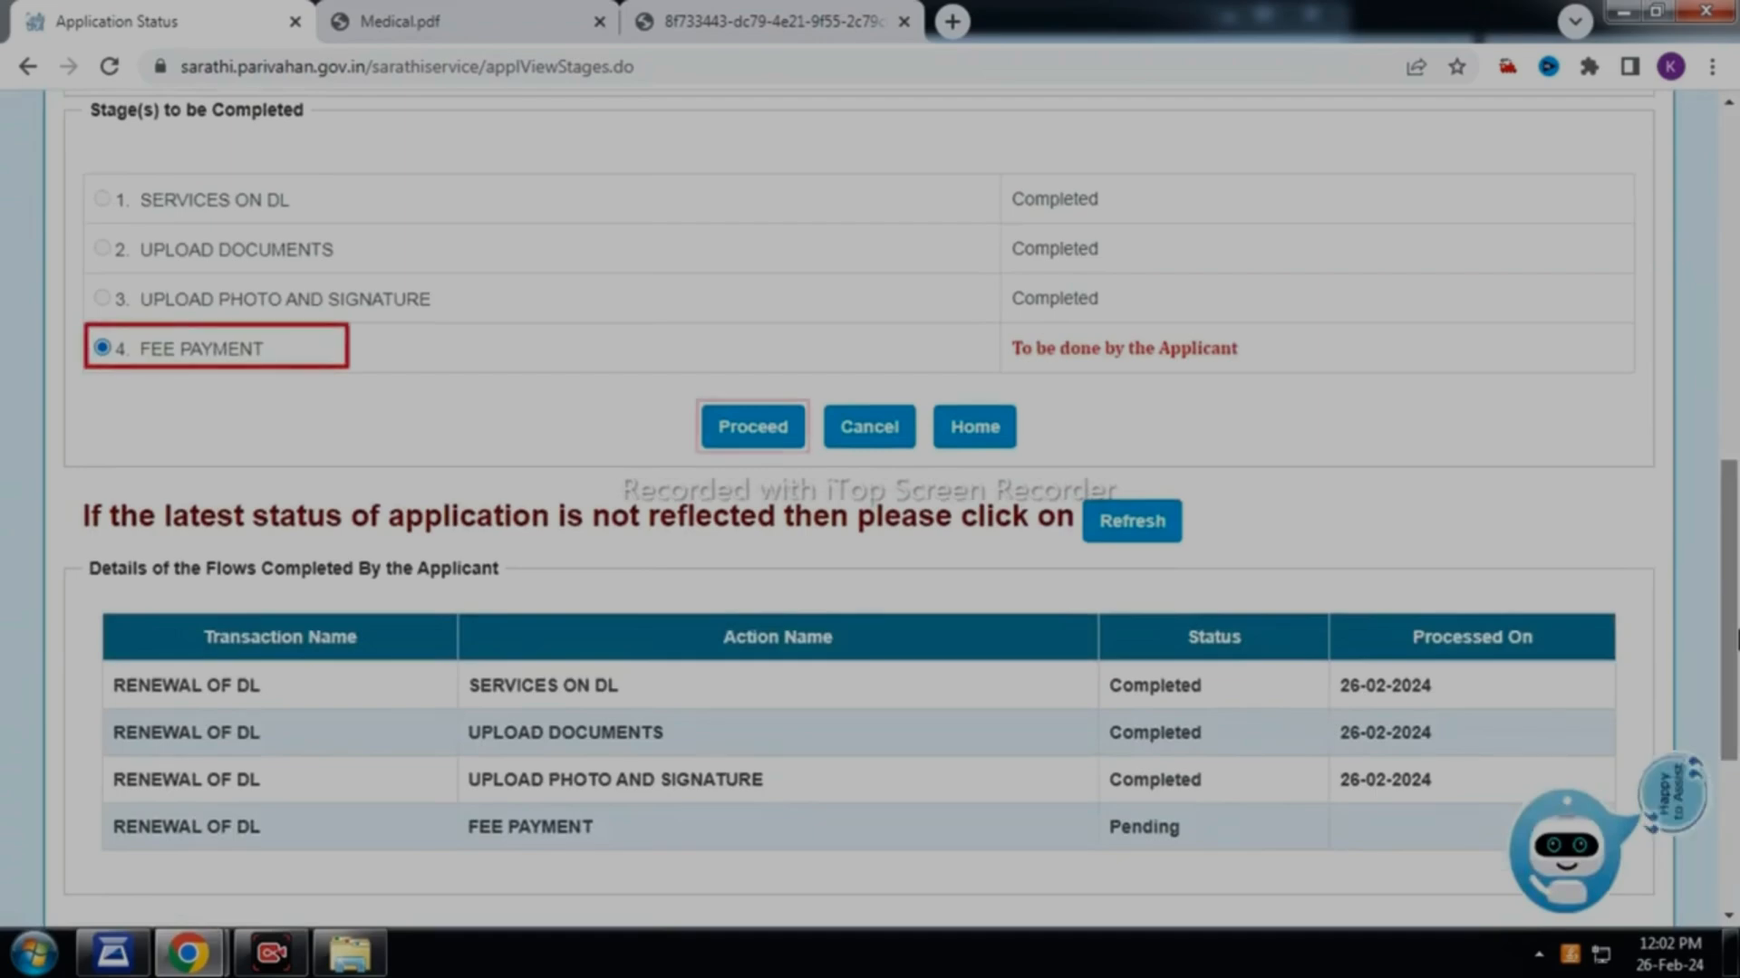
click(745, 442)
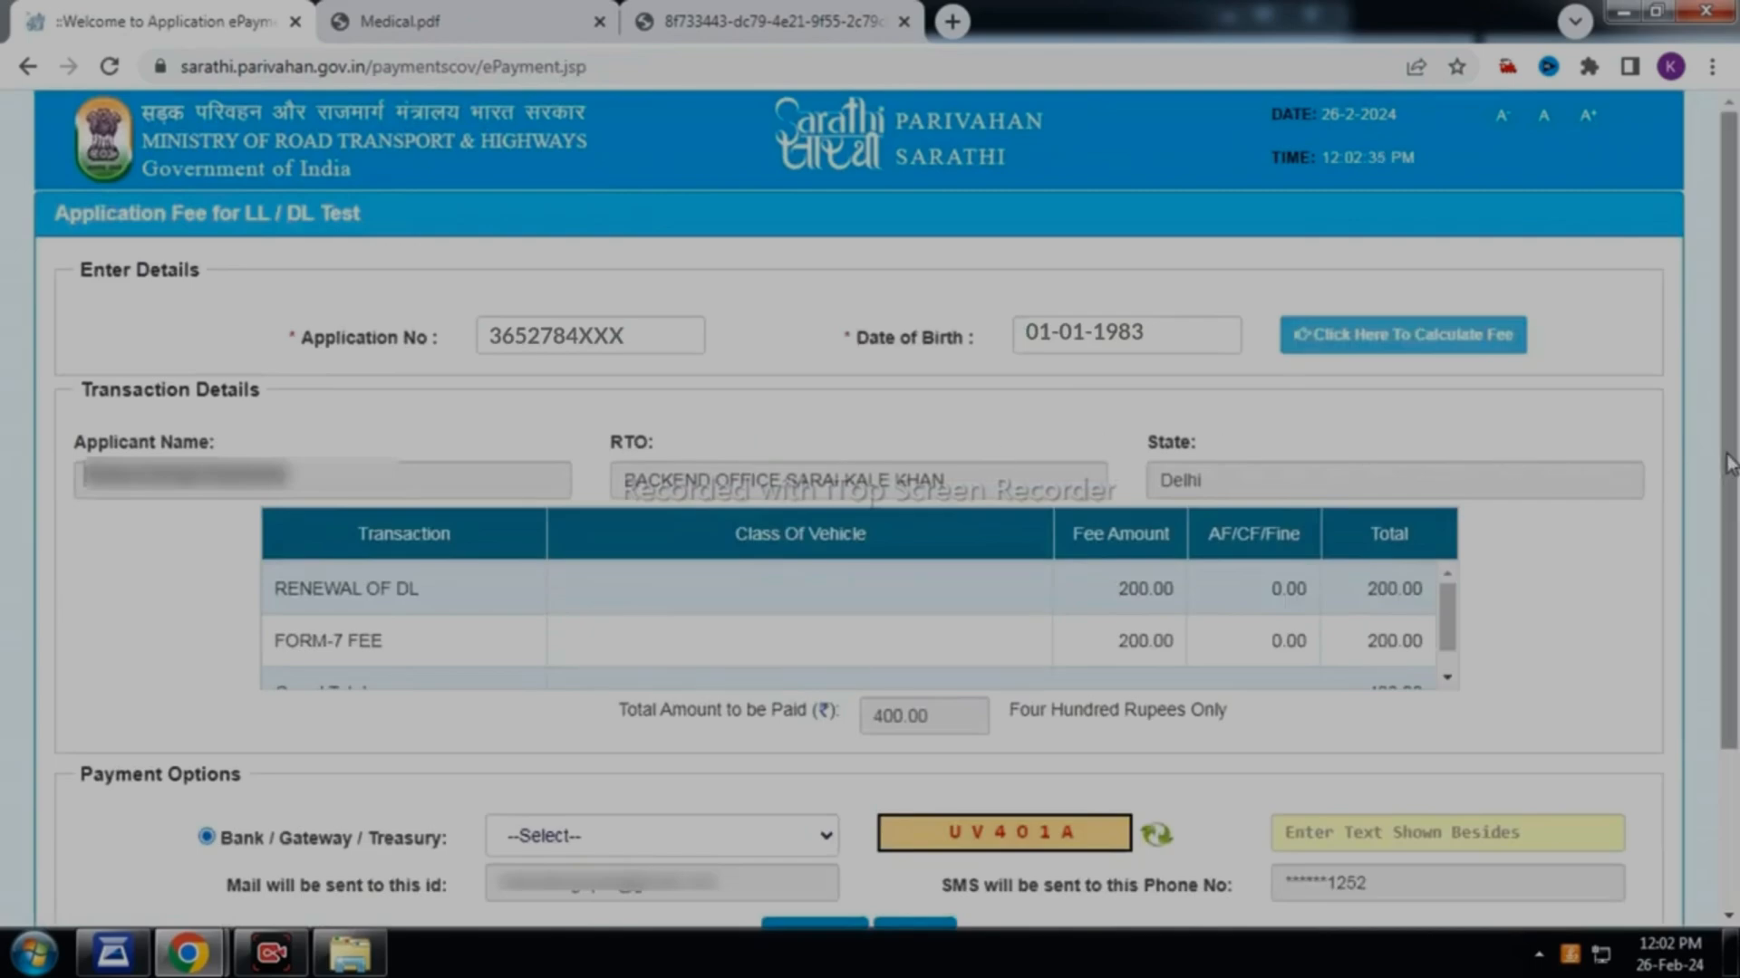
Pay the 400 fee via SBIePay with captcha EDRXUU, accepting the terms and conditions
scroll(1728, 462, down, 2)
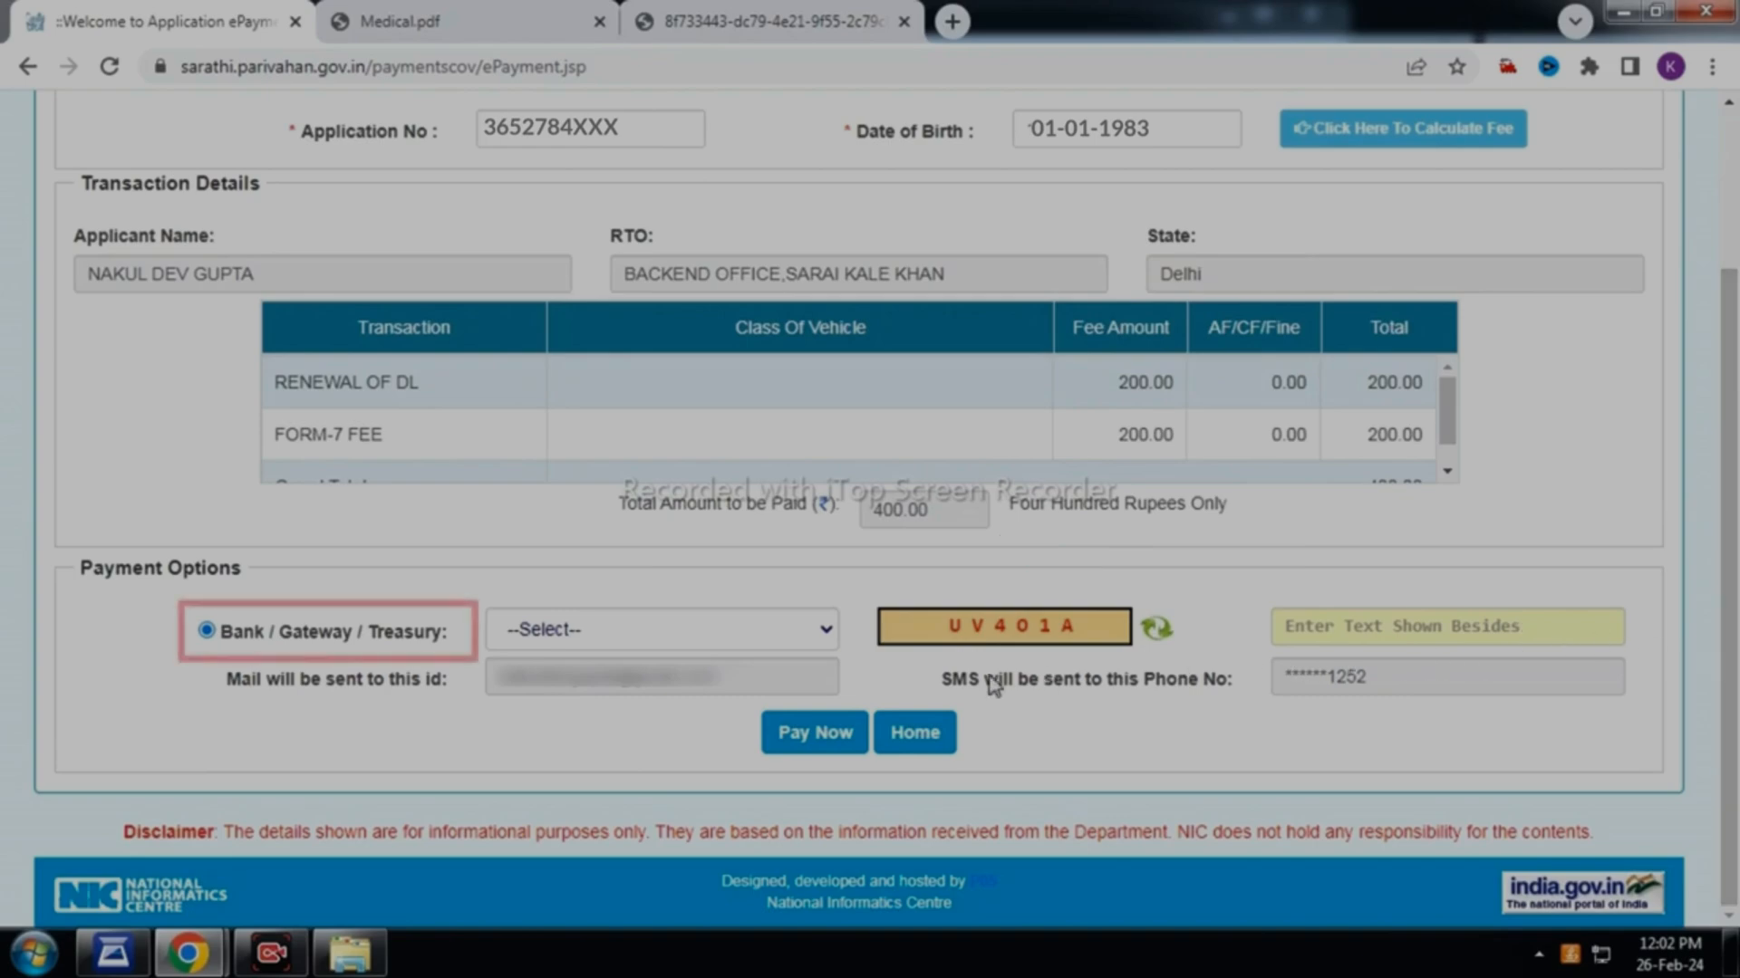
click(819, 640)
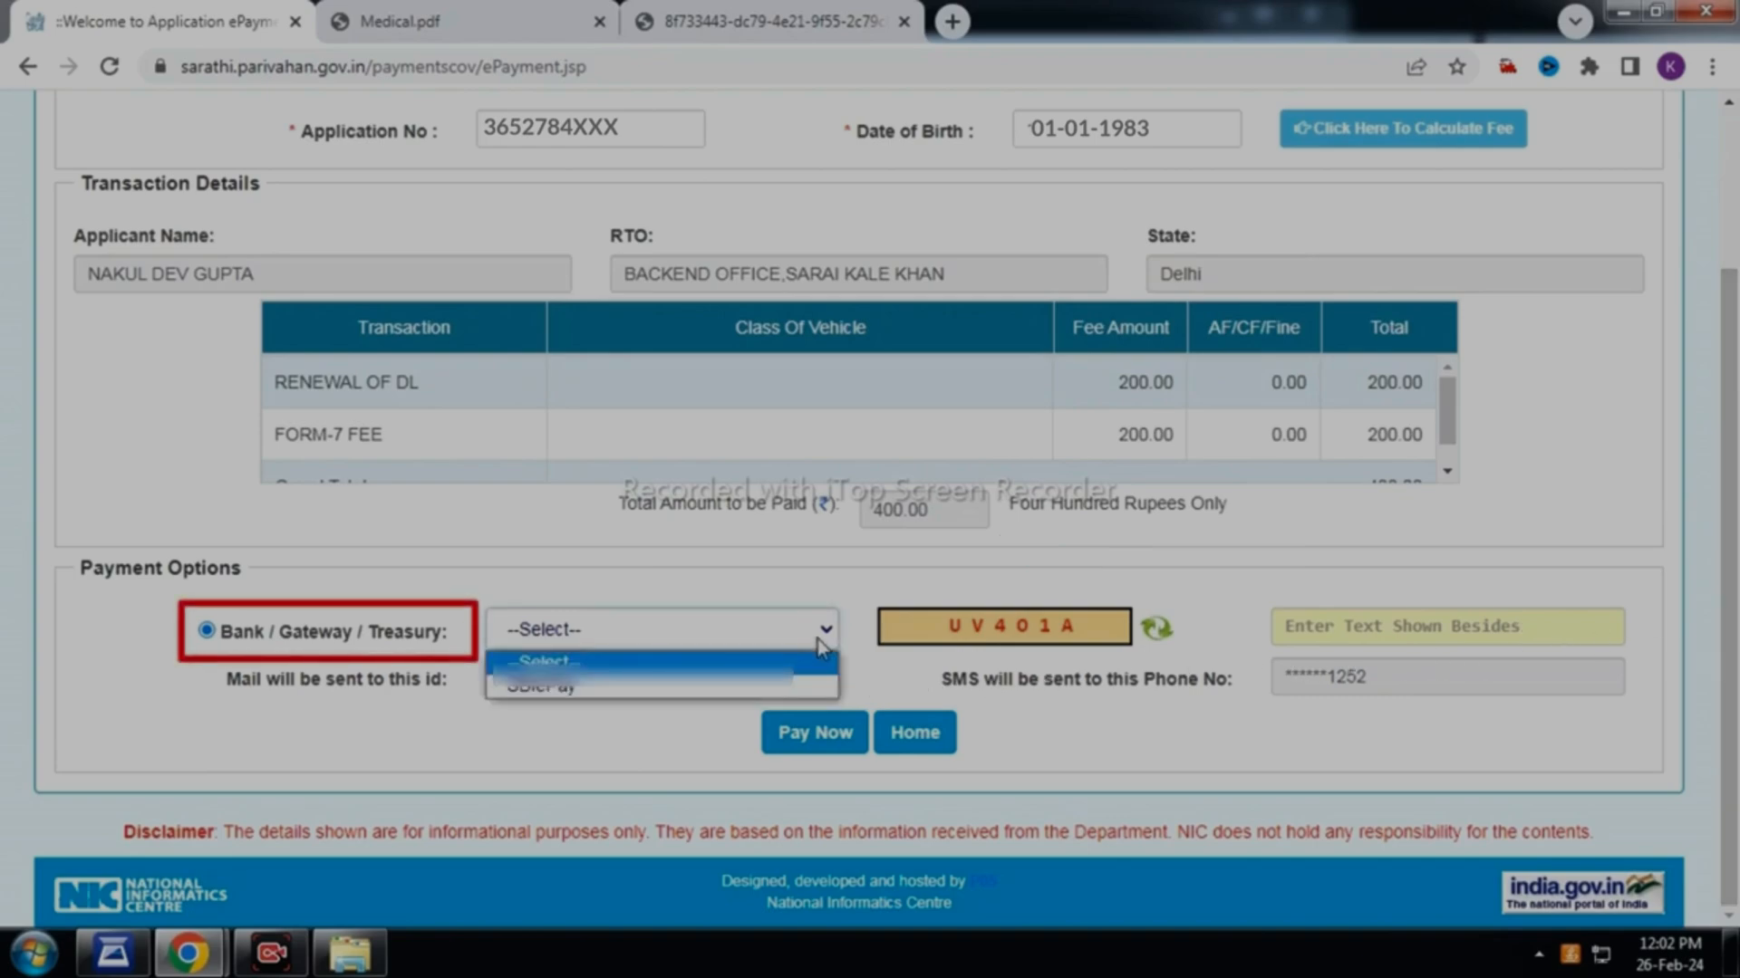
click(763, 685)
text(ED)
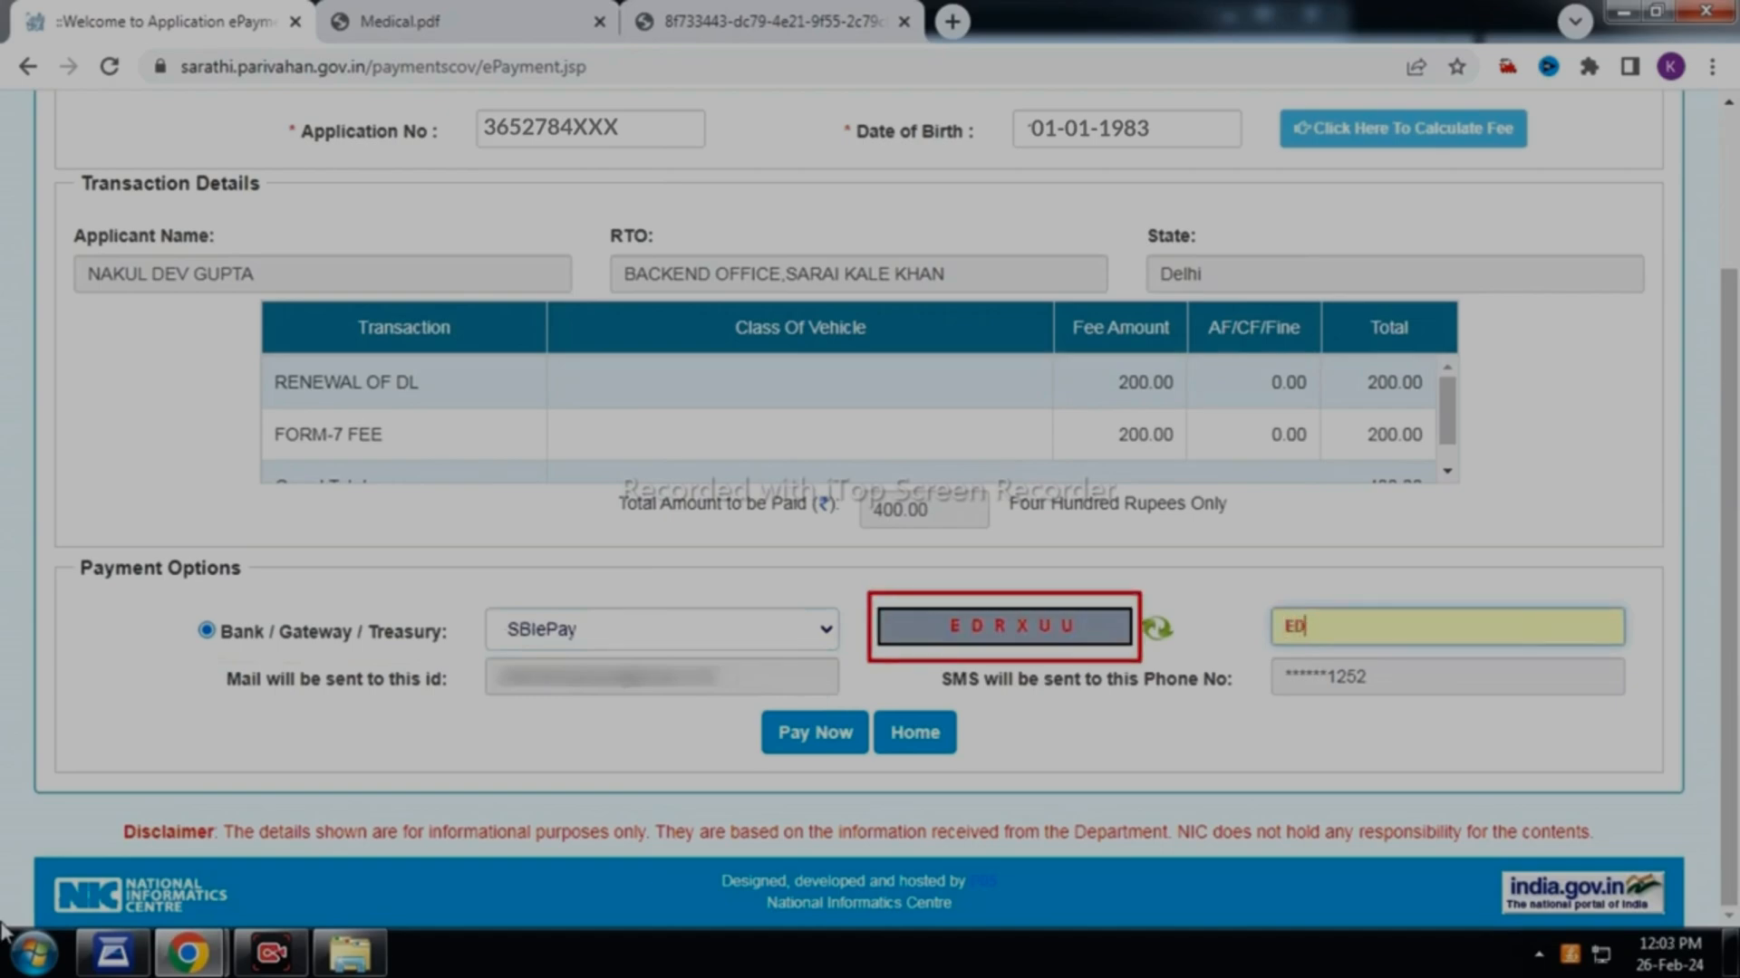
text(RXUU)
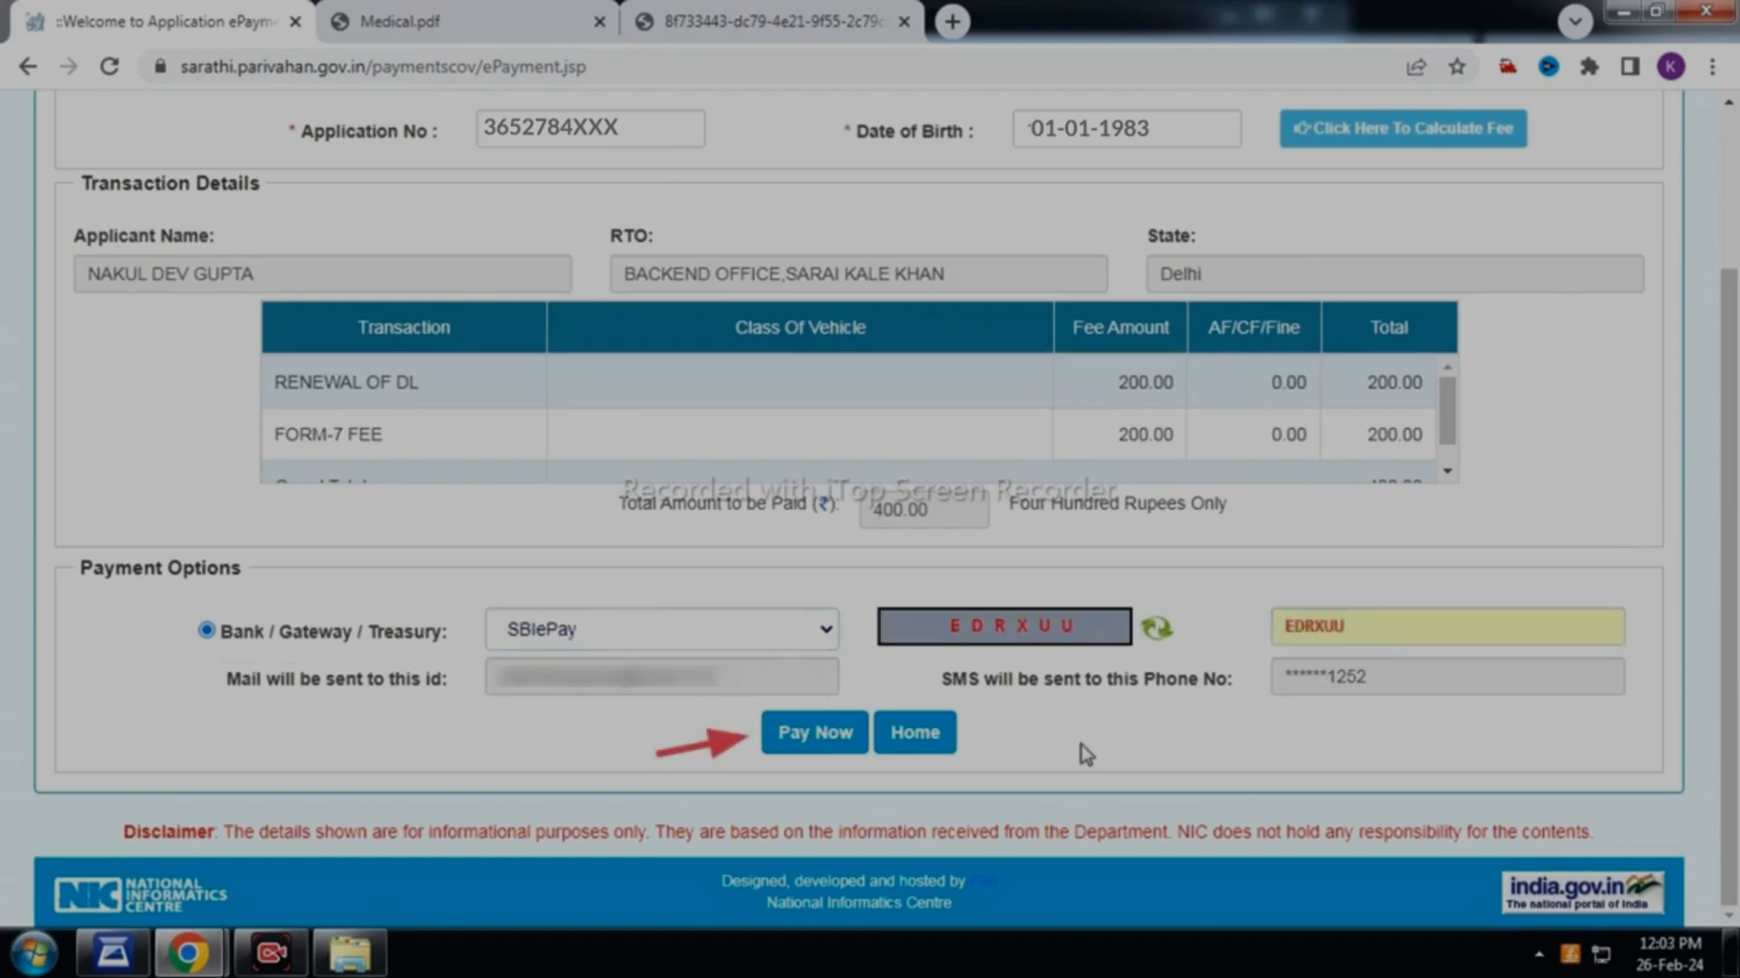
click(815, 739)
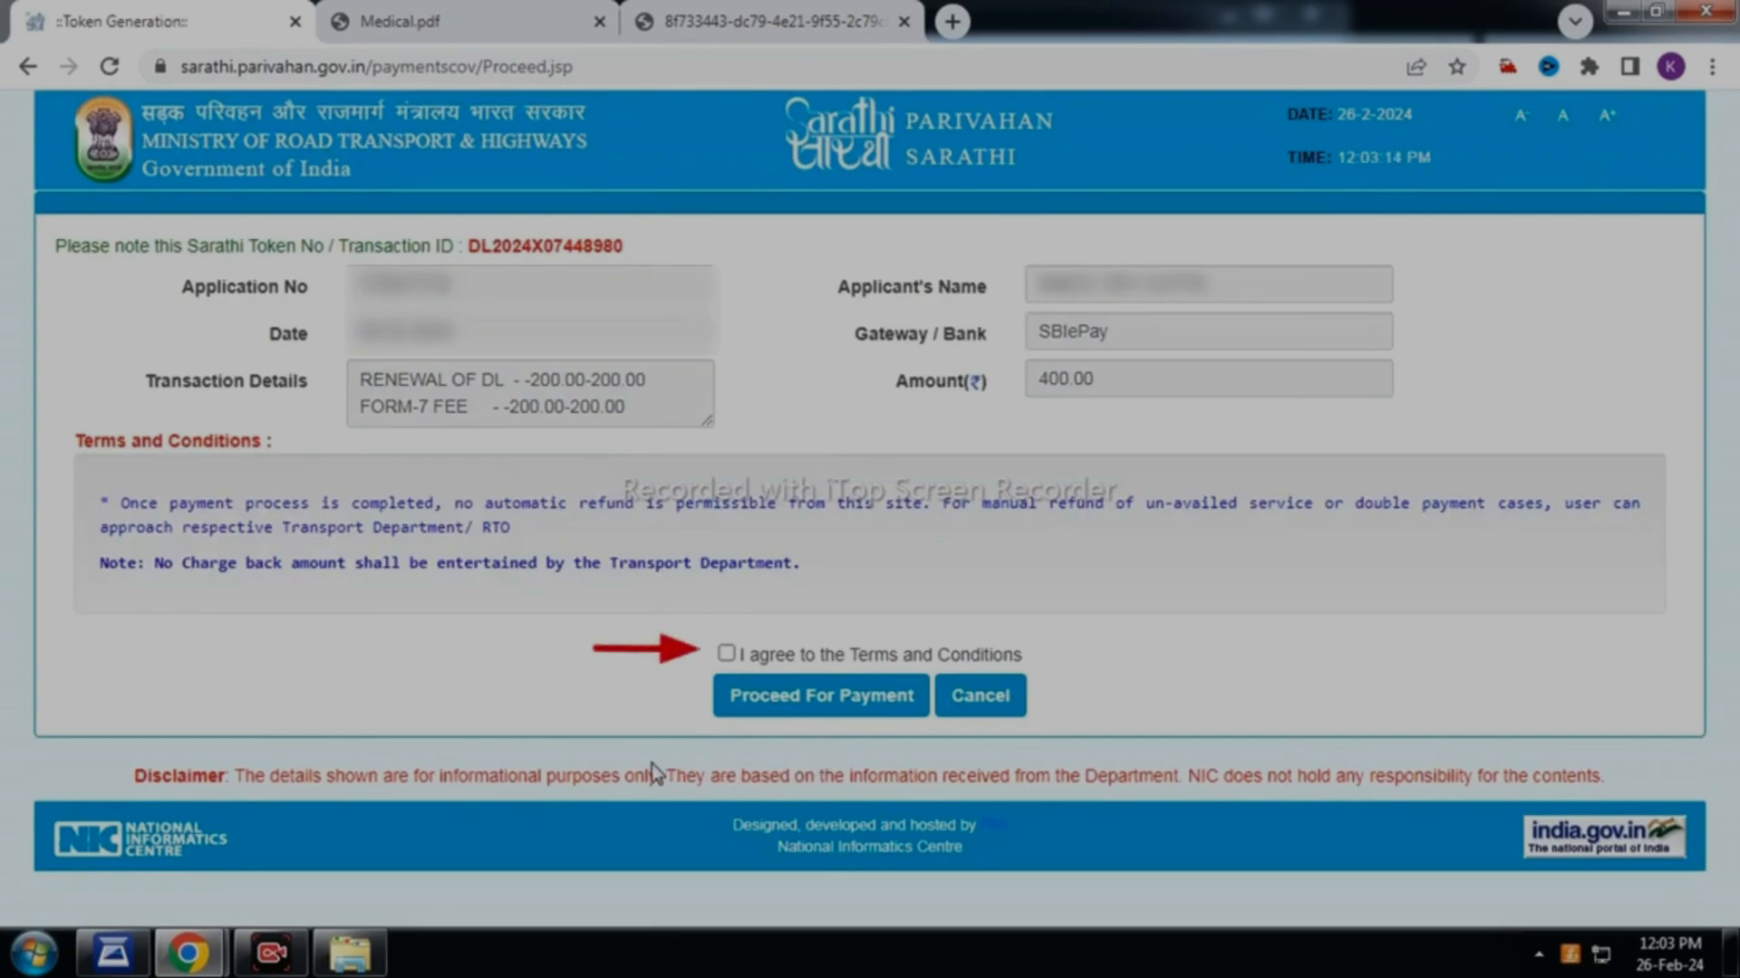
click(727, 654)
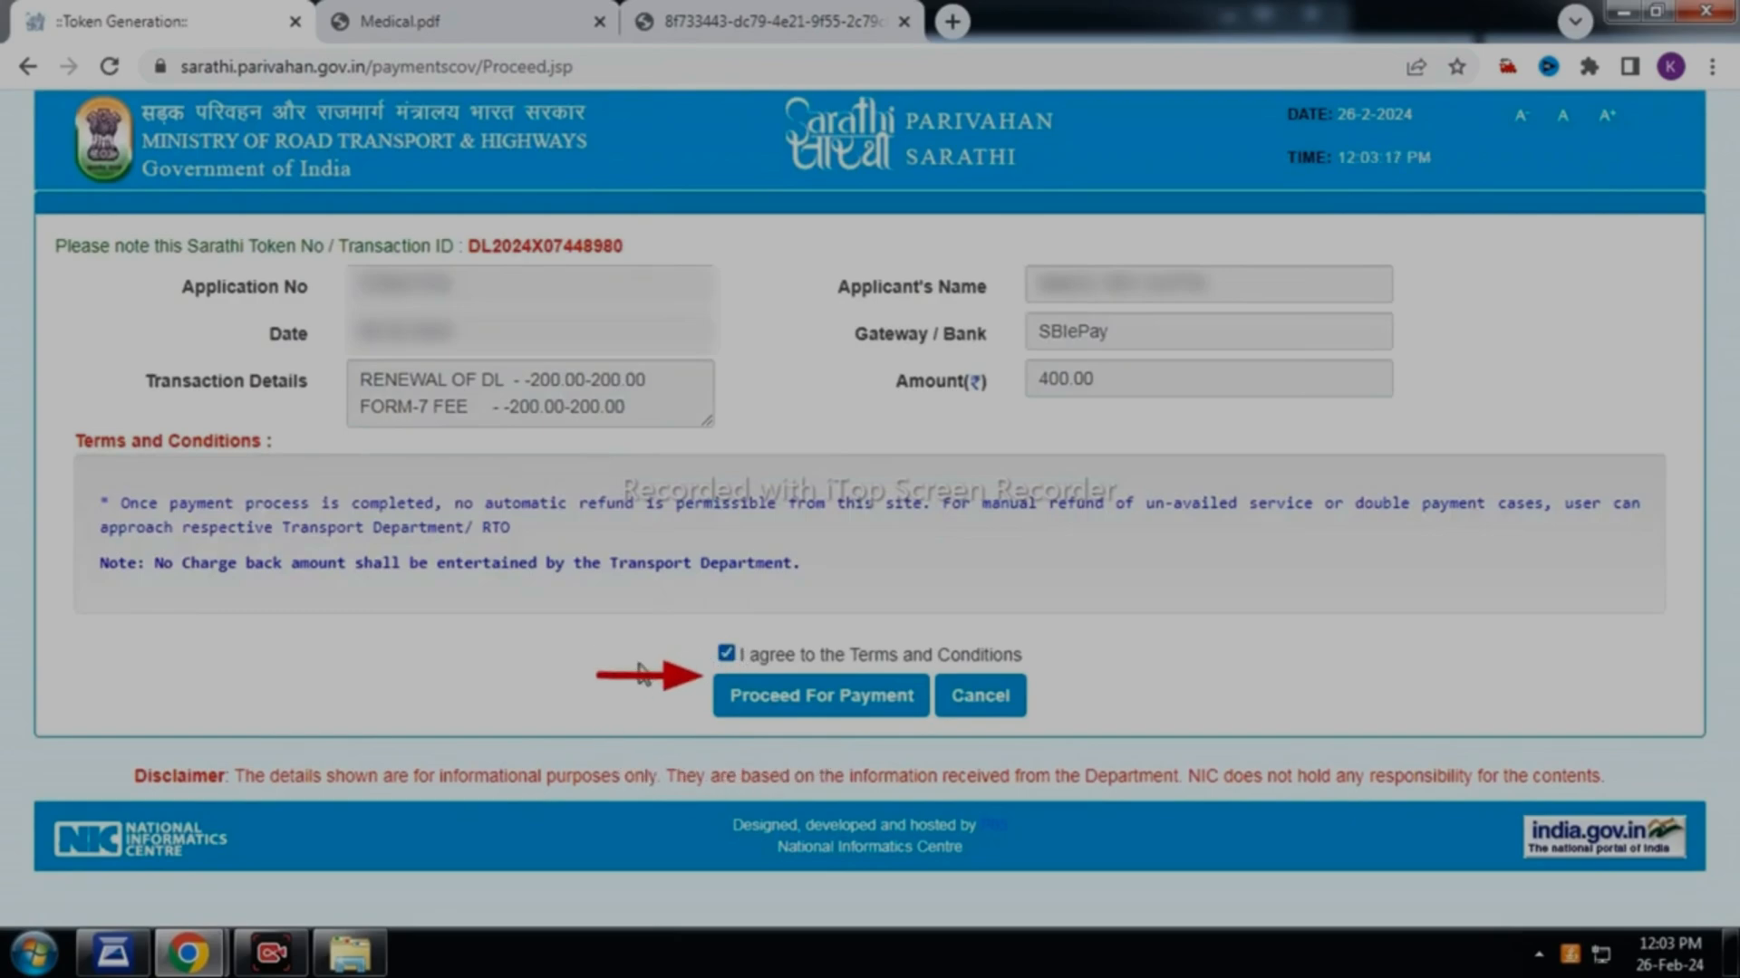
click(778, 702)
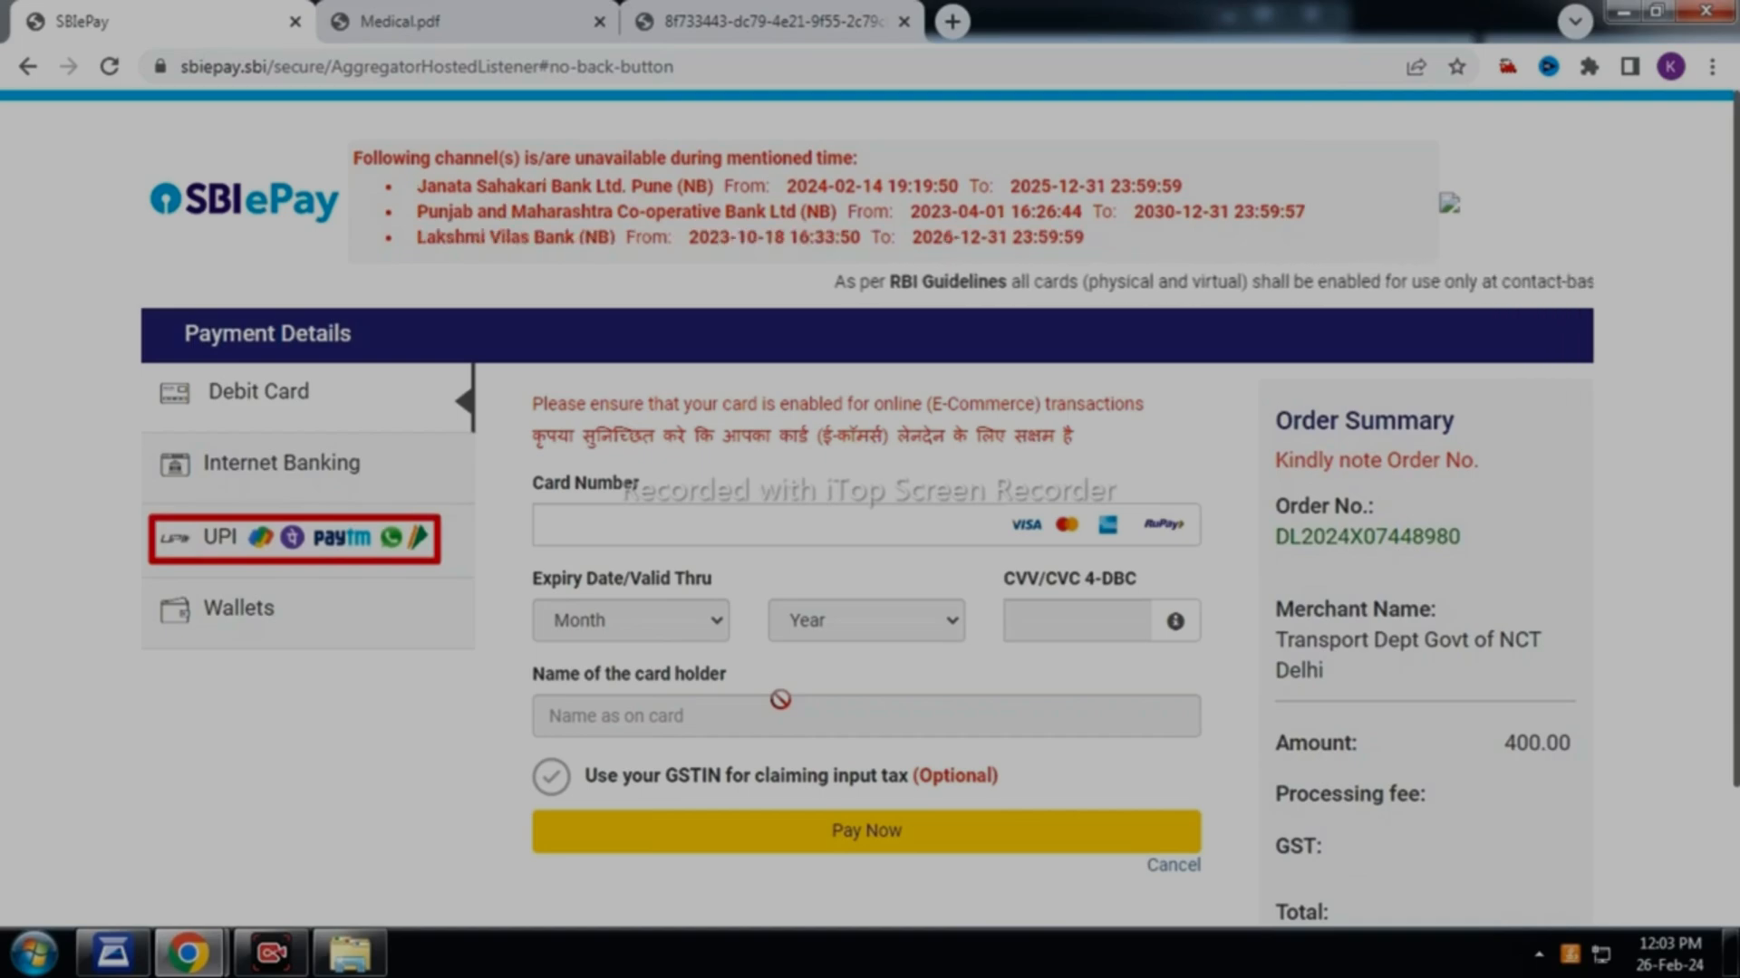
Pay the 400 fee in SBIePay using the UPI QR code option
click(341, 543)
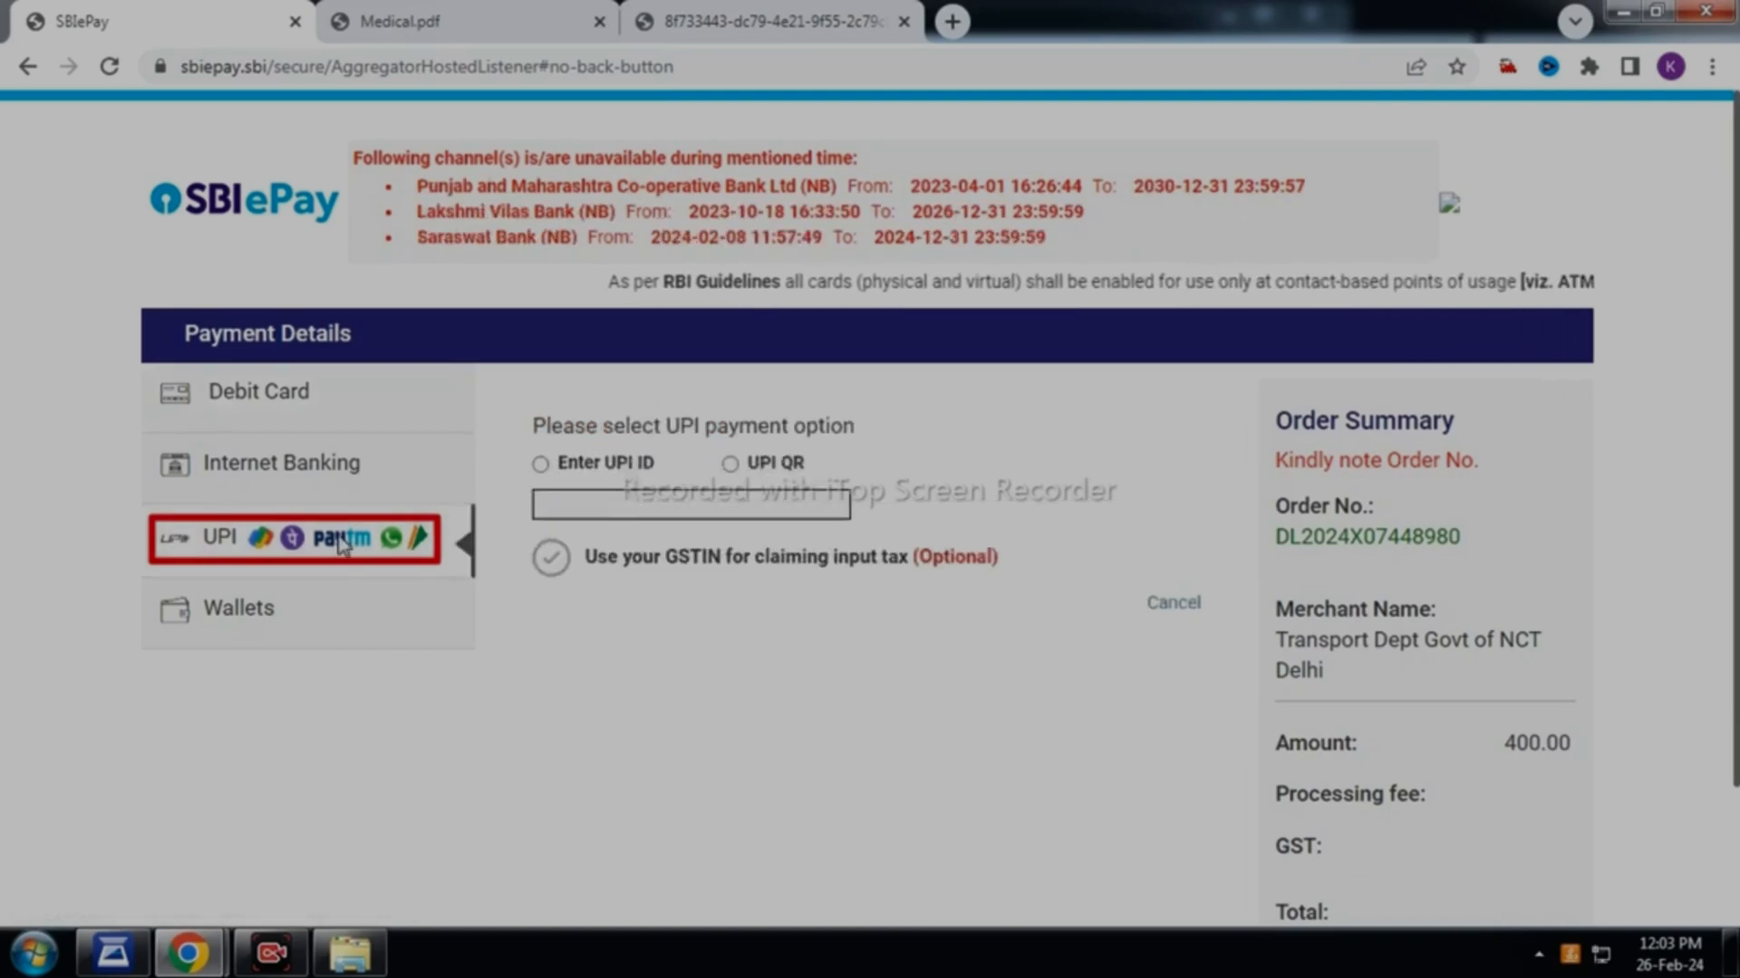
click(730, 464)
click(740, 615)
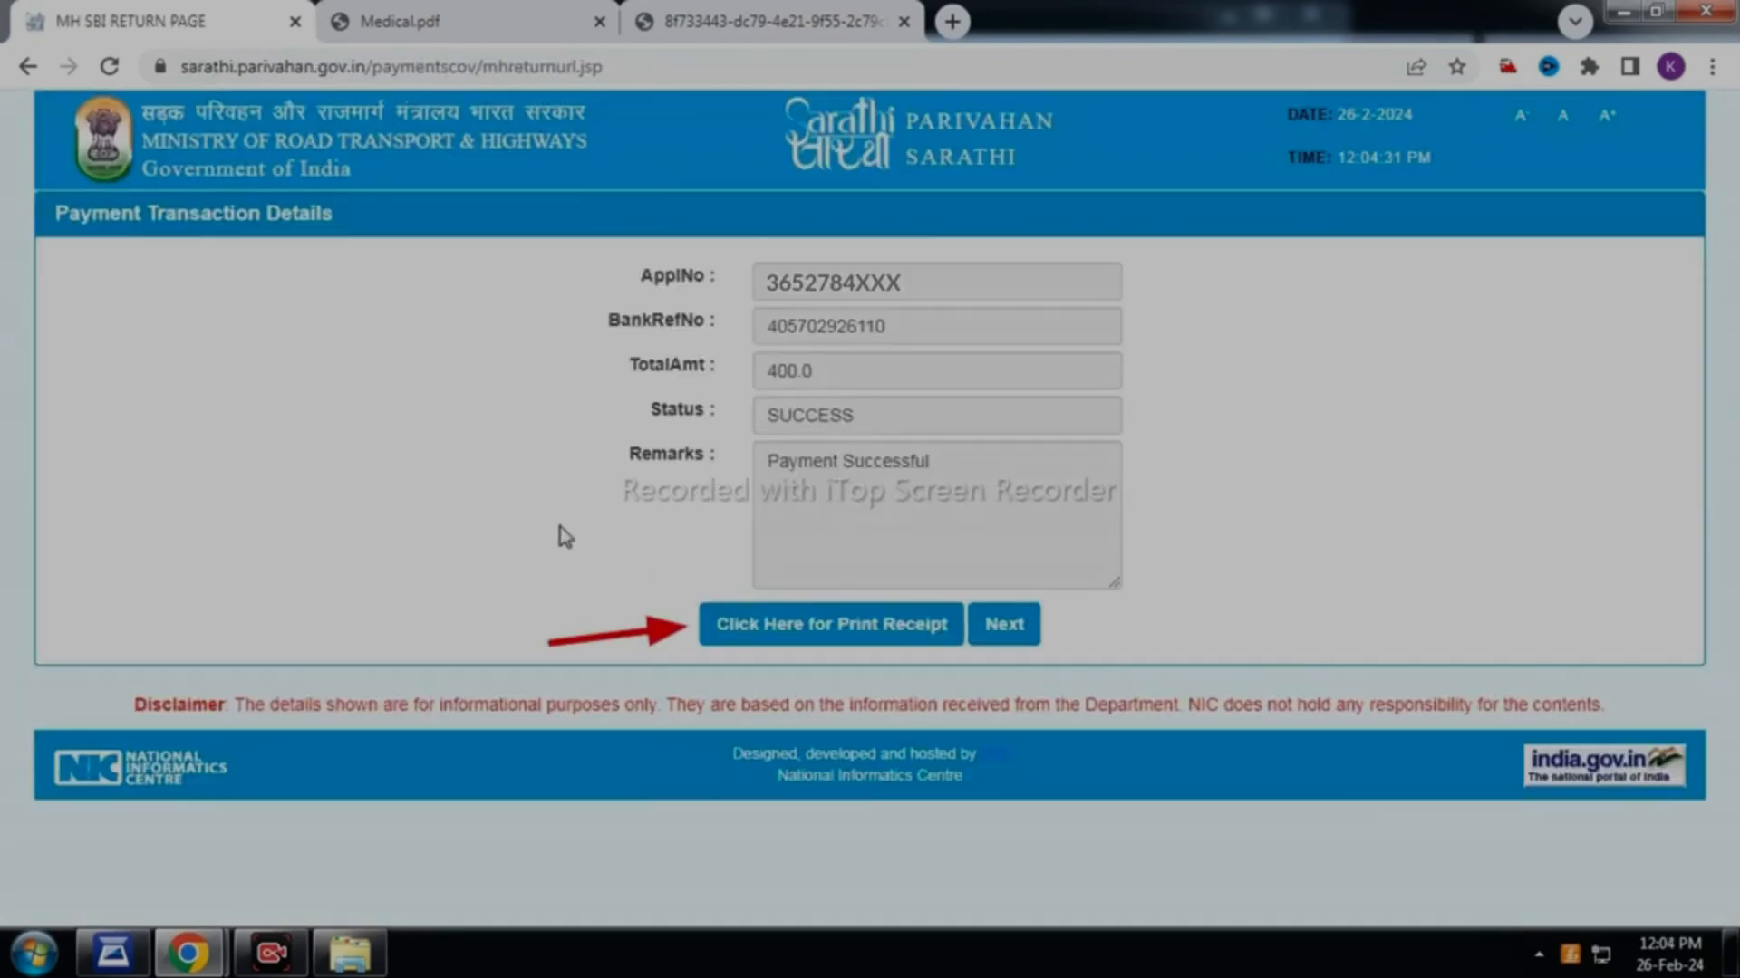
click(788, 632)
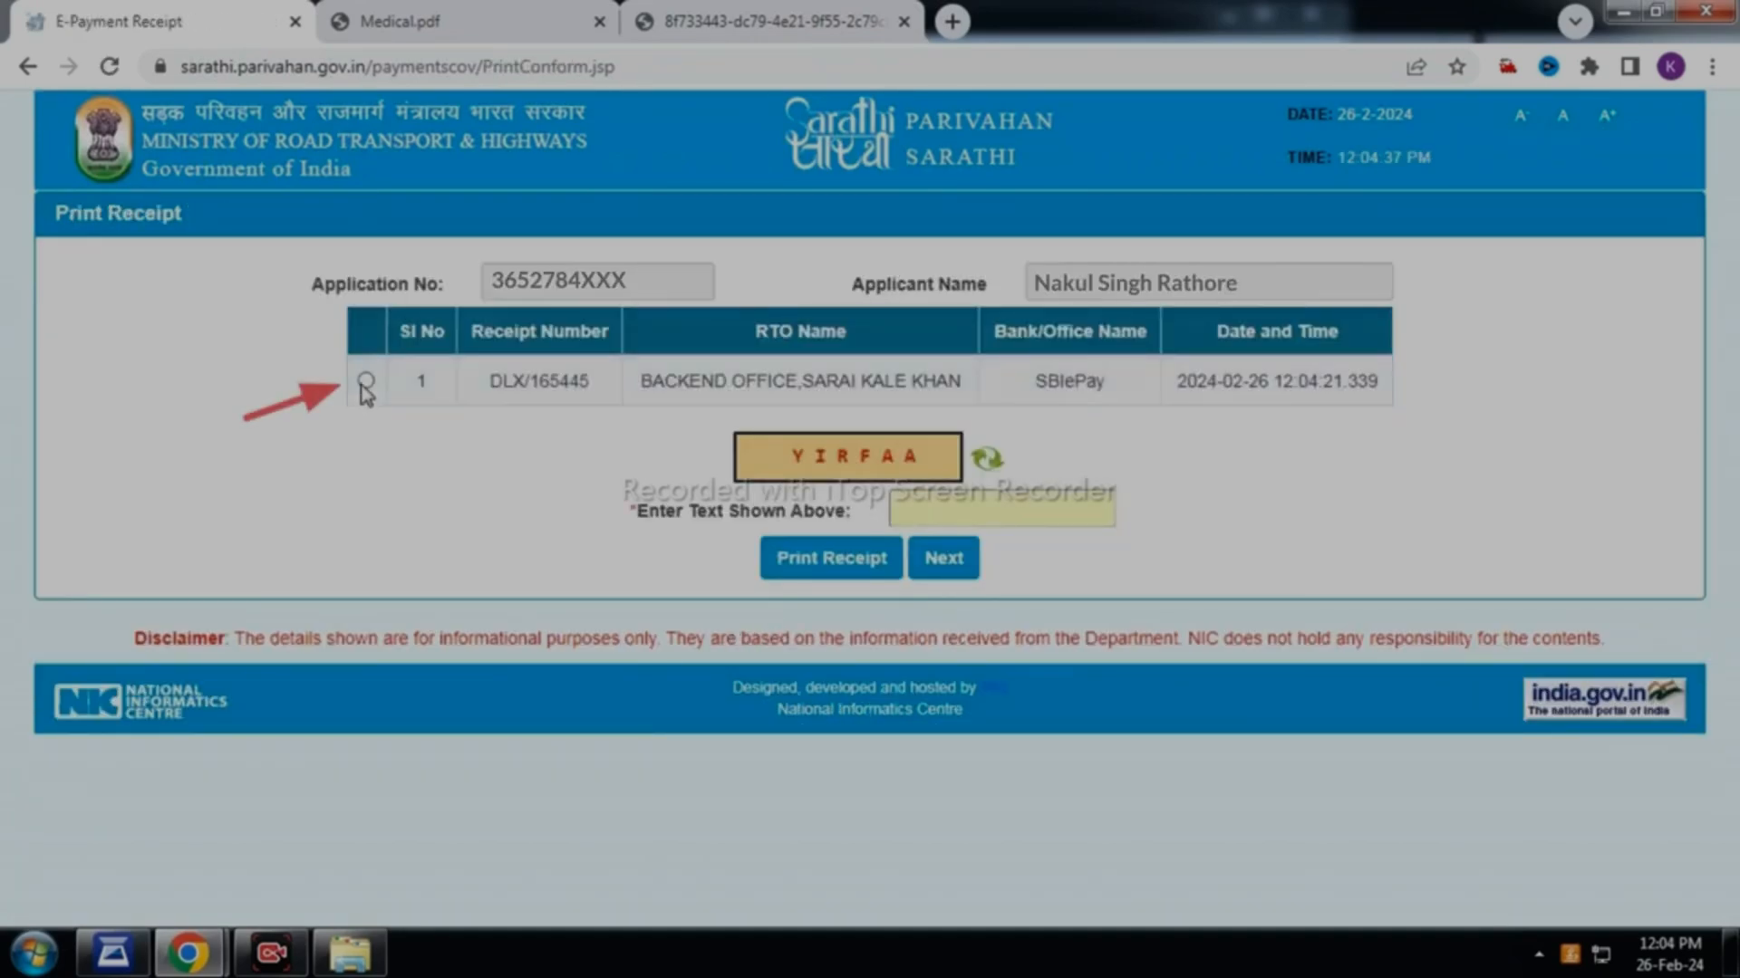
click(365, 381)
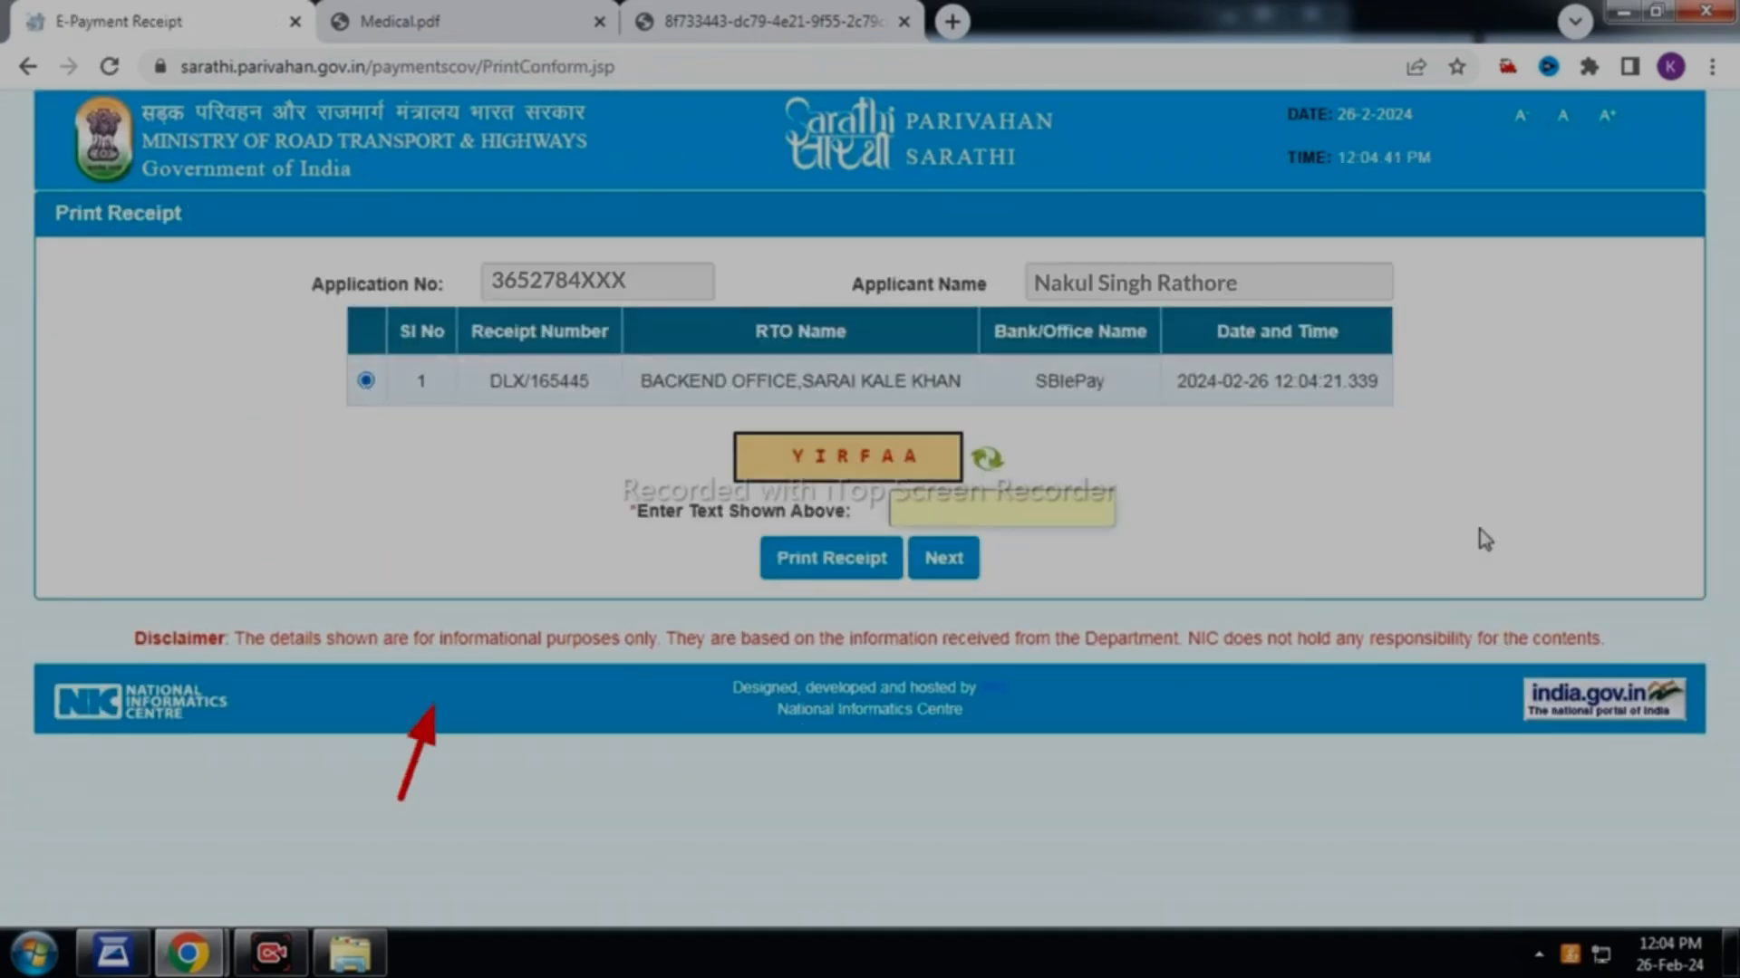
text(YI)
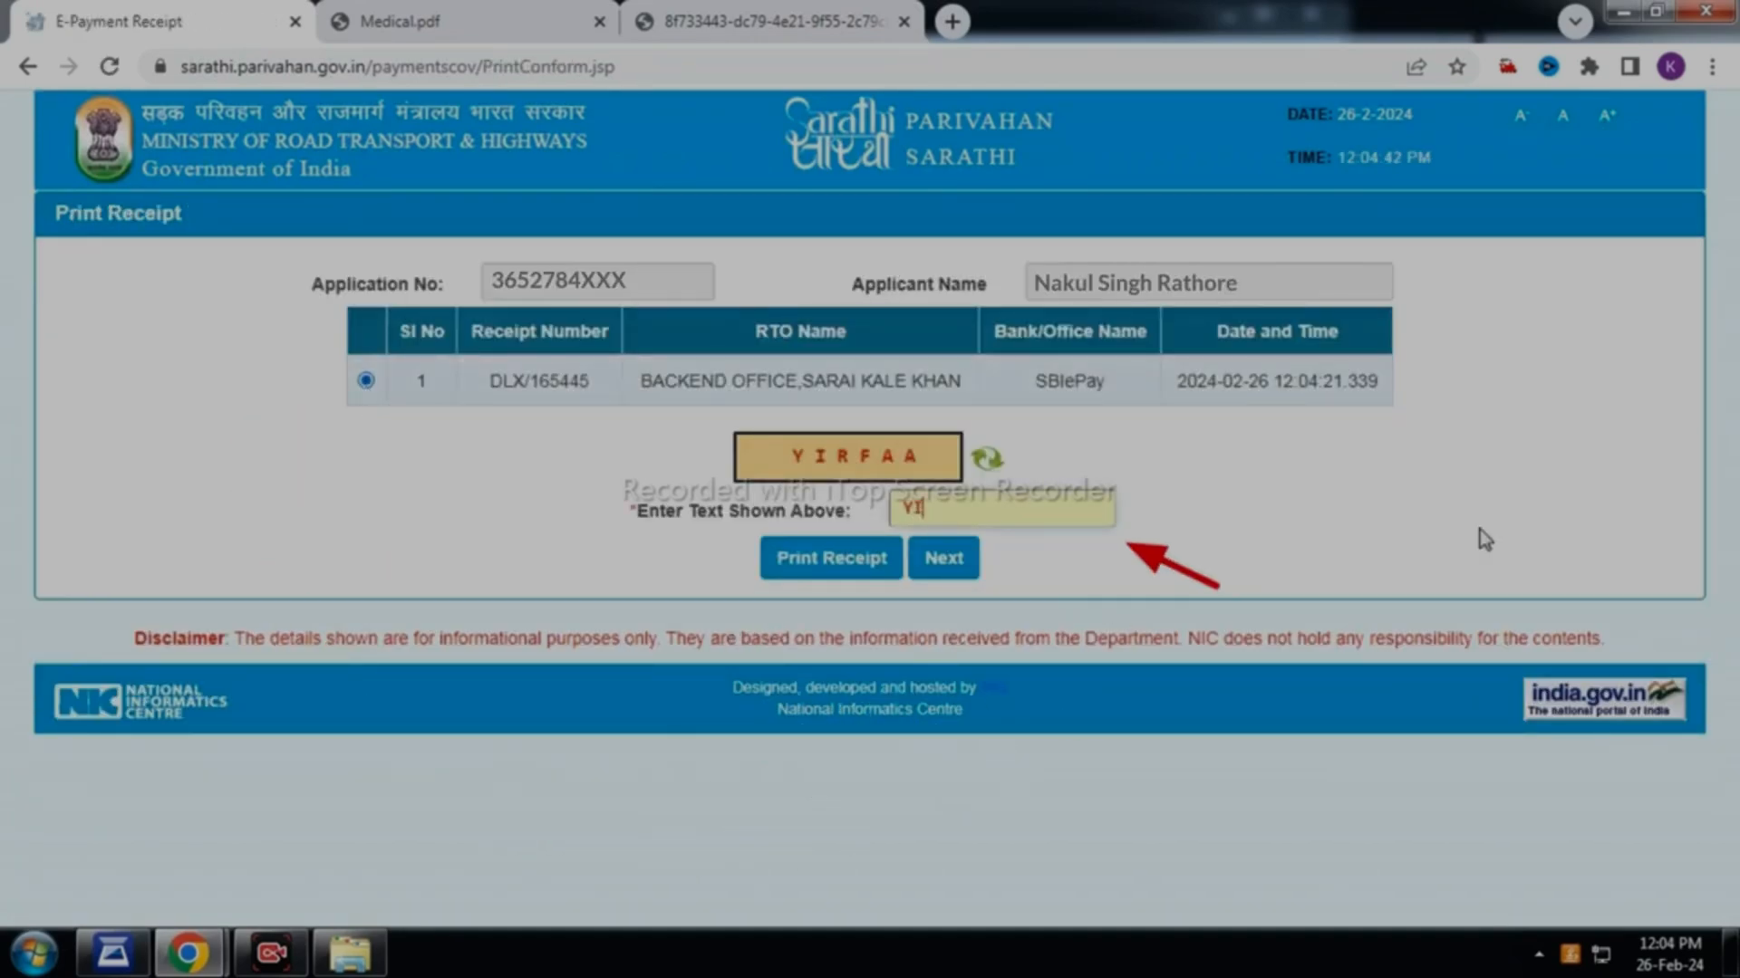
text(RFAA)
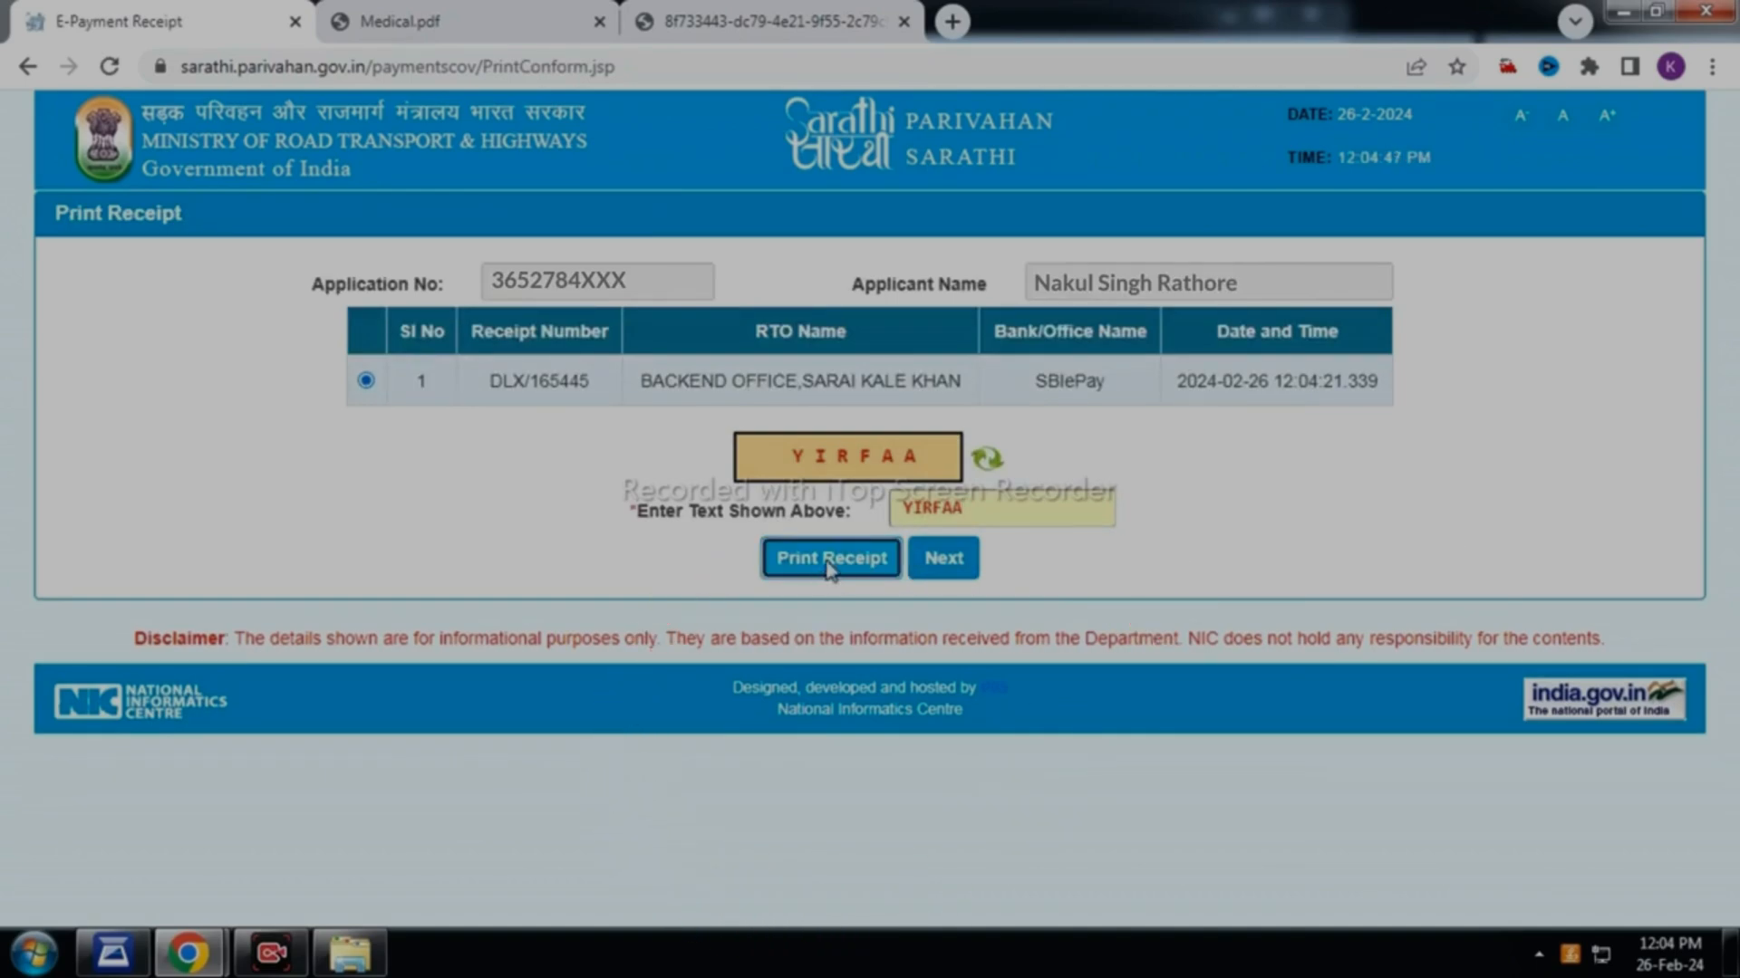
click(884, 558)
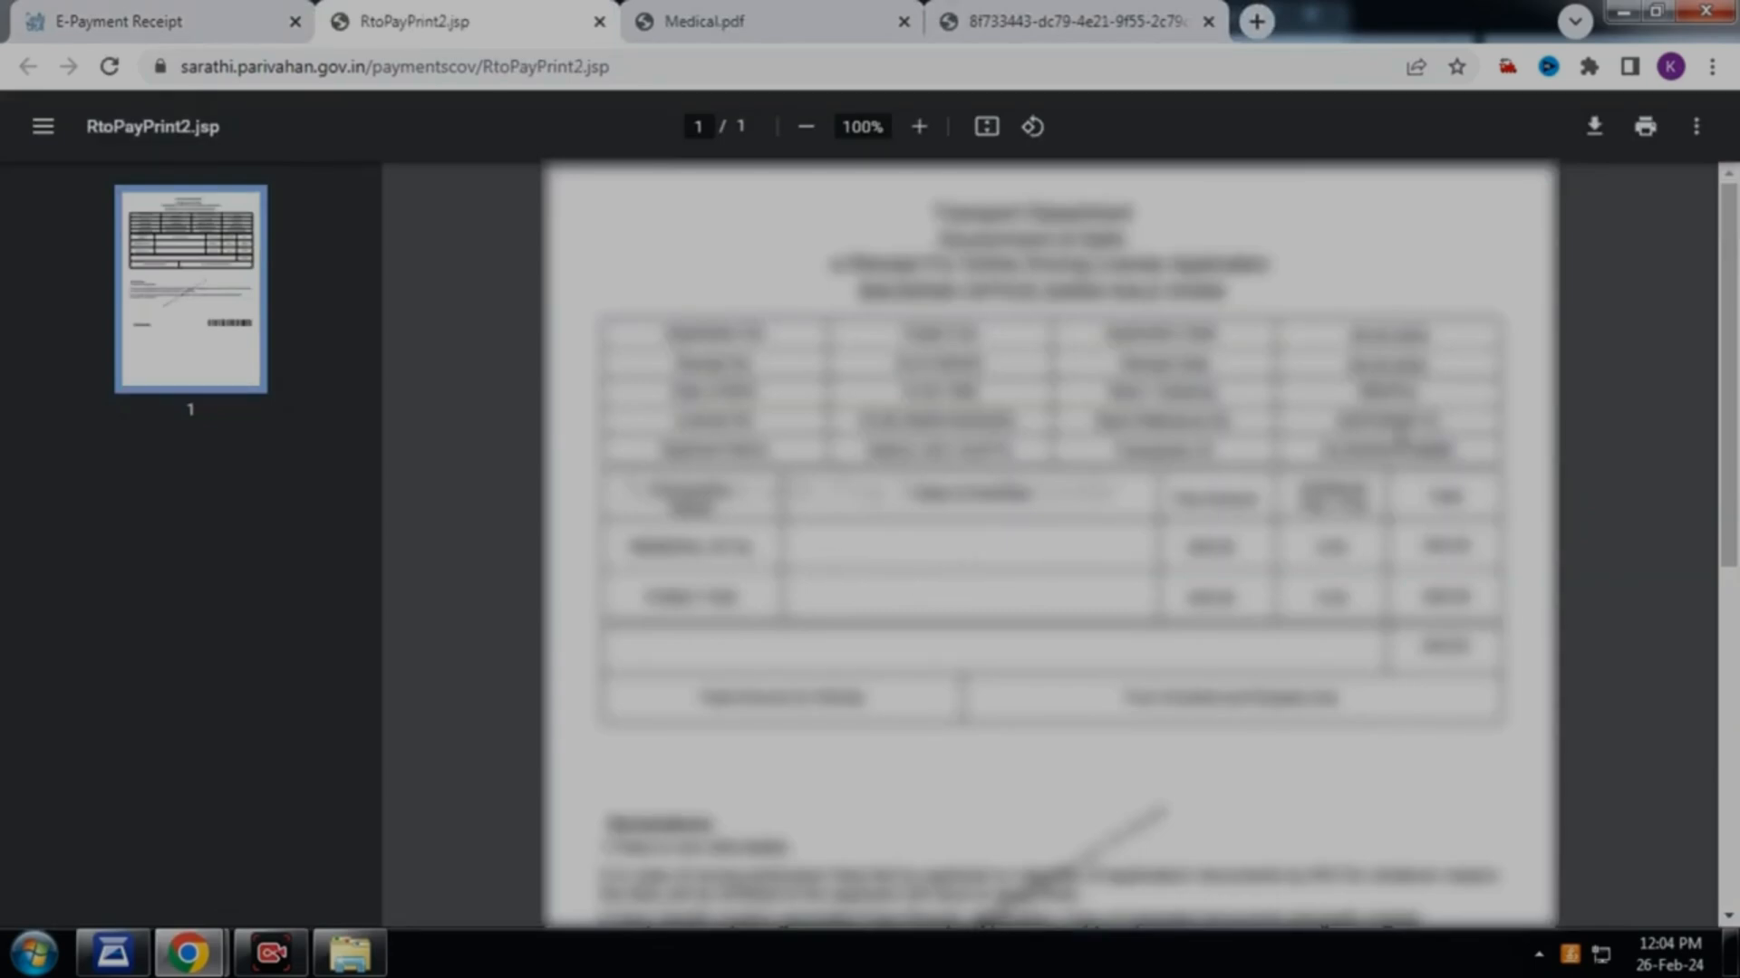
Print the receipt on the chosen printer and return to the Print Receipt page
click(1646, 128)
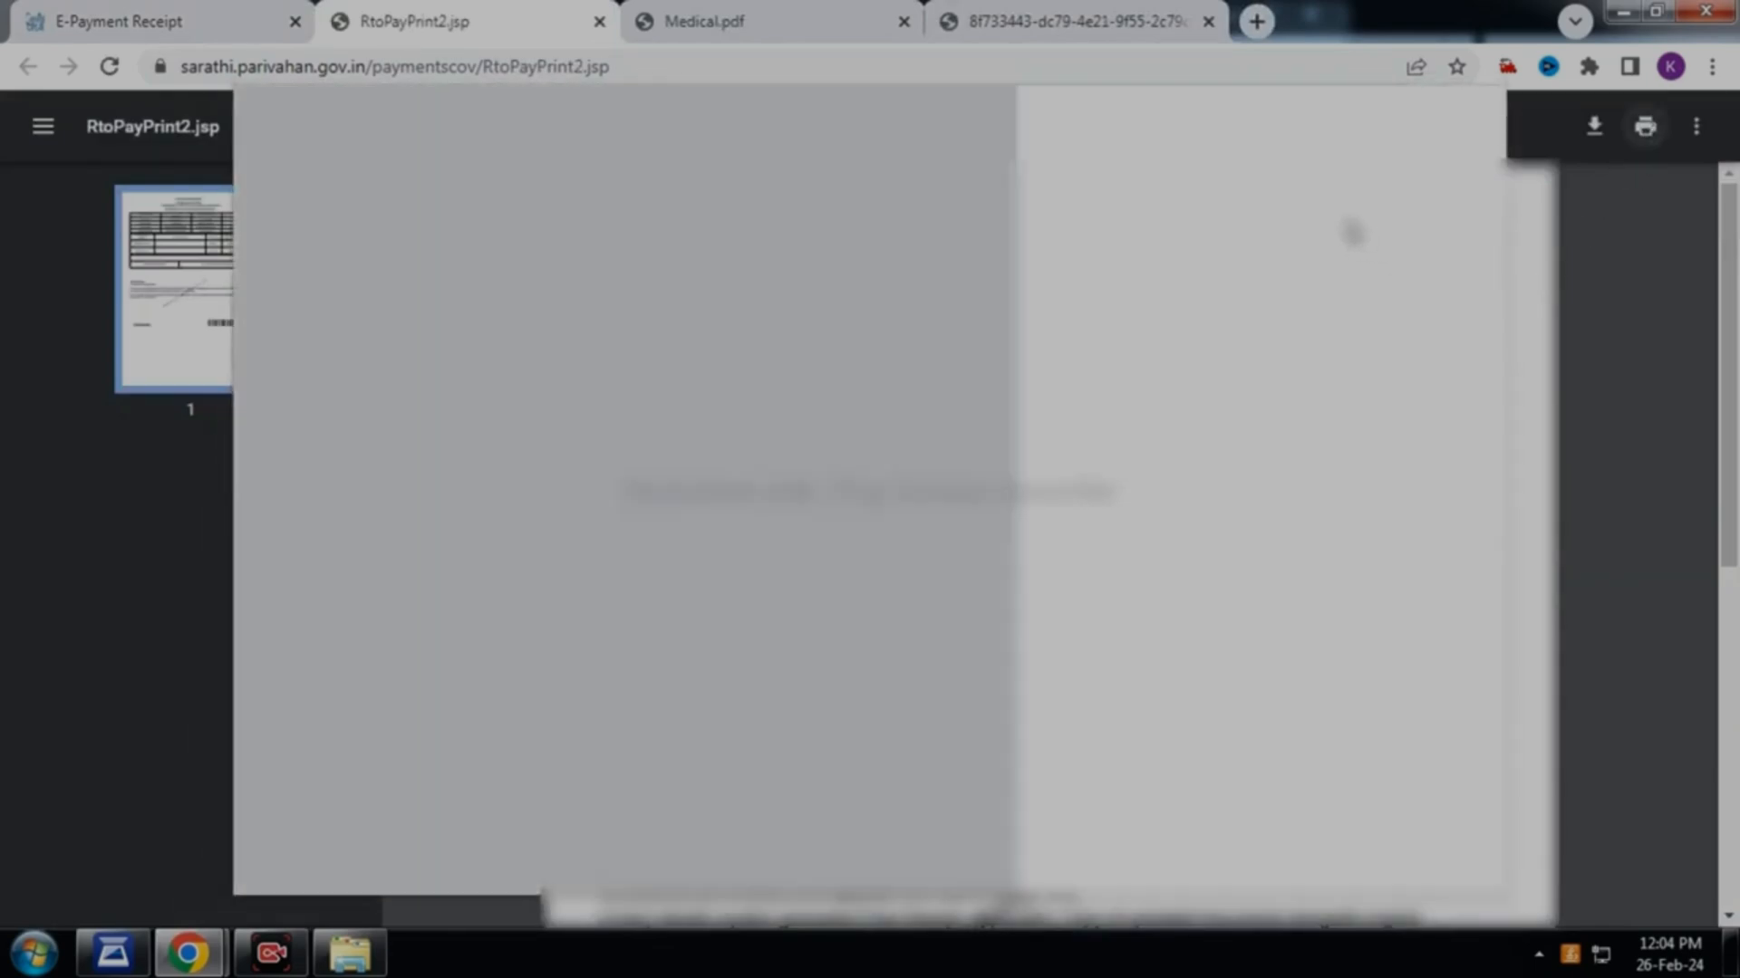
click(1386, 201)
click(1398, 251)
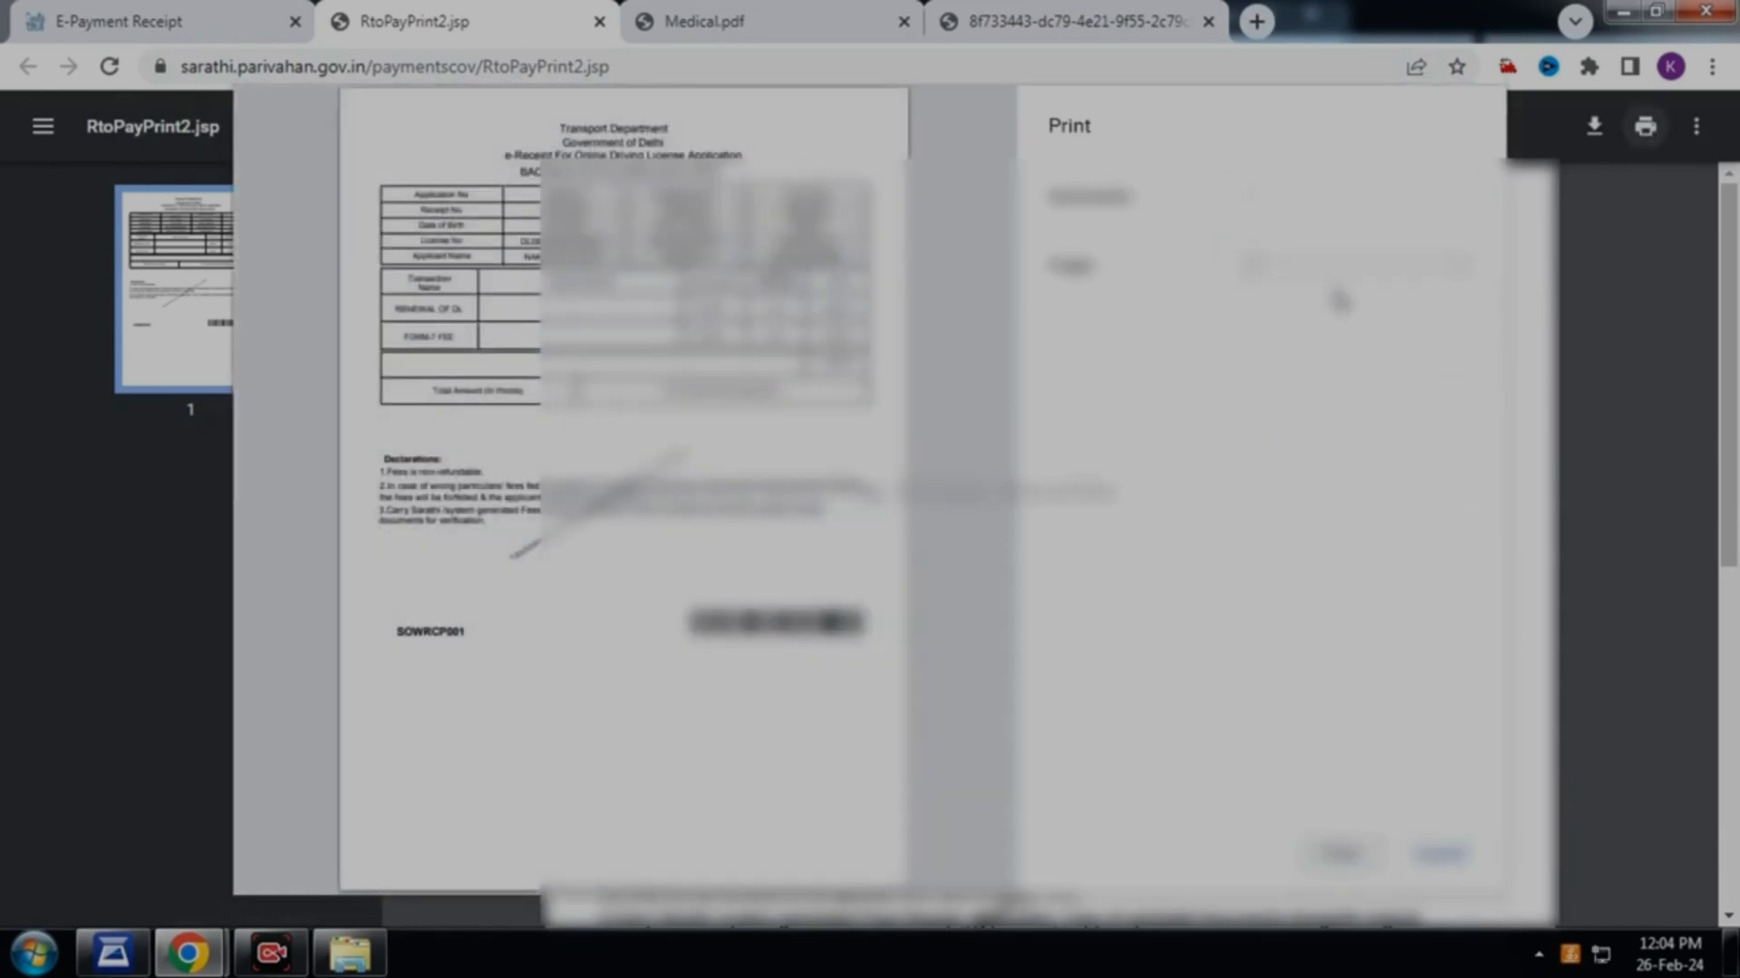
click(1339, 853)
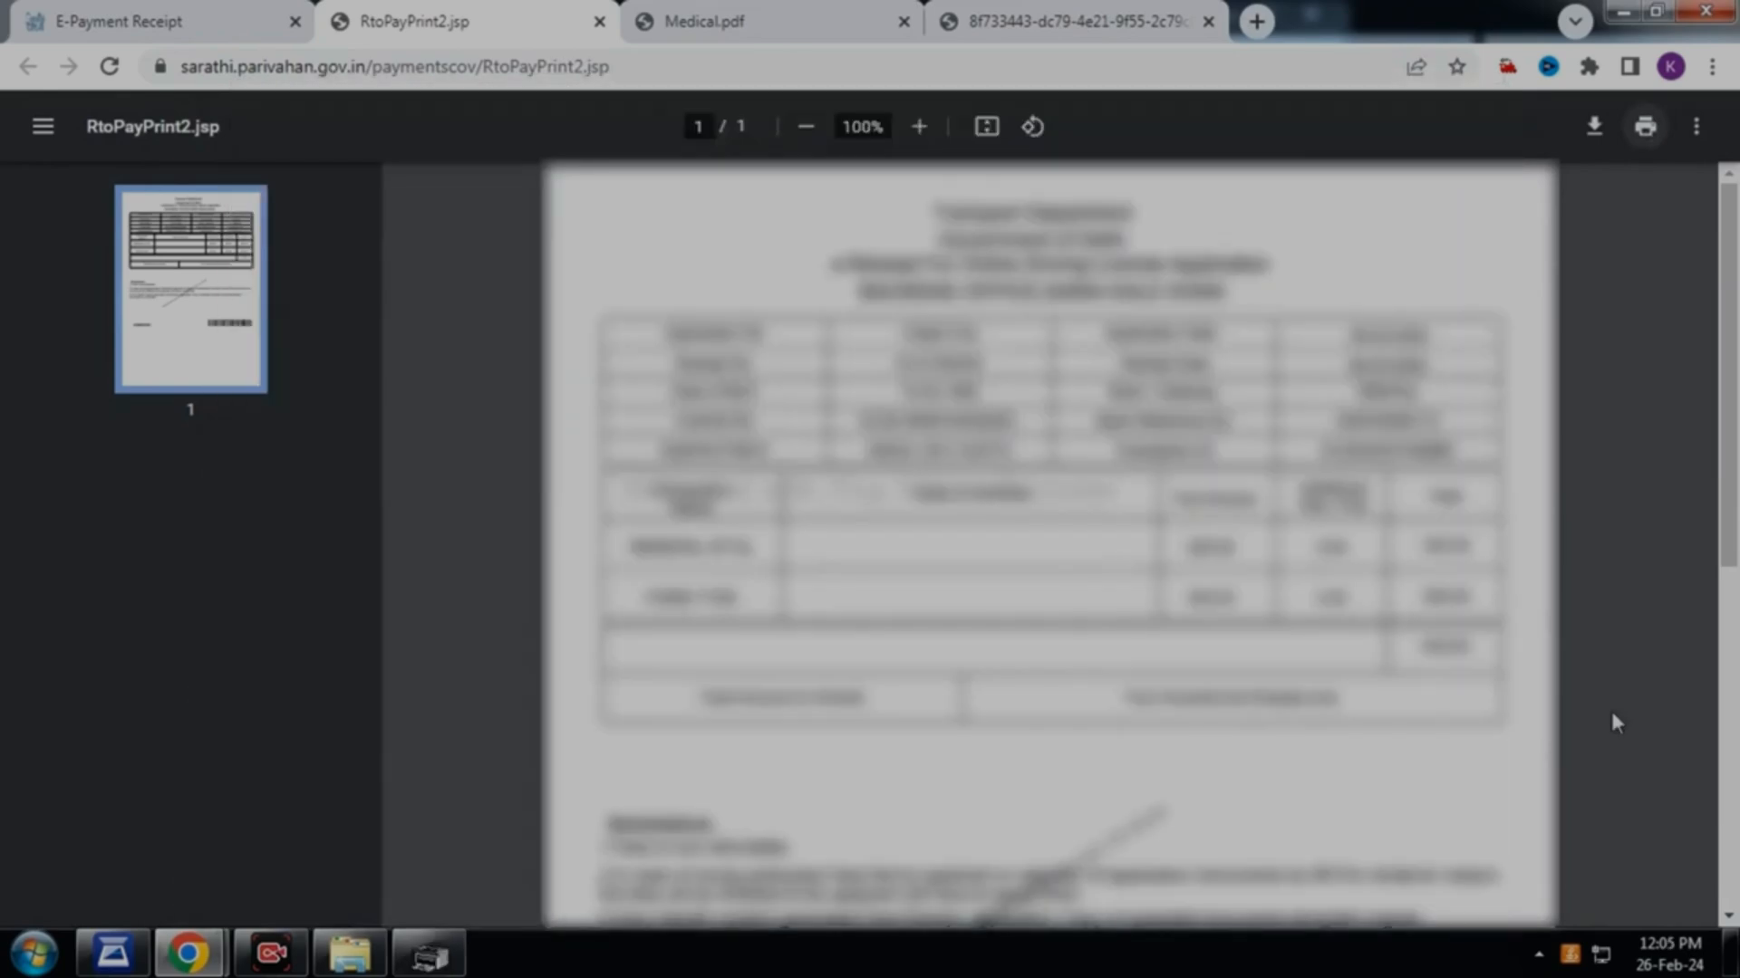
click(175, 37)
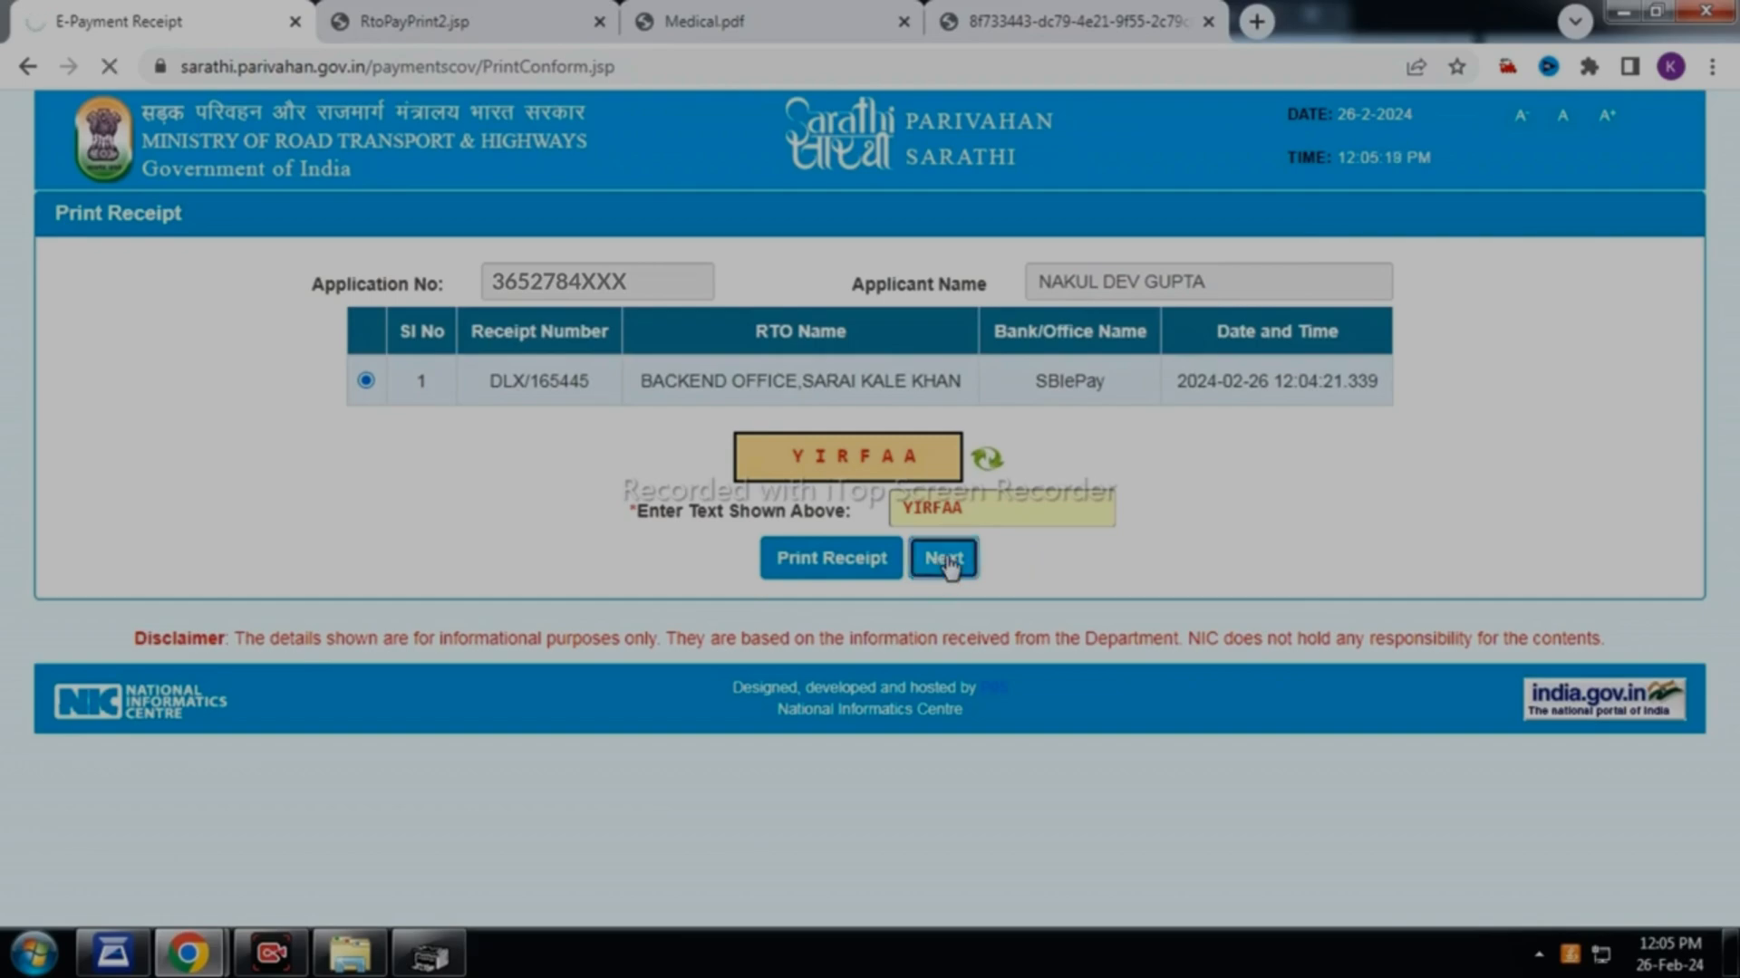
Submit captcha UeTHQB and scroll to Details of the Flows Completed
text(UeTHQB)
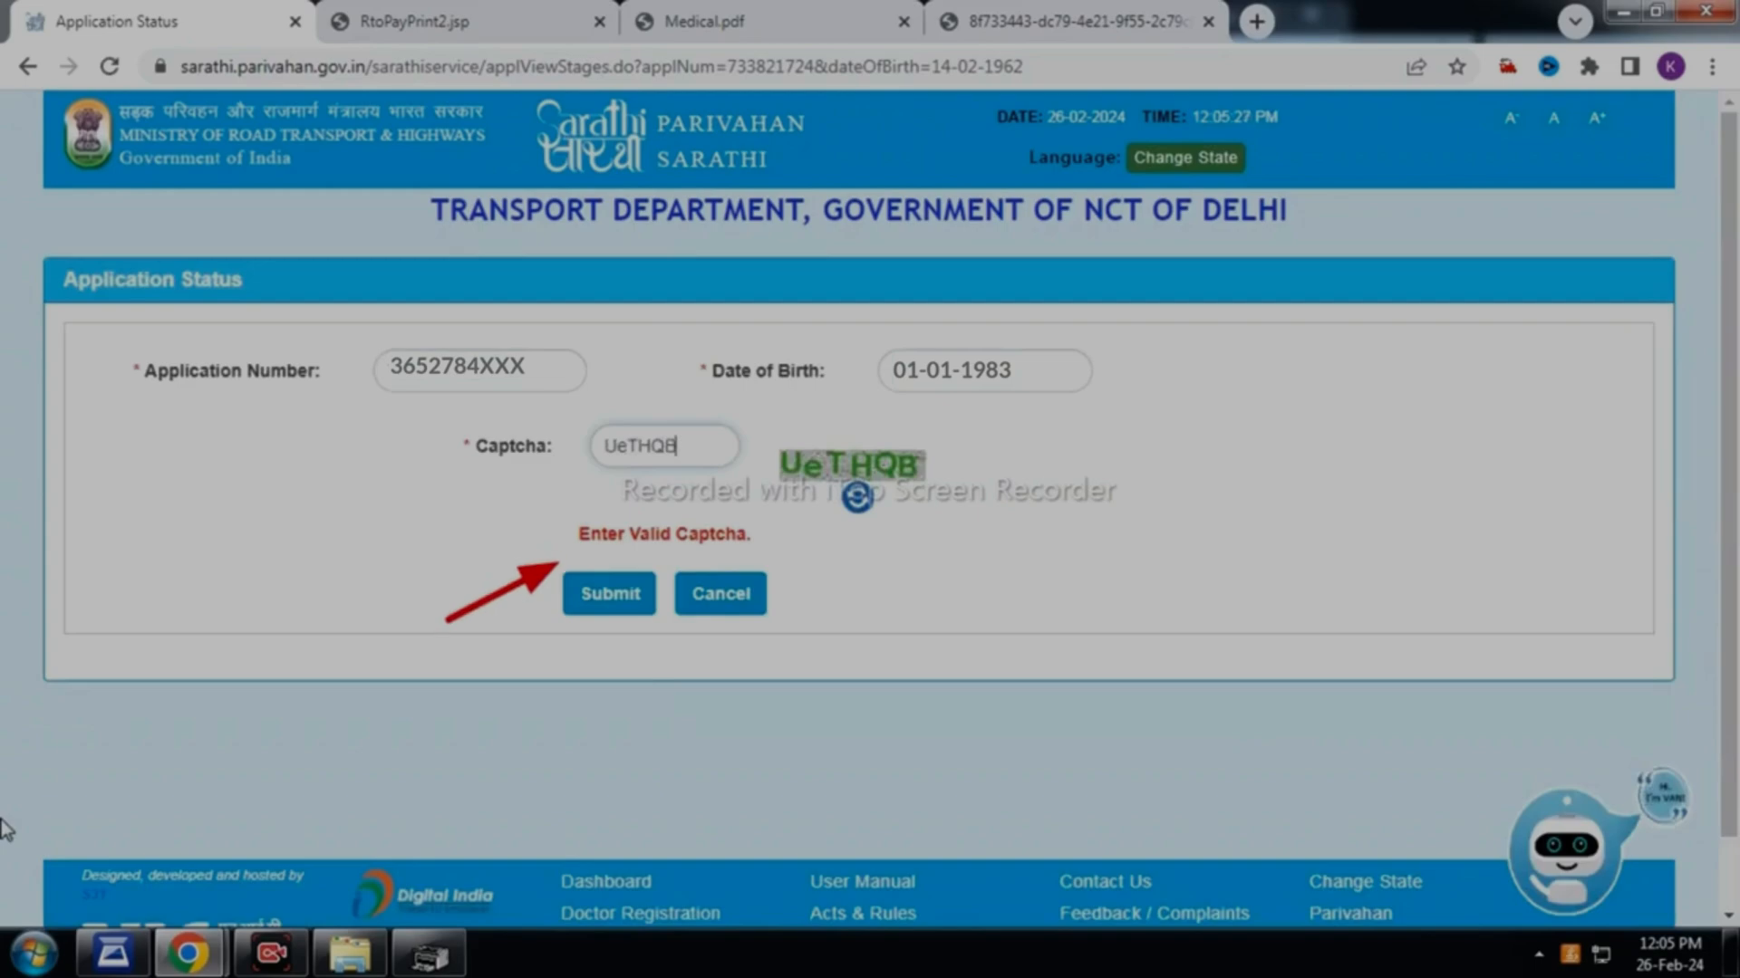
click(614, 620)
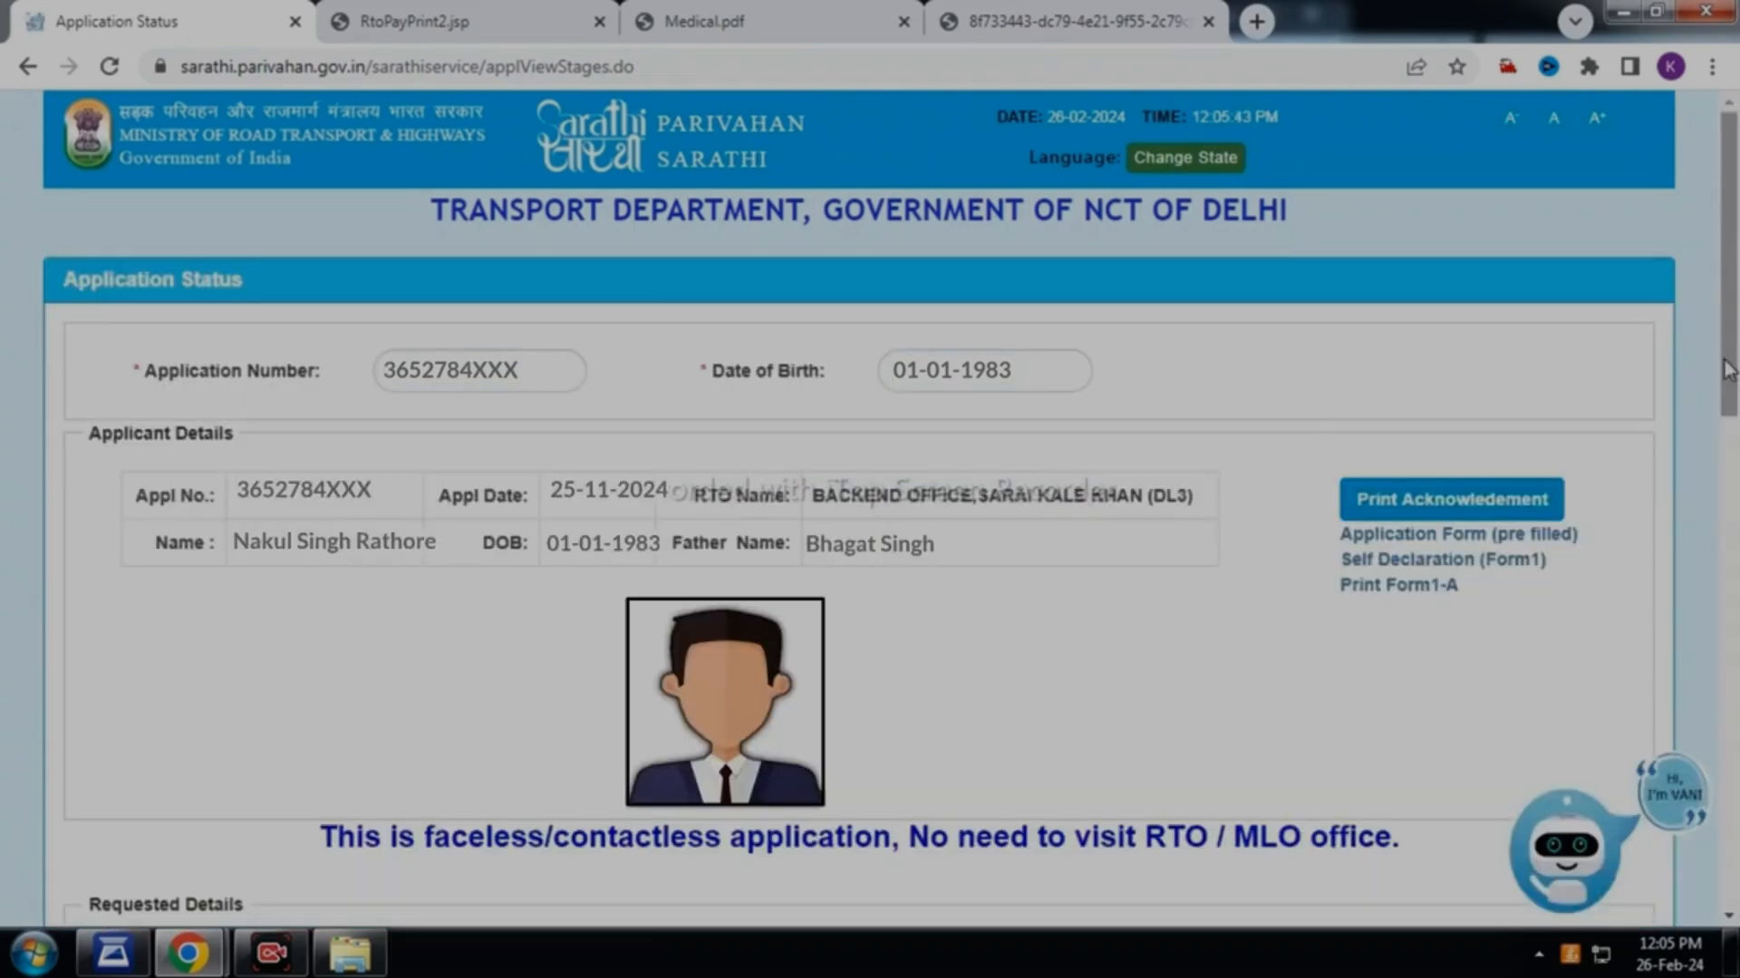
scroll(614, 620, down, 3)
drag(1737, 476, 1737, 727)
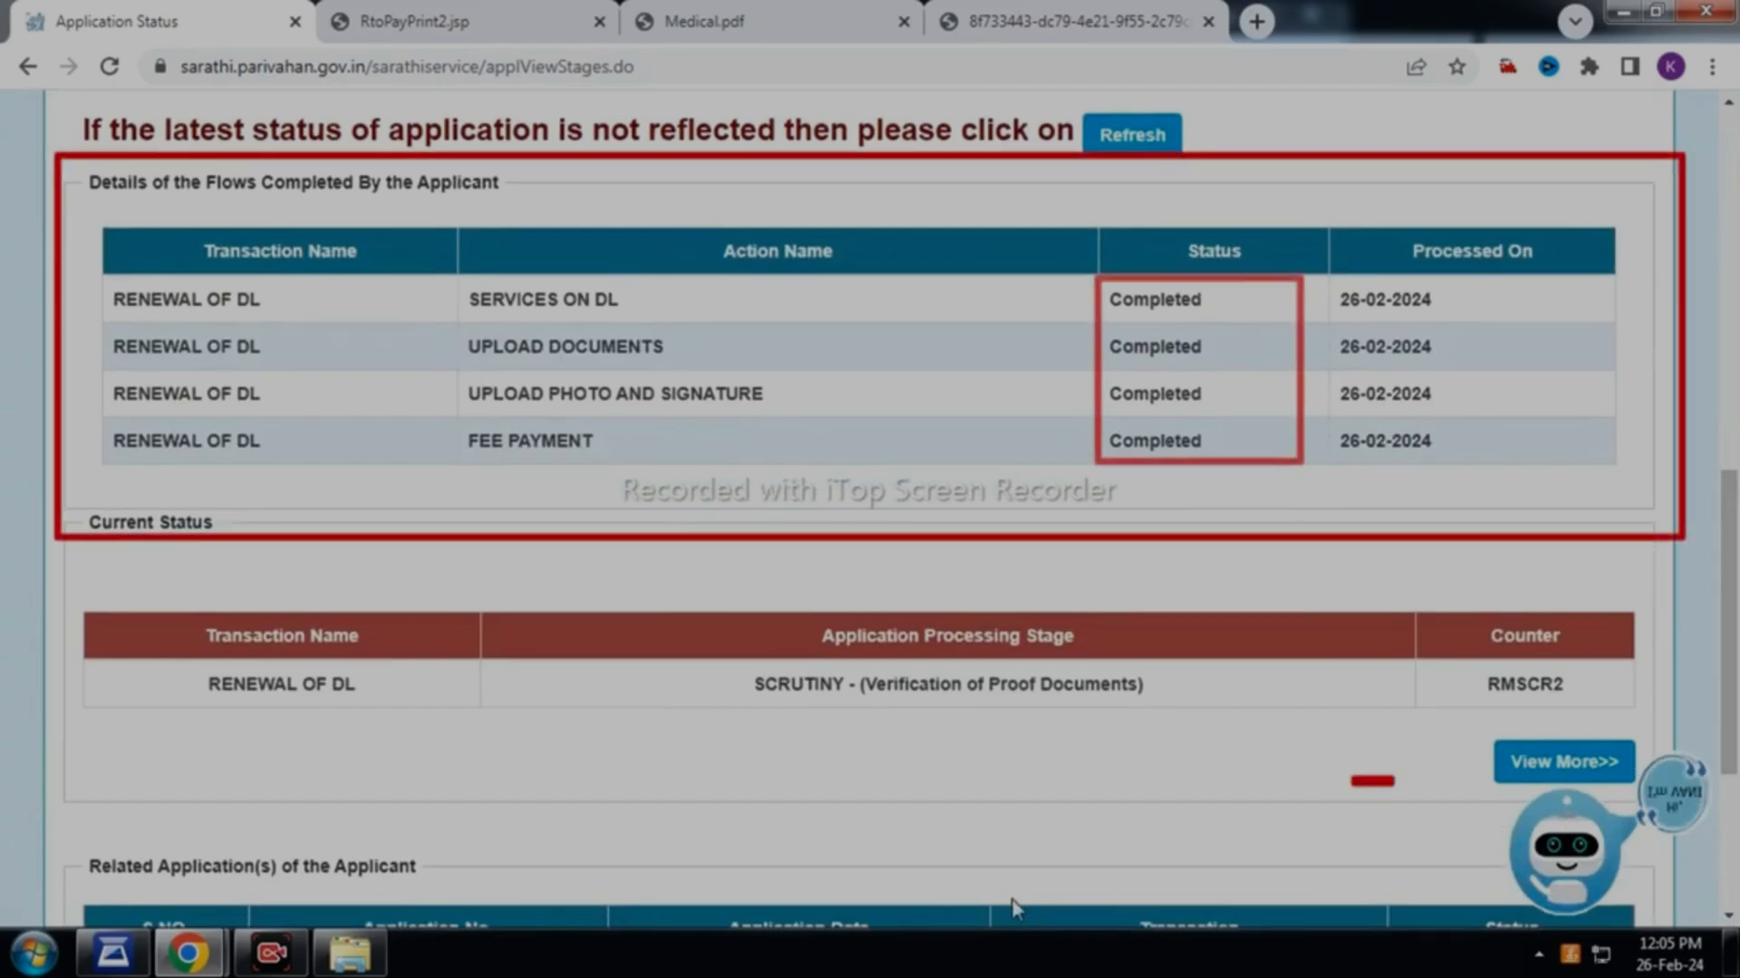